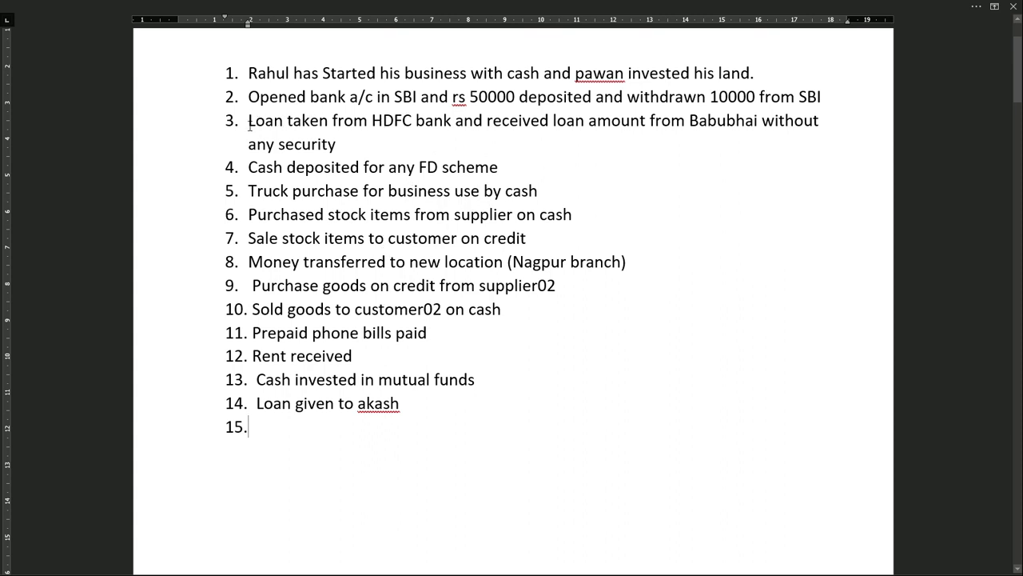
# Step: Examine the third listed transaction, covering the HDFC bank loan and the loan received without any security
pyautogui.moveTo(249, 121); pyautogui.dragTo(358, 142)
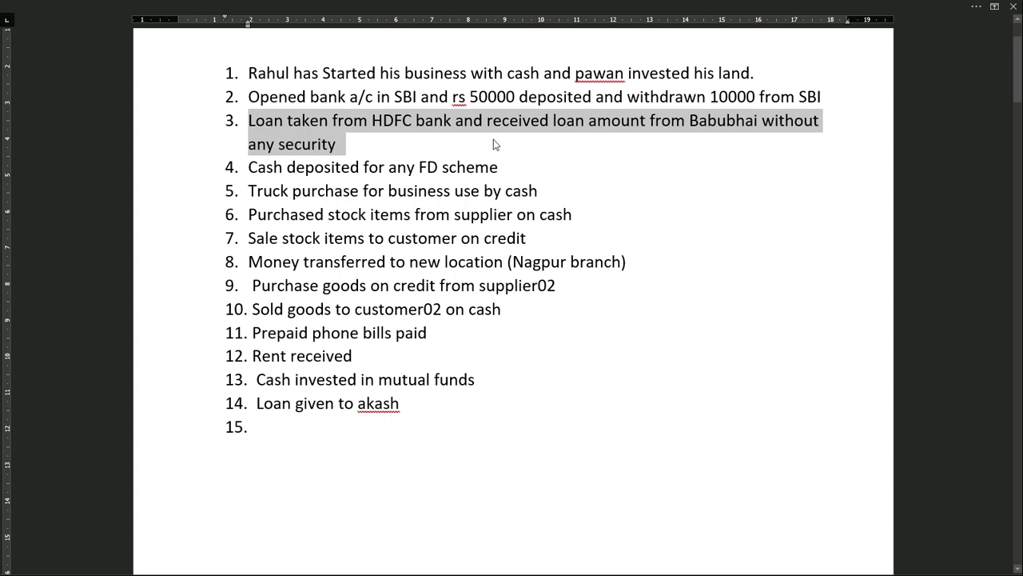
pyautogui.click(333, 119)
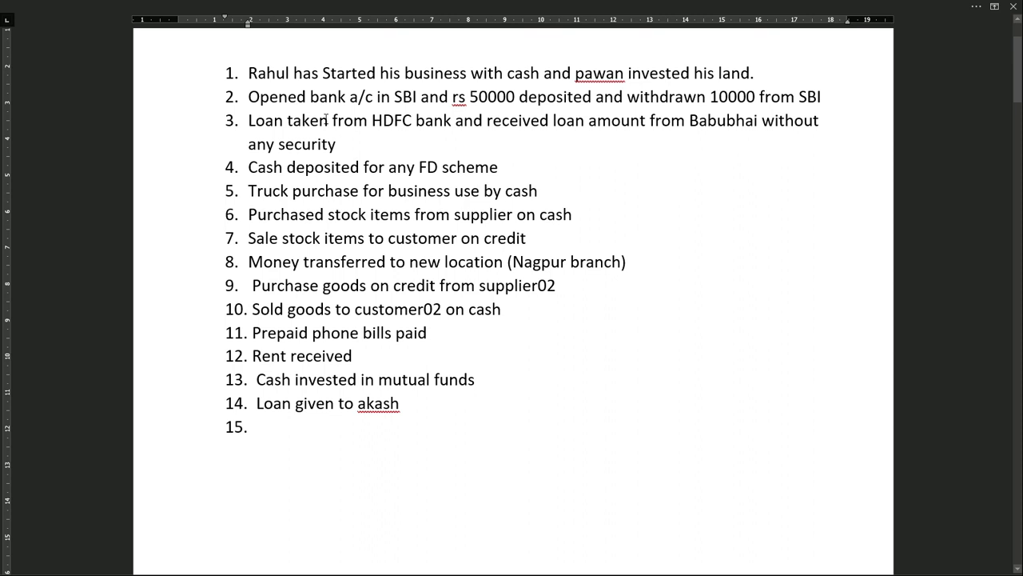
pyautogui.moveTo(326, 119); pyautogui.dragTo(413, 120)
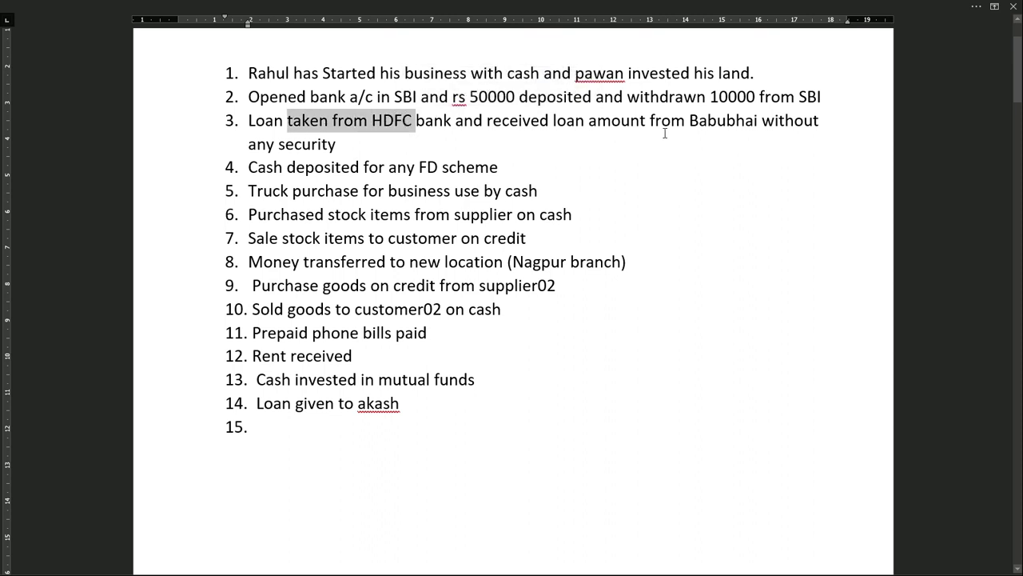
pyautogui.moveTo(670, 120); pyautogui.dragTo(759, 122)
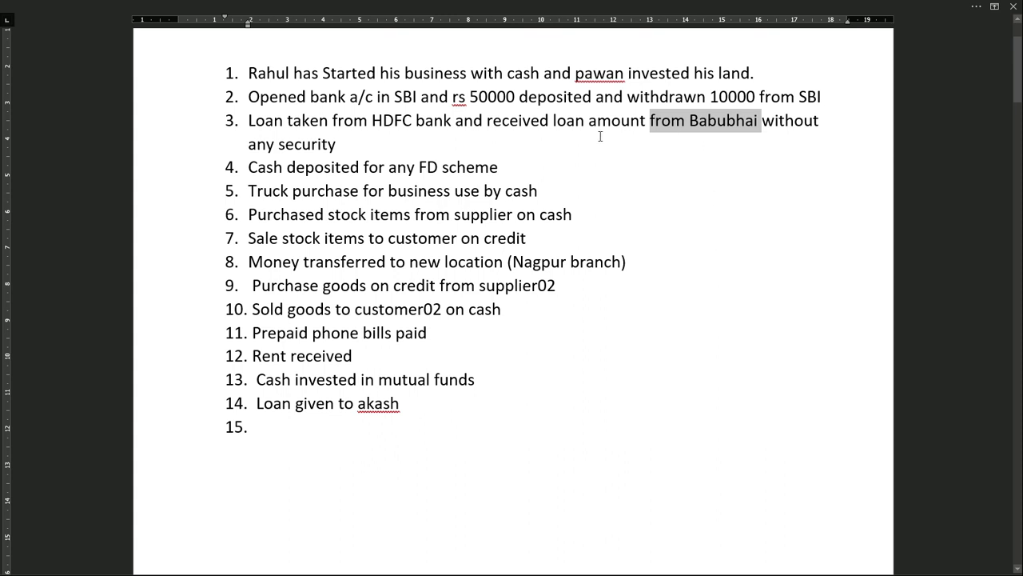
pyautogui.moveTo(347, 120); pyautogui.dragTo(406, 128)
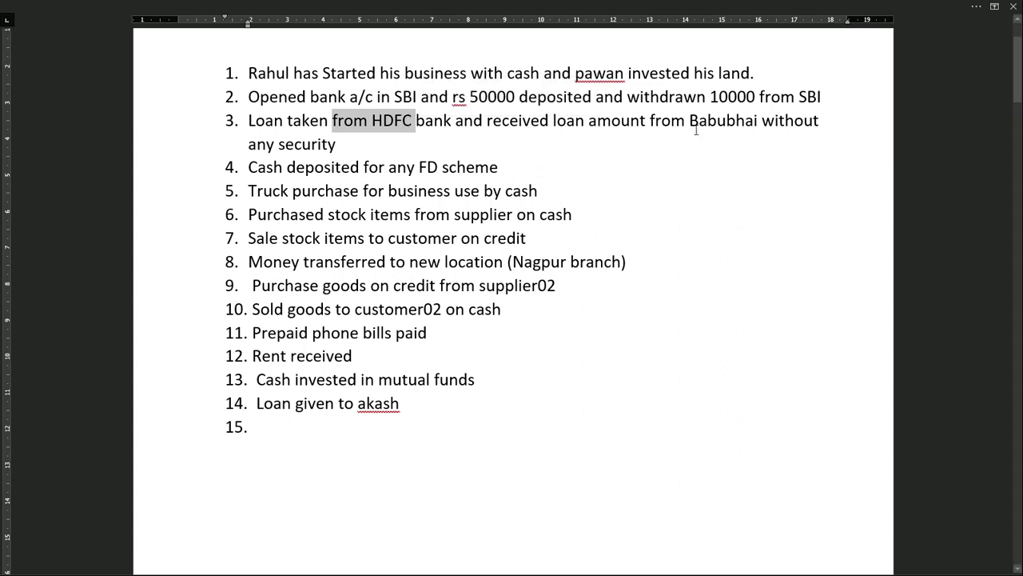
pyautogui.moveTo(700, 126); pyautogui.dragTo(736, 126)
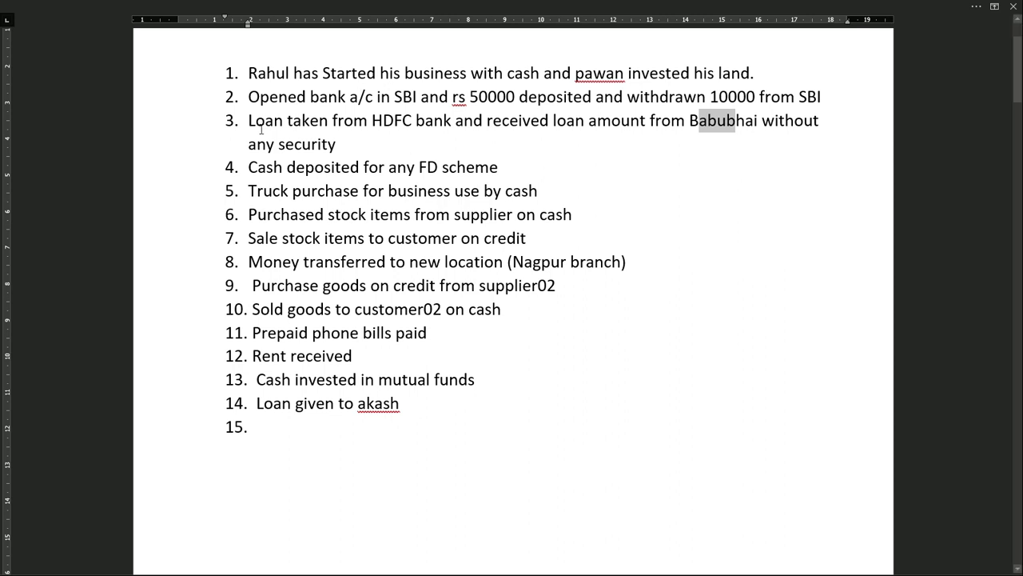
pyautogui.moveTo(247, 121); pyautogui.dragTo(454, 121)
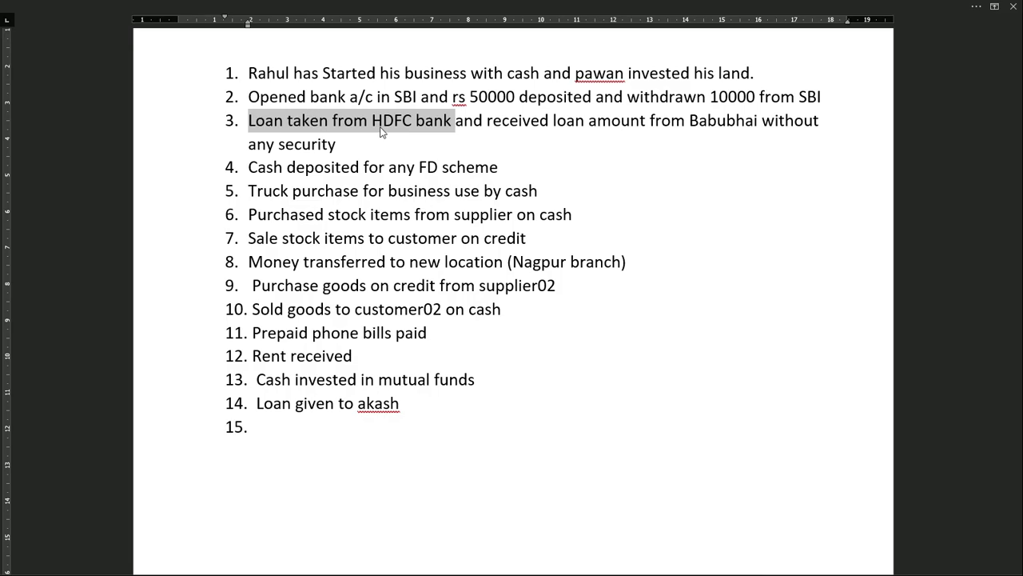
# Step: Switch to Tally.ERP 9 and open a new receipt voucher for Main Company
pyautogui.press('super')
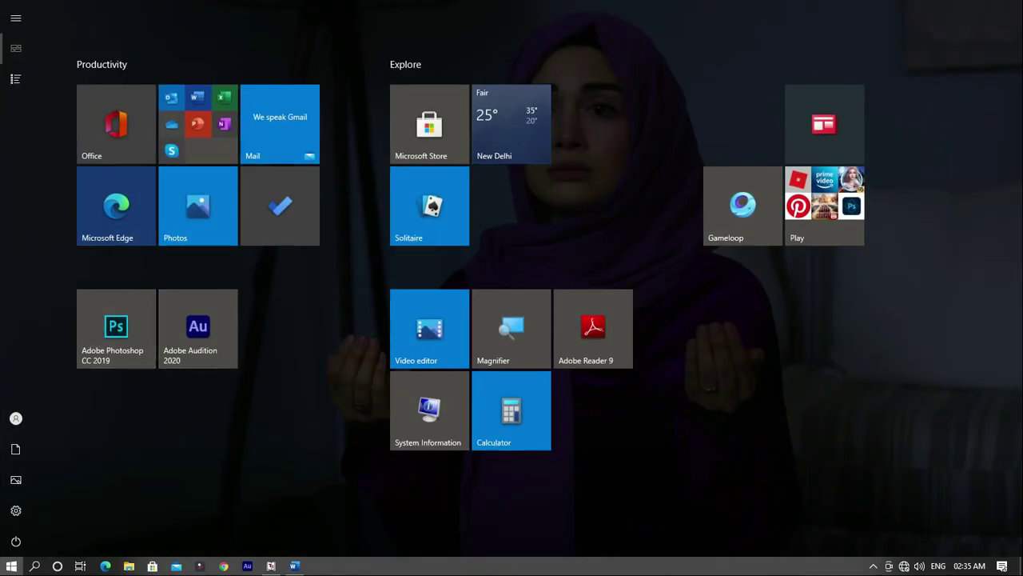
pyautogui.click(275, 566)
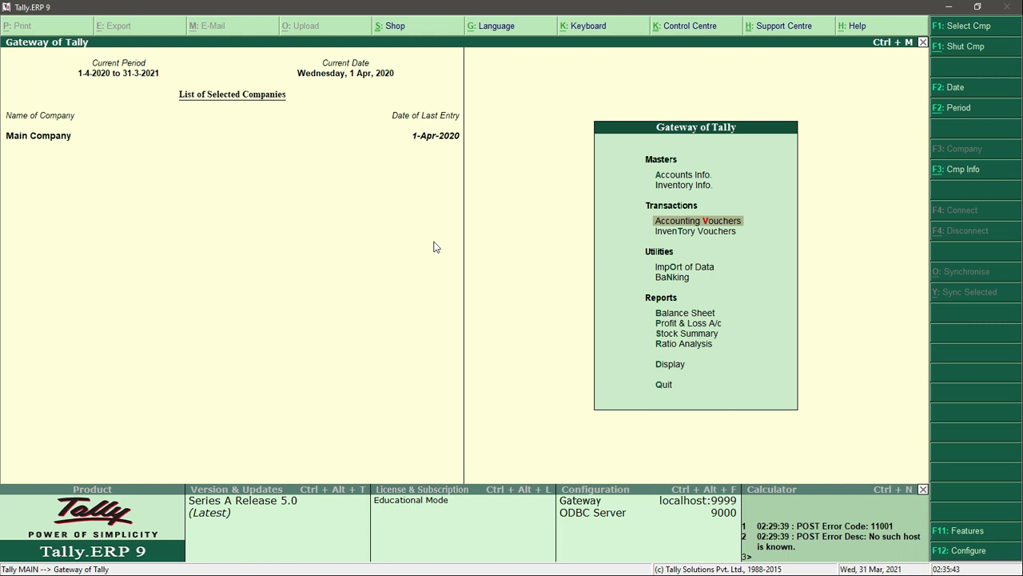
pyautogui.press('Down')
pyautogui.press('Up')
pyautogui.press('Return')
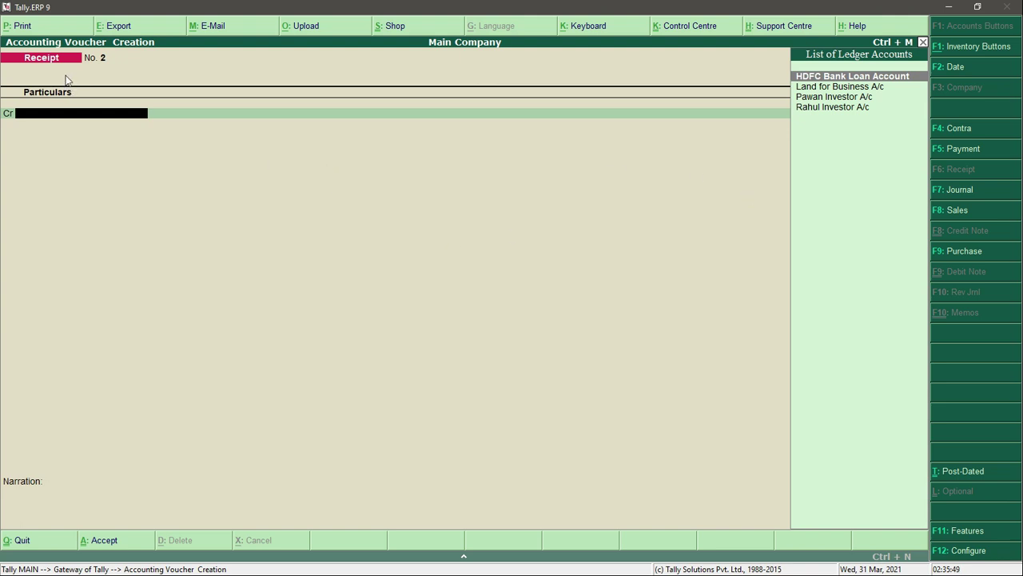
pyautogui.click(957, 150)
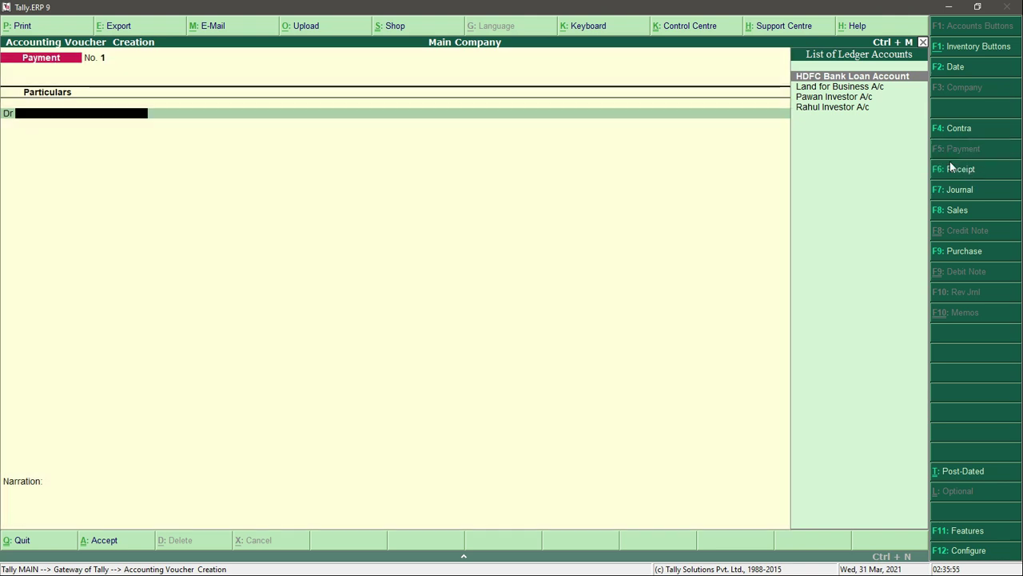
pyautogui.click(954, 170)
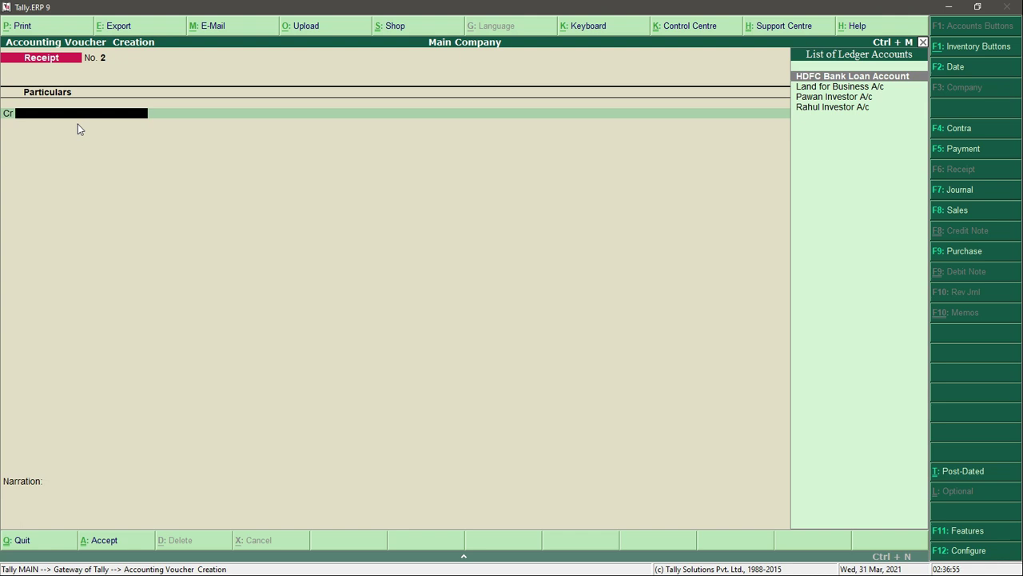
# Step: Try to create a secondary ledger named HDFC Bank Loan Account from the receipt voucher, and quit to the Gateway of Tally
pyautogui.hotkey('alt', 'c')
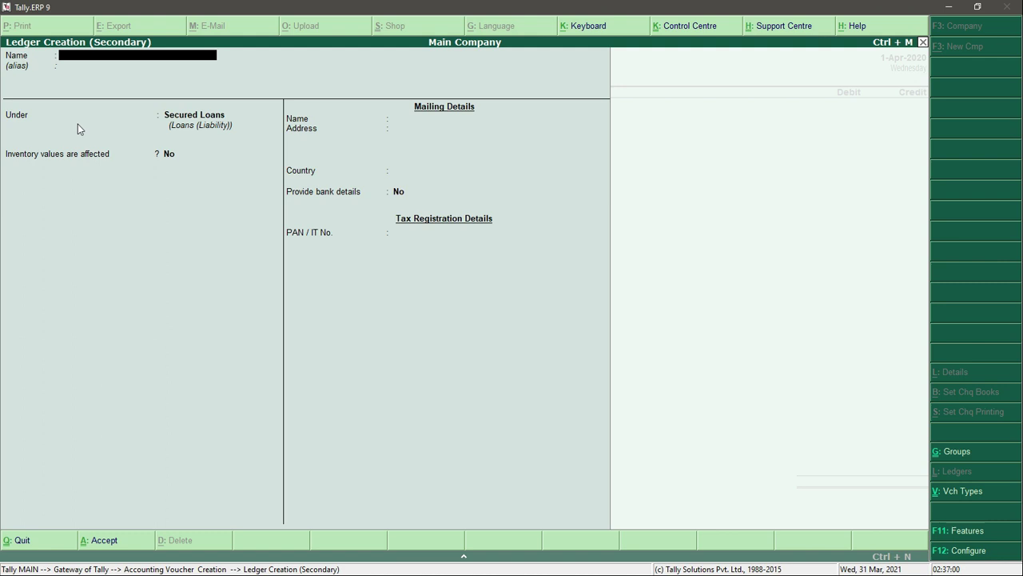
pyautogui.write('HDFC Bank Loan Account')
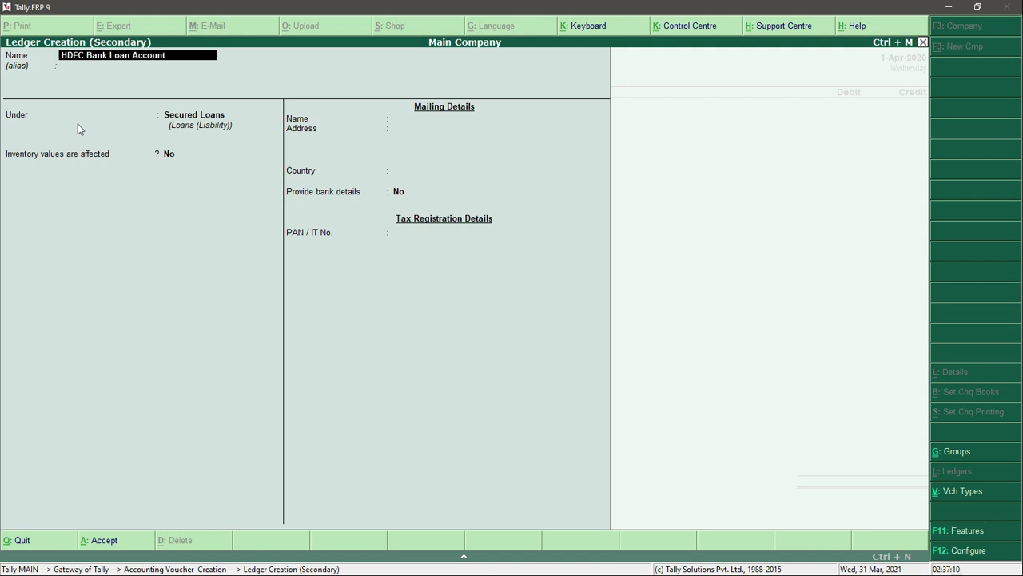
pyautogui.press('Return')
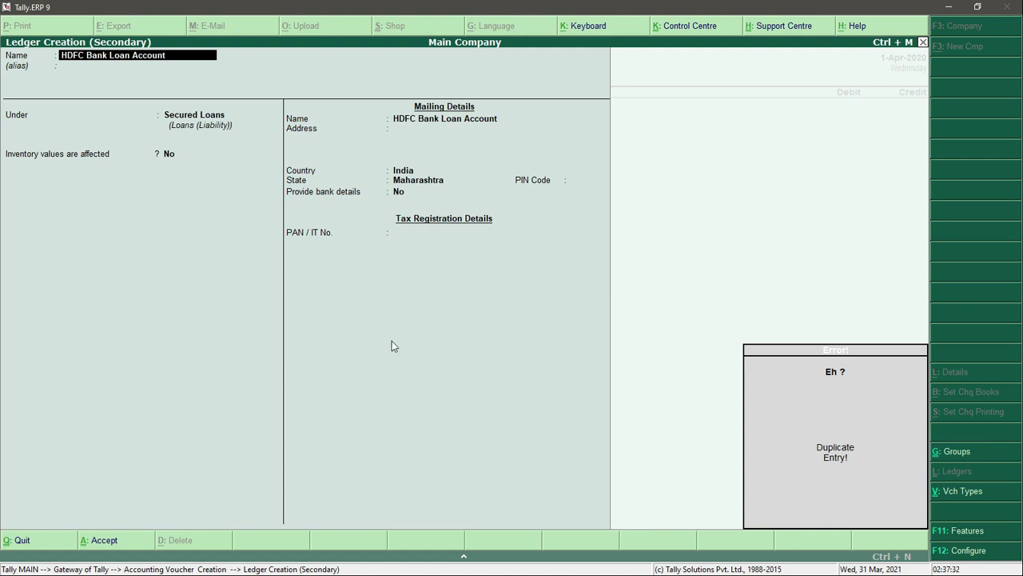
pyautogui.press('Escape')
pyautogui.press('Escape')
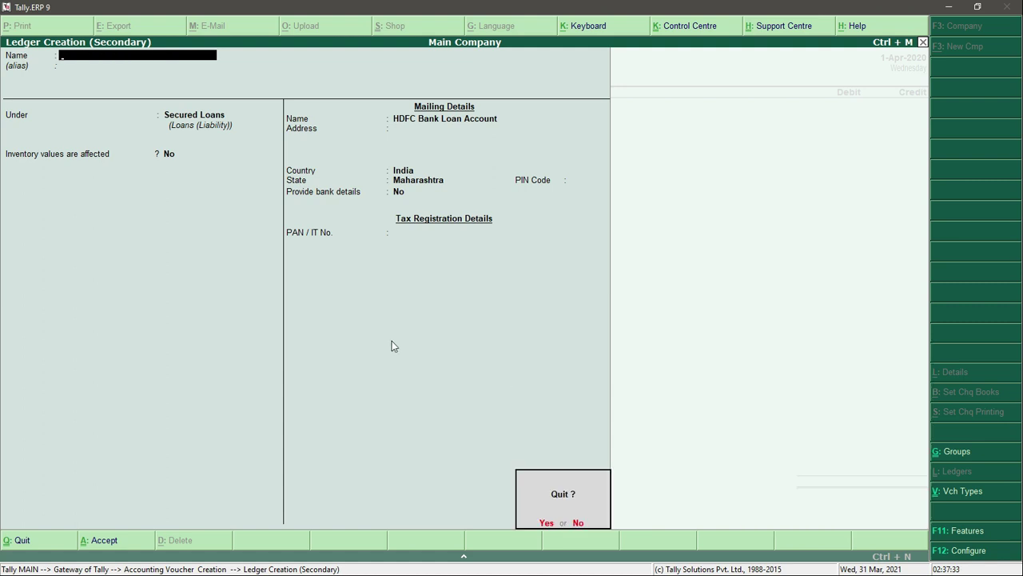
pyautogui.press('Return')
pyautogui.press('Escape')
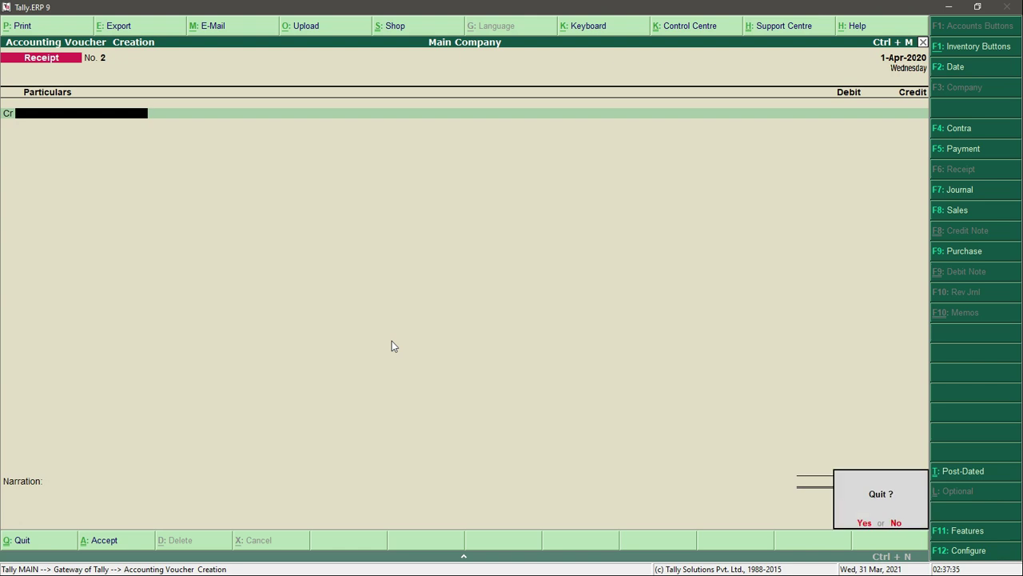
pyautogui.press('Return')
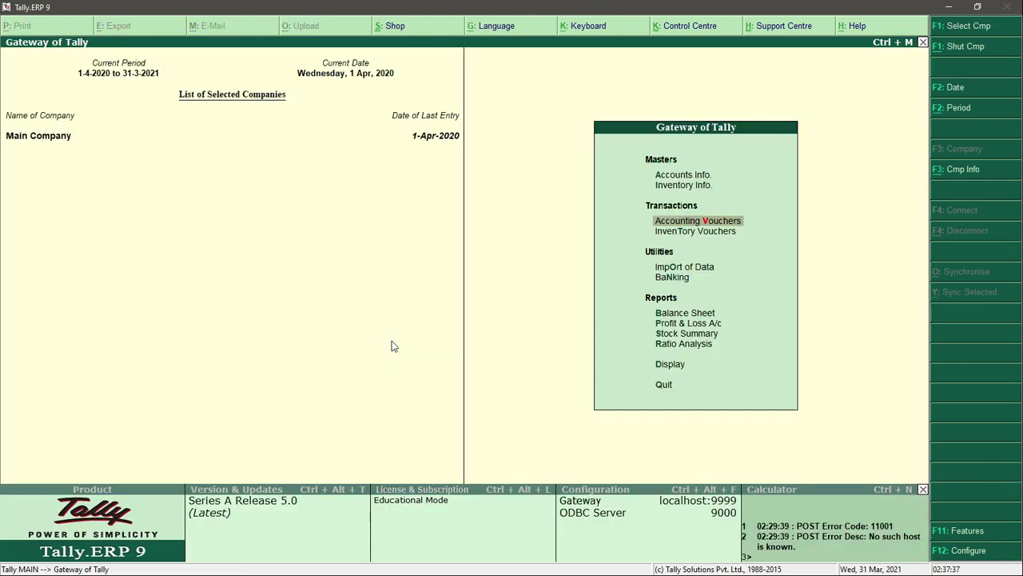
# Step: Check the vouchers recorded in the Day Book and return to the Gateway of Tally
pyautogui.press('Down')
pyautogui.press('Down')
pyautogui.press('Down')
pyautogui.press('Down')
pyautogui.press('Down')
pyautogui.press('Down')
pyautogui.press('Down')
pyautogui.press('Down')
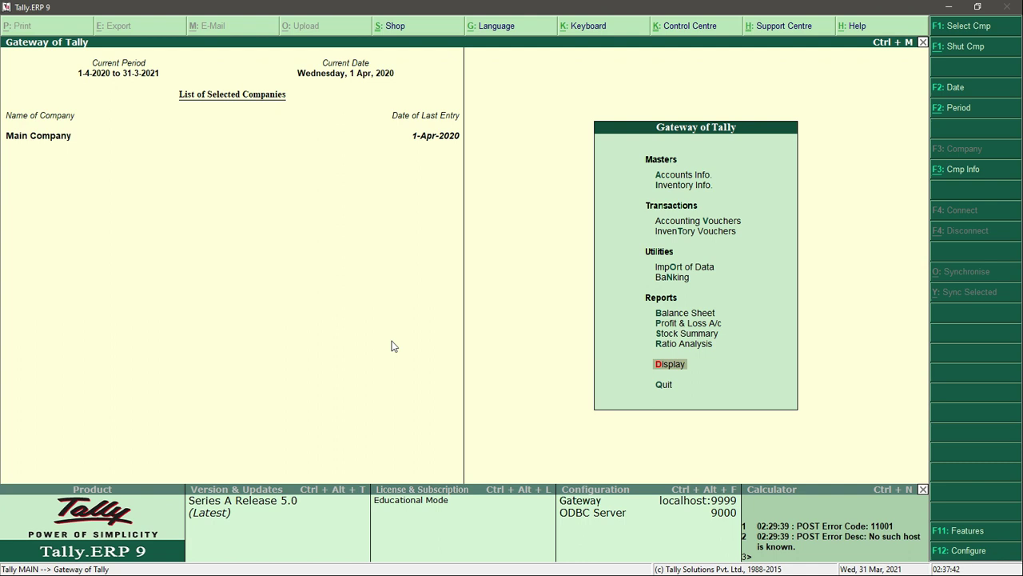
pyautogui.press('Return')
pyautogui.press('Down')
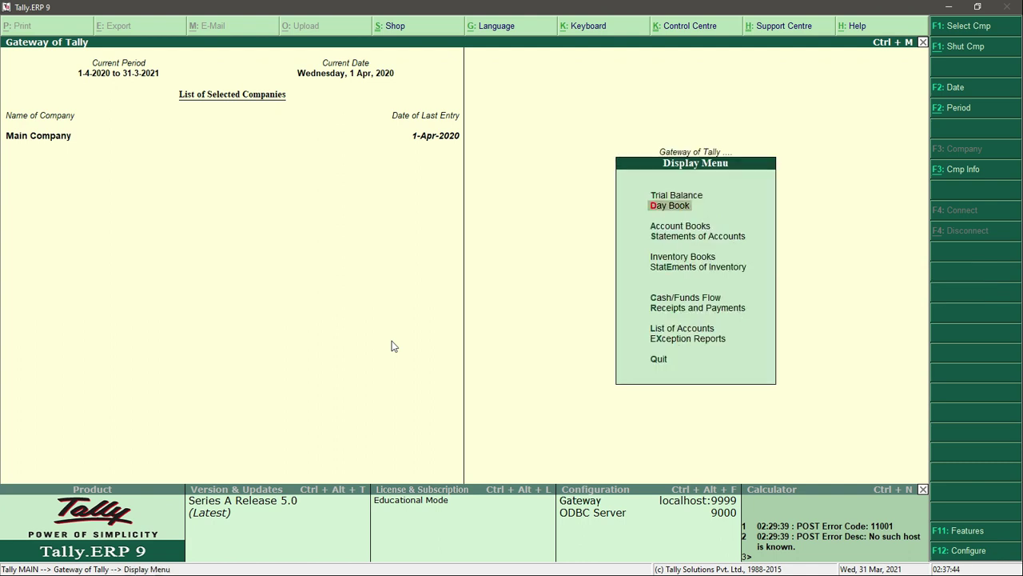
pyautogui.press('Return')
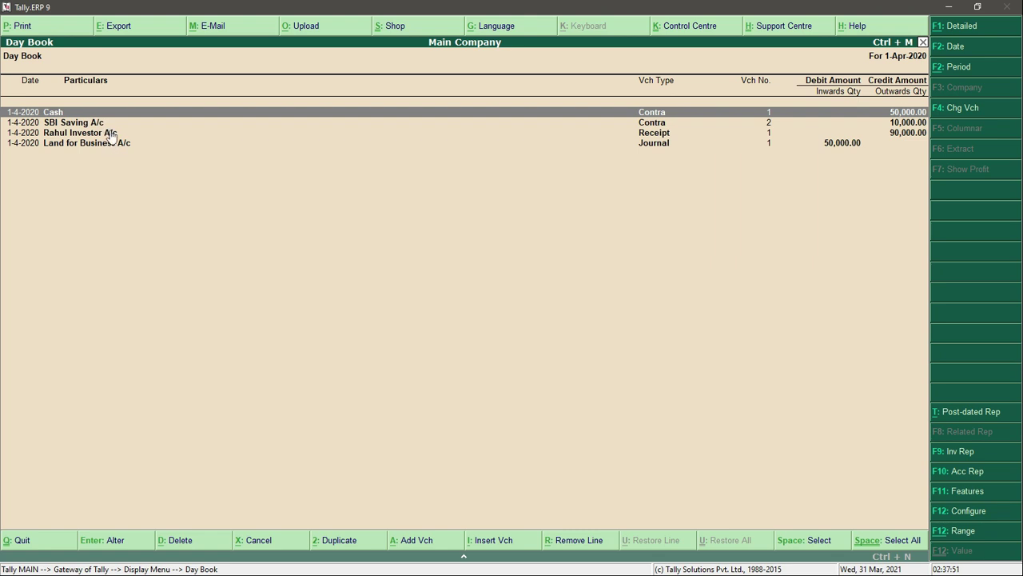
pyautogui.press('Escape')
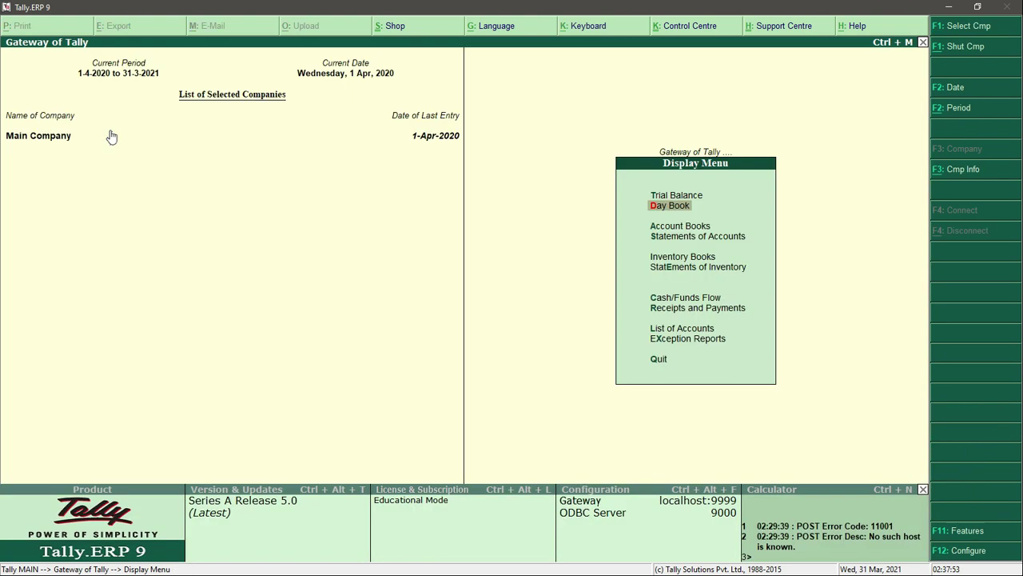
pyautogui.press('Escape')
# Step: Delete the existing HDFC Bank Loan Account ledger through single ledger alteration in Accounts Info
pyautogui.press('Up')
pyautogui.press('Up')
pyautogui.press('Up')
pyautogui.press('Up')
pyautogui.press('Up')
pyautogui.press('Up')
pyautogui.press('Up')
pyautogui.press('Up')
pyautogui.press('Up')
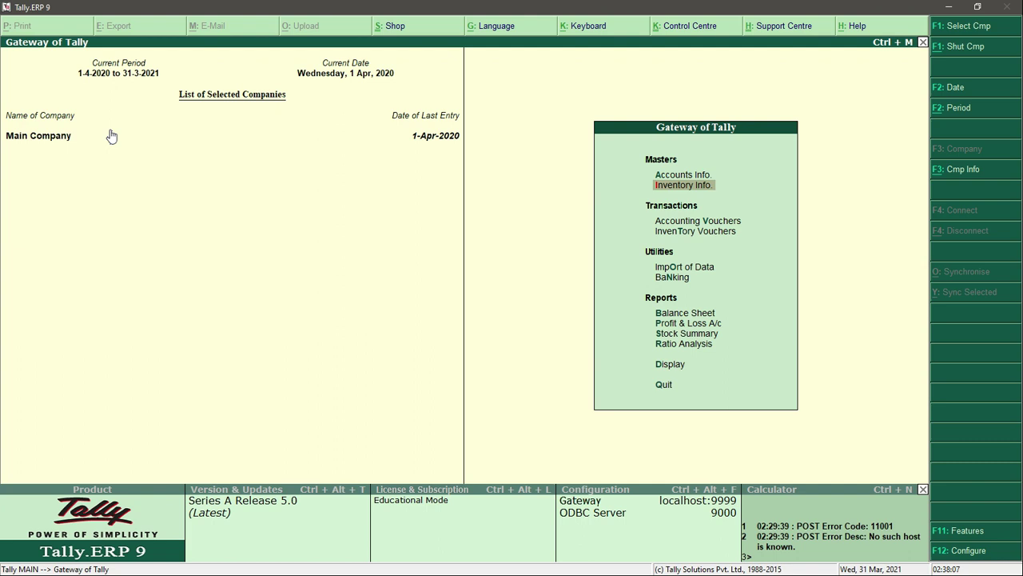
pyautogui.press('Up')
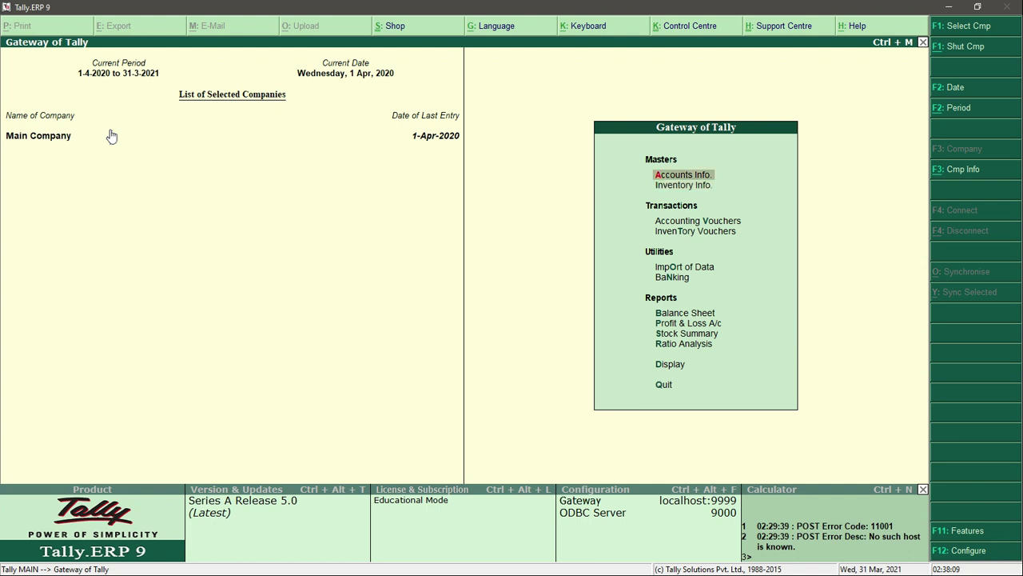
pyautogui.press('Return')
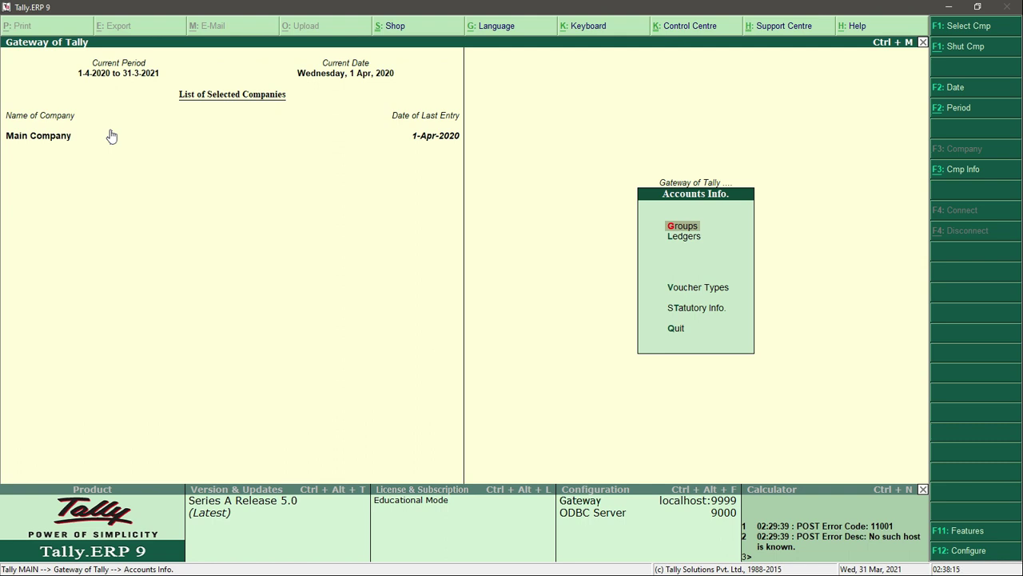
pyautogui.press('Down')
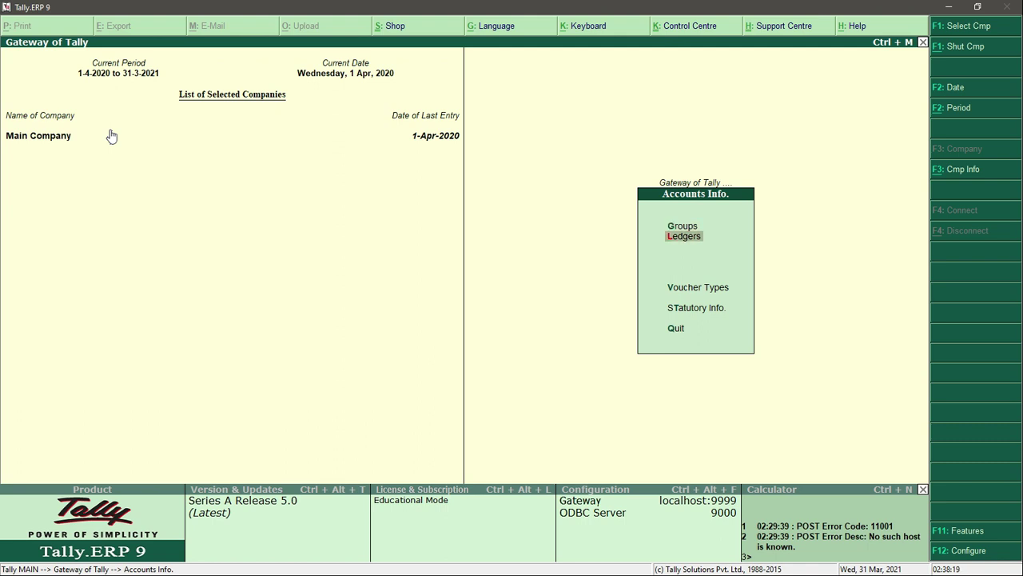
pyautogui.press('Return')
pyautogui.press('Down')
pyautogui.press('Down')
pyautogui.press('Return')
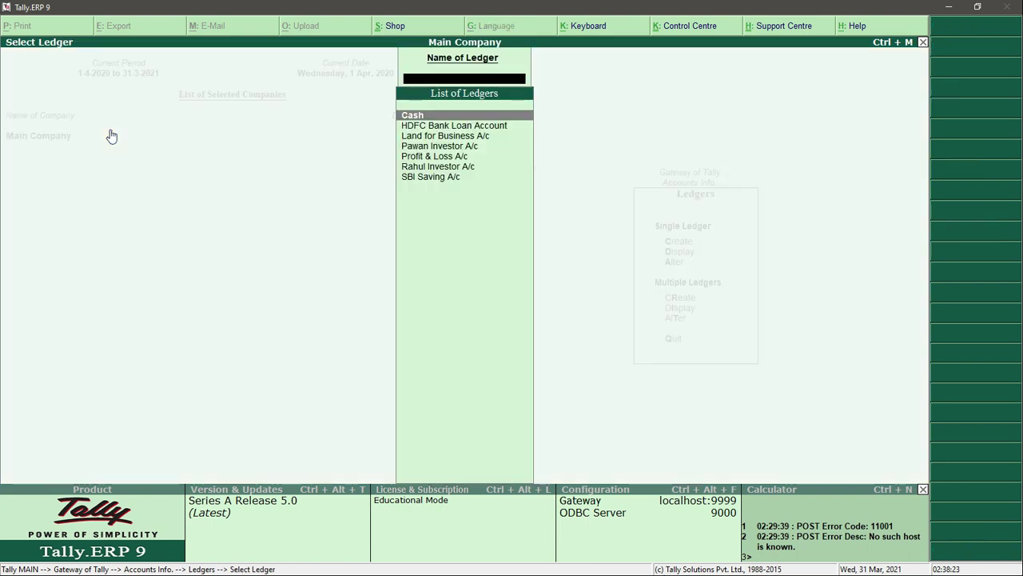
pyautogui.press('Down')
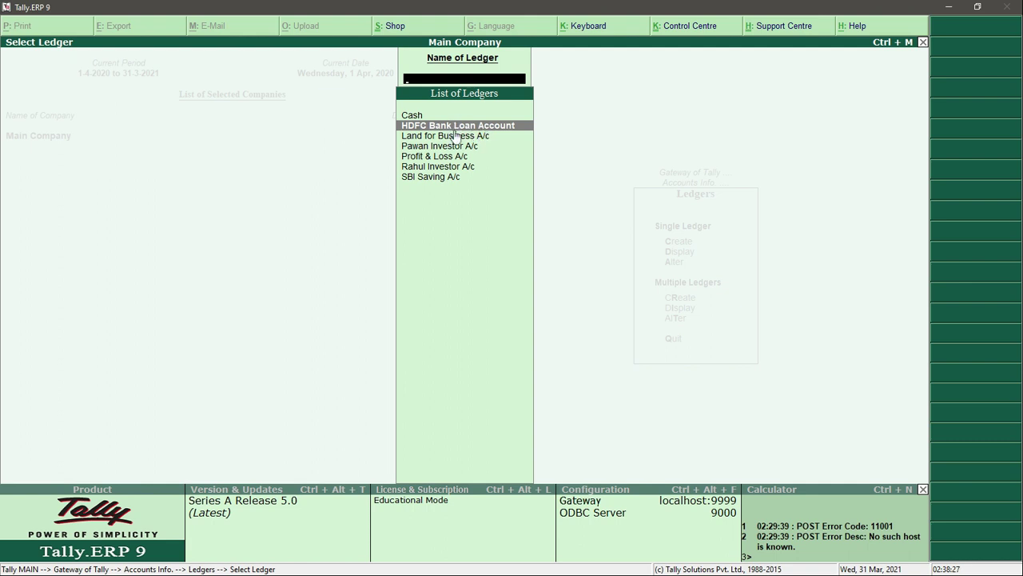
pyautogui.click(516, 128)
pyautogui.hotkey('alt', 'd')
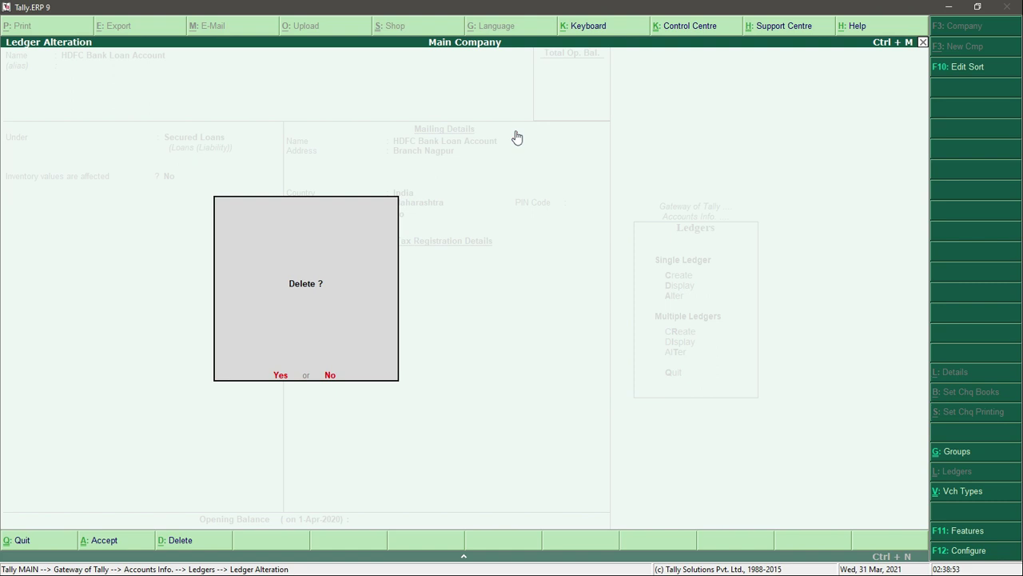
pyautogui.press('y')
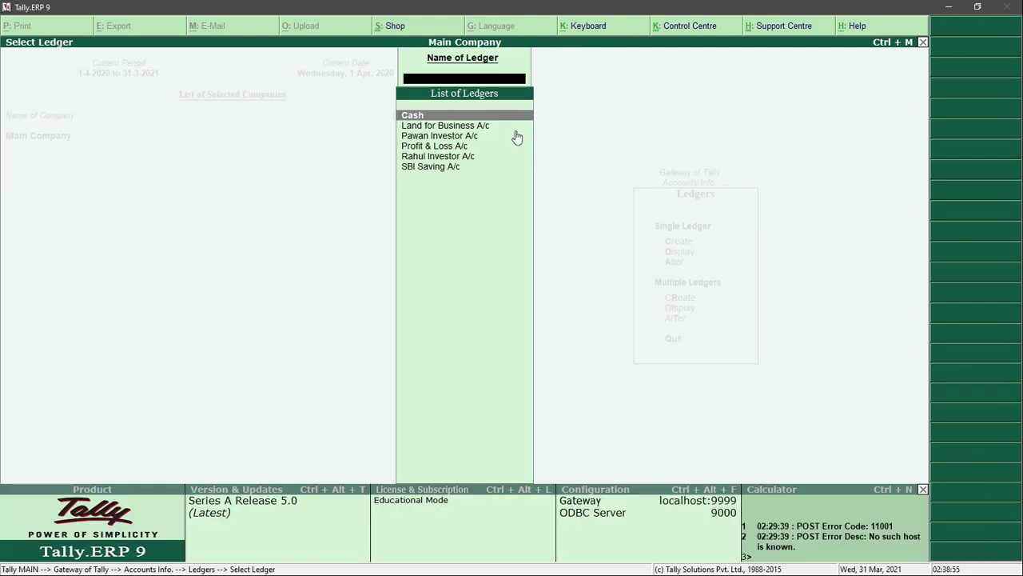
pyautogui.press('Down')
pyautogui.press('Down')
pyautogui.press('Down')
pyautogui.press('Down')
pyautogui.press('Down')
pyautogui.press('Up')
pyautogui.press('Up')
pyautogui.press('Up')
pyautogui.press('Up')
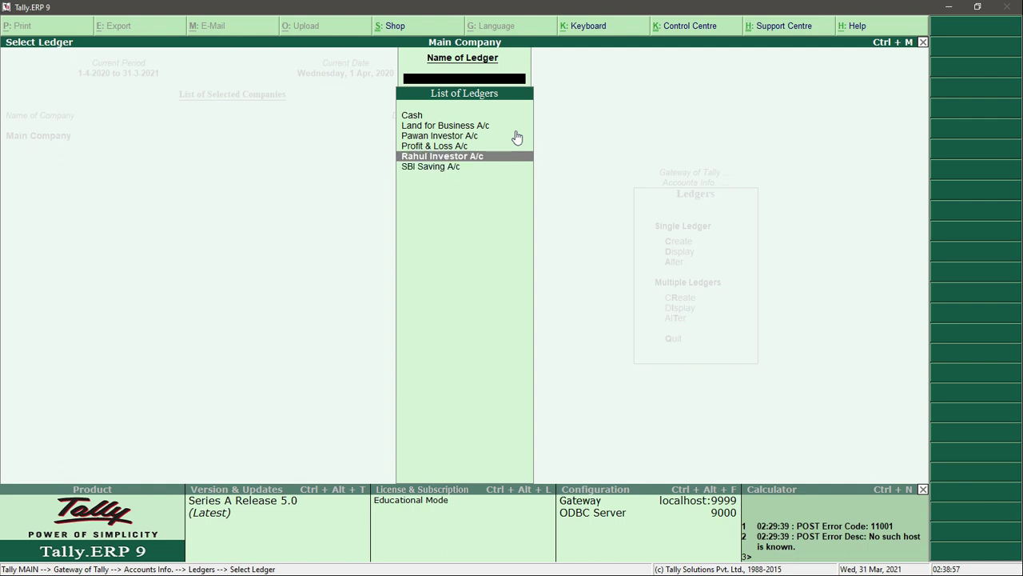
pyautogui.press('Down')
pyautogui.press('Down')
pyautogui.press('Up')
pyautogui.press('Down')
pyautogui.press('Up')
pyautogui.press('Down')
pyautogui.press('Up')
# Step: Leave the ledger alteration screens for the Gateway of Tally and open a new receipt voucher
pyautogui.press('Escape')
pyautogui.press('Escape')
pyautogui.press('Escape')
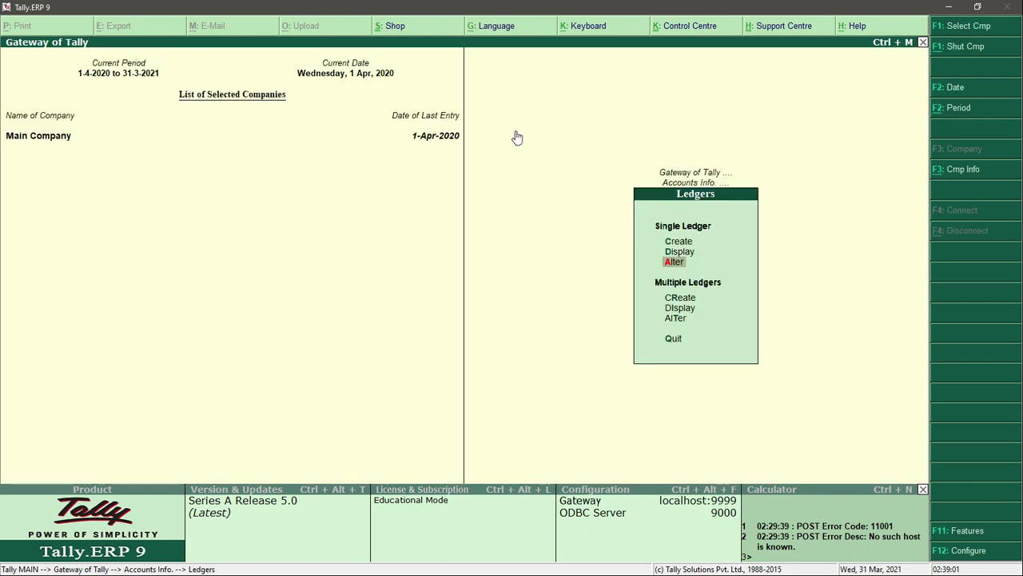
pyautogui.press('Down')
pyautogui.press('Down')
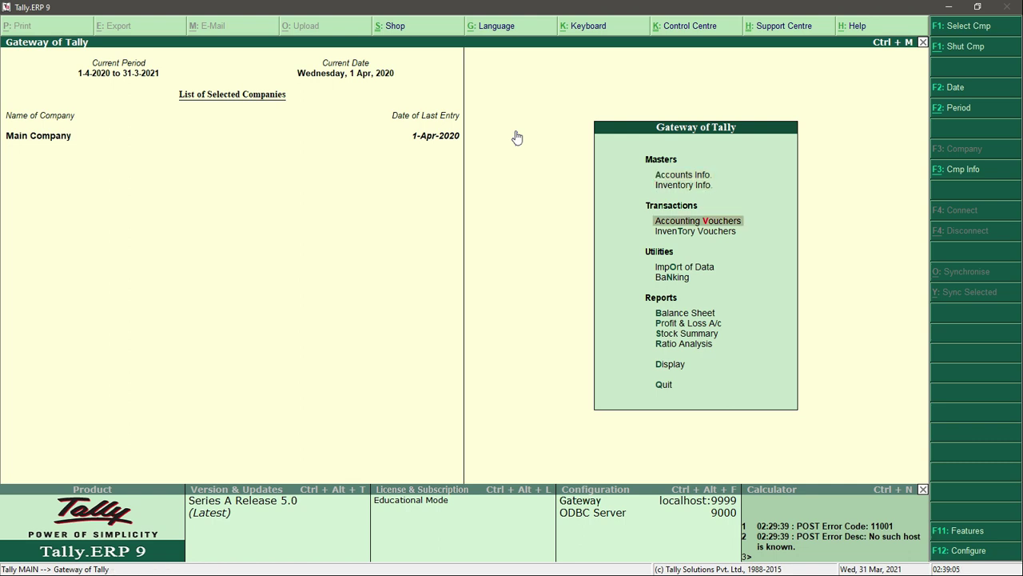
pyautogui.press('Return')
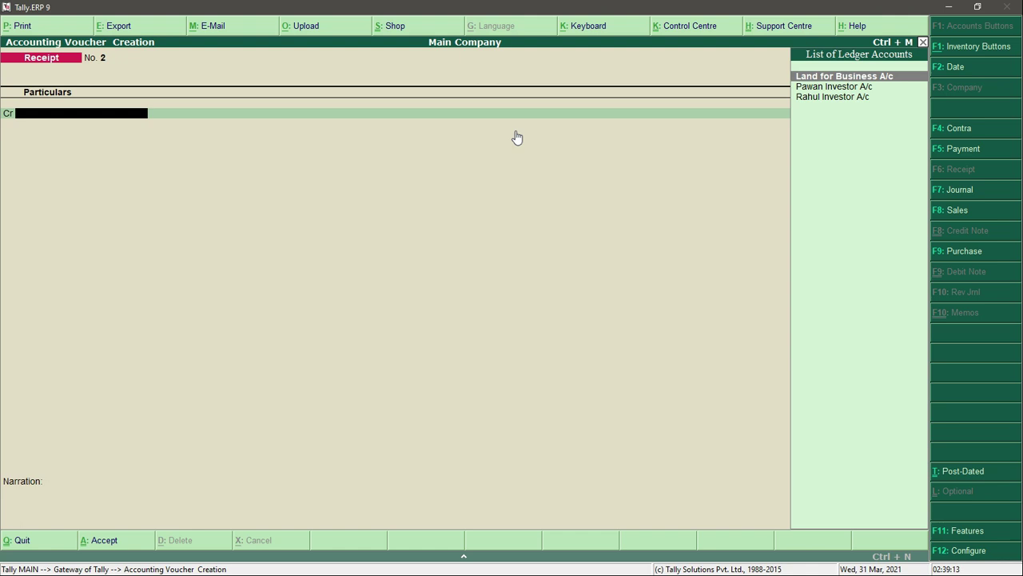
# Step: Start a secondary ledger named HDFC Bank Loan A/c under Secured Loans, with inventory values affected set to No
pyautogui.hotkey('alt', 'c')
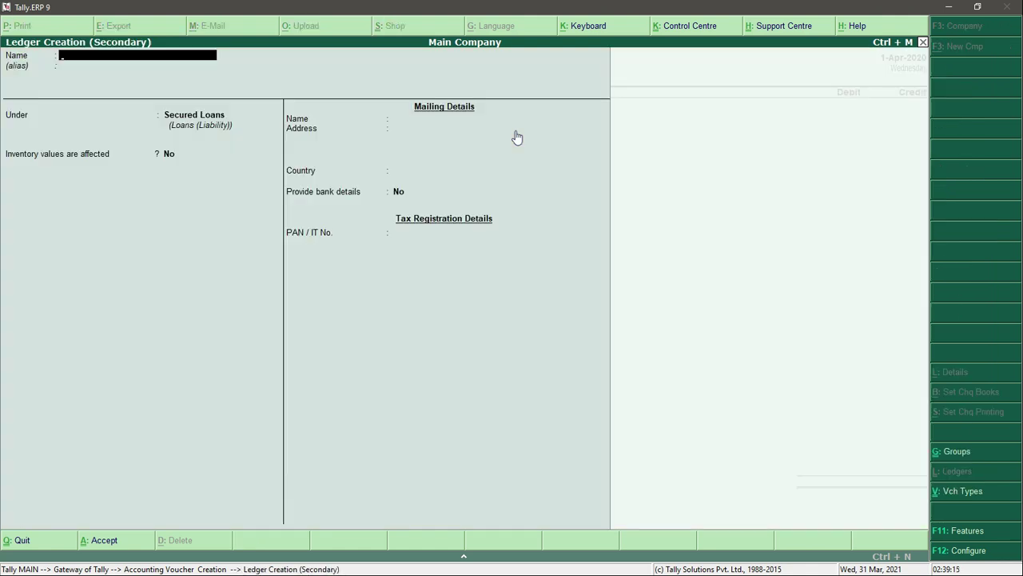
pyautogui.write('HDFC Bank Loan a/c')
pyautogui.press('Return')
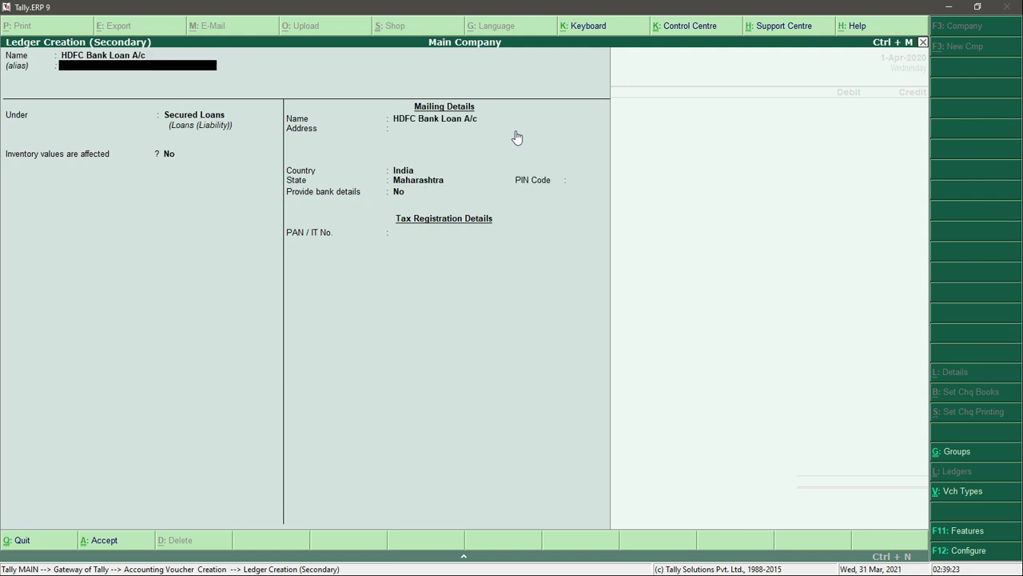
pyautogui.press('Return')
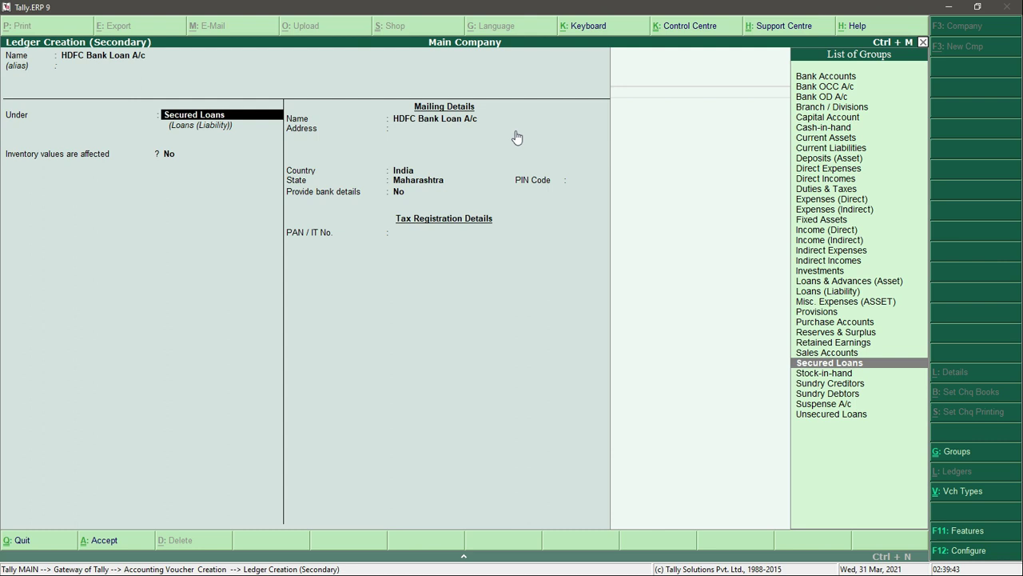
pyautogui.press('Return')
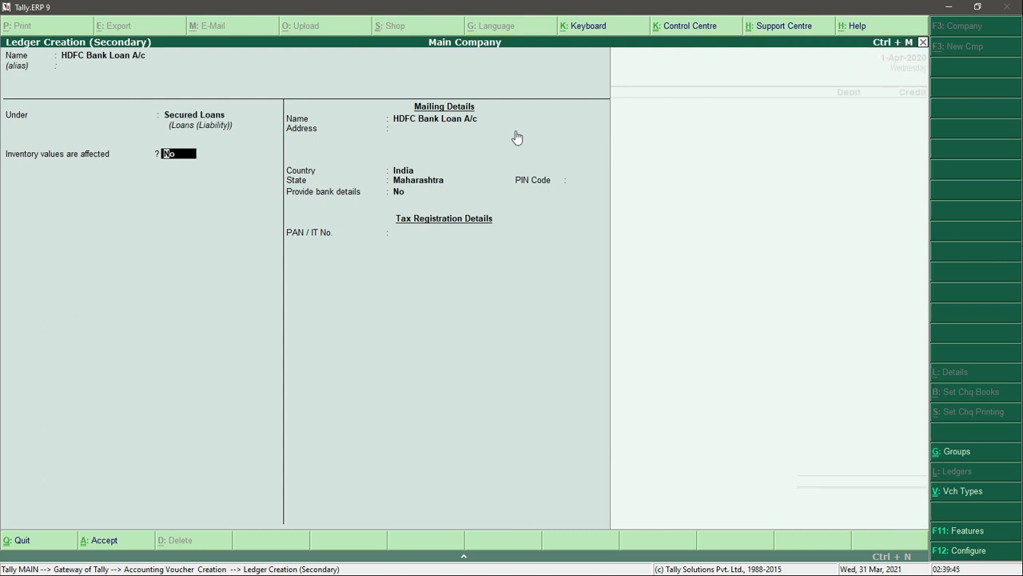
pyautogui.press('Return')
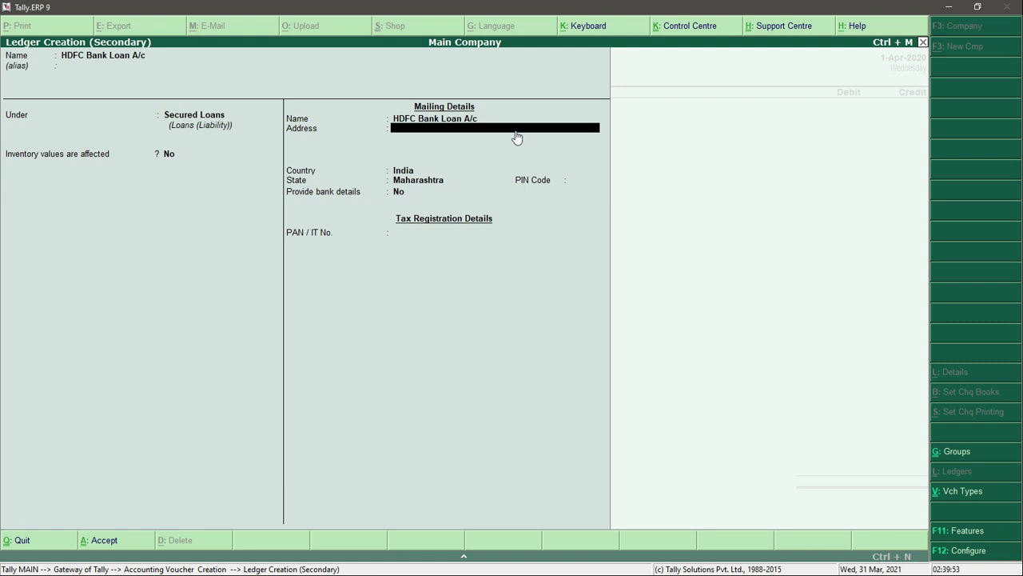
# Step: Enter Nagpur as the loan ledger's mailing address, leave bank details set to No and save the ledger
pyautogui.write('Nagpur')
pyautogui.press('Return')
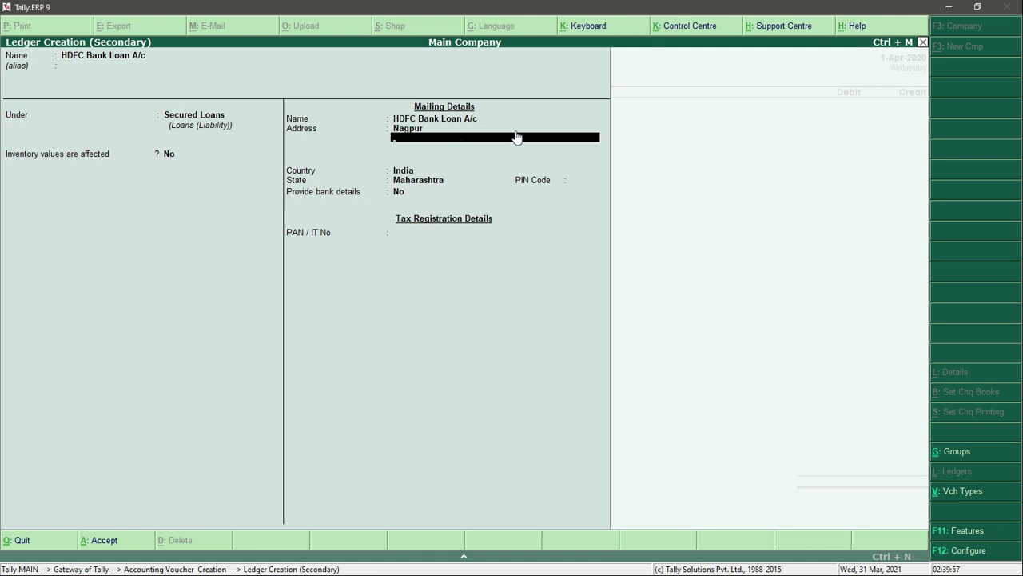
pyautogui.press('Return')
pyautogui.press('Return')
pyautogui.press('Return')
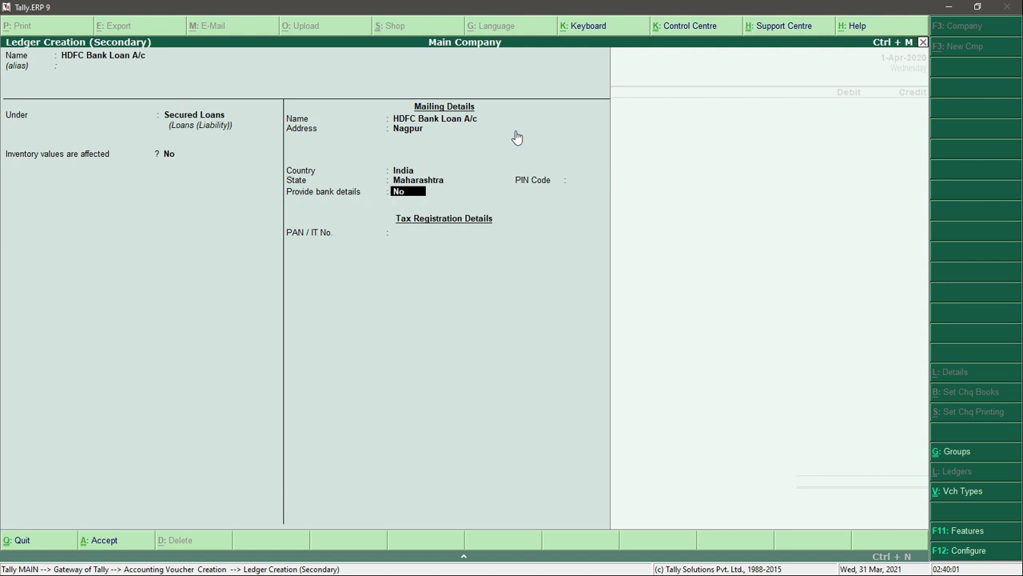
pyautogui.press('Return')
pyautogui.press('Return')
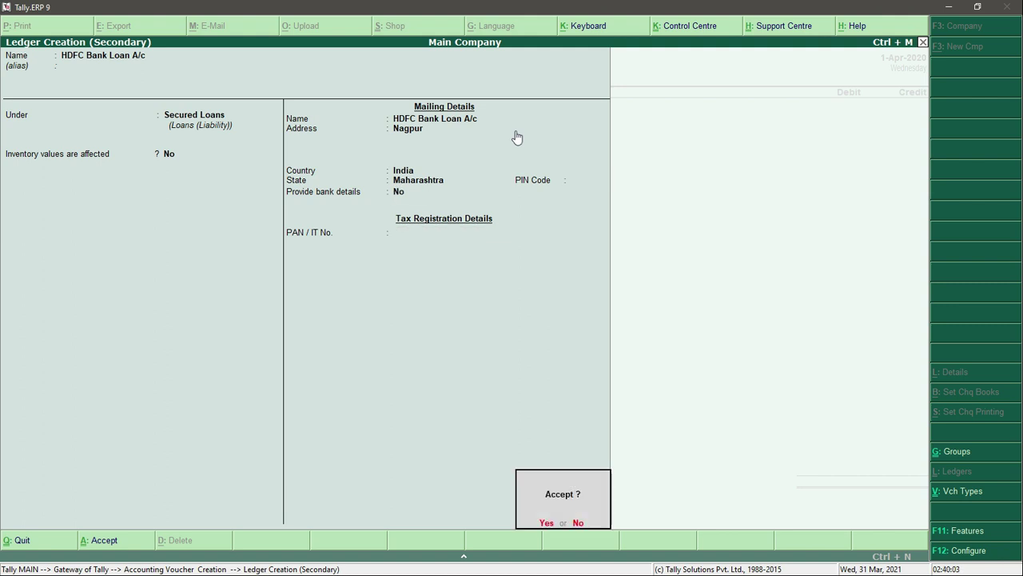
pyautogui.press('Return')
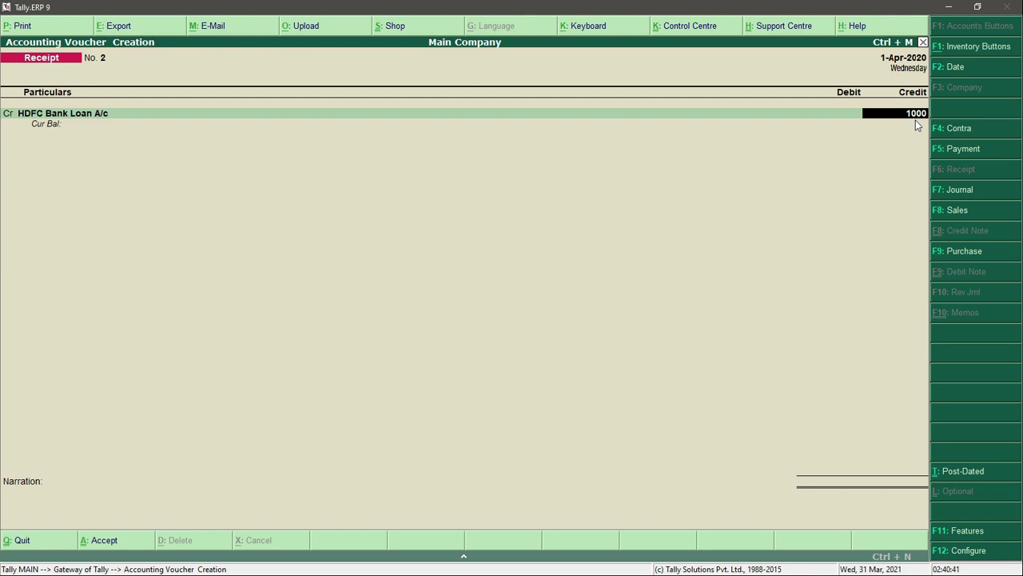
# Step: Credit HDFC Bank Loan A/c with 1,000, debit Cash for the same amount and save the receipt voucher without narration
pyautogui.press('Return')
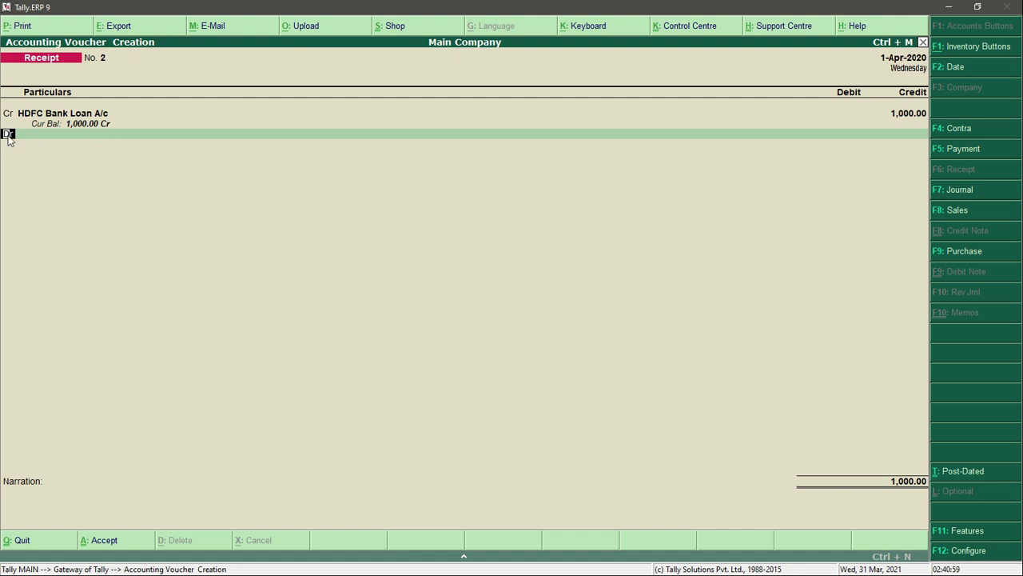
pyautogui.press('Return')
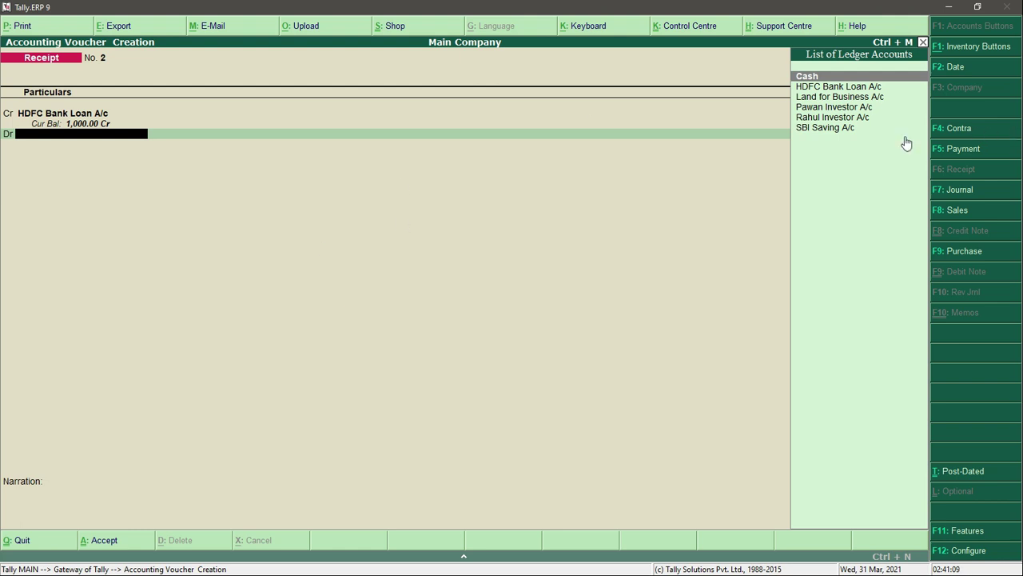
pyautogui.click(822, 78)
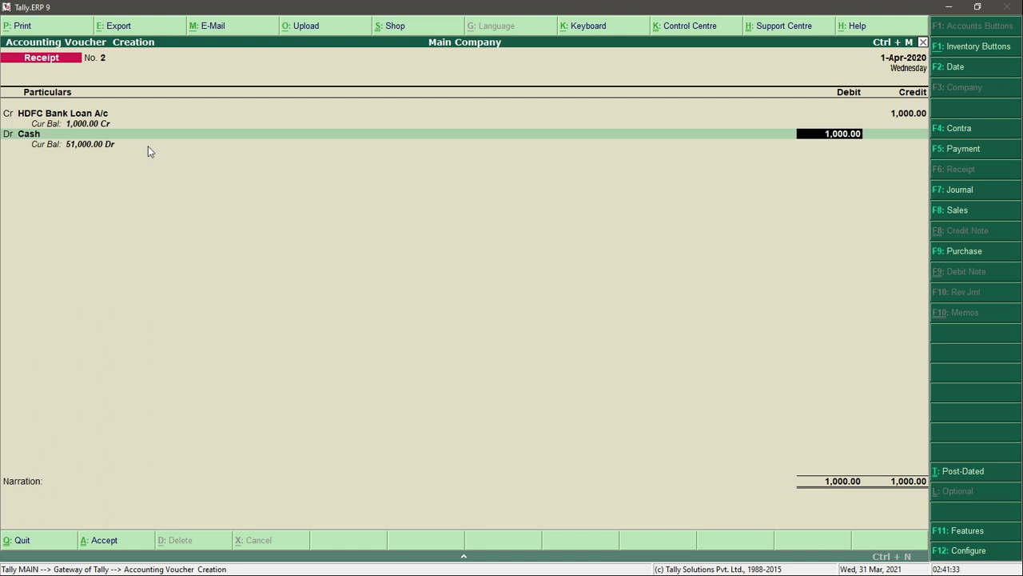
pyautogui.press('Return')
pyautogui.press('Return')
pyautogui.press('Return')
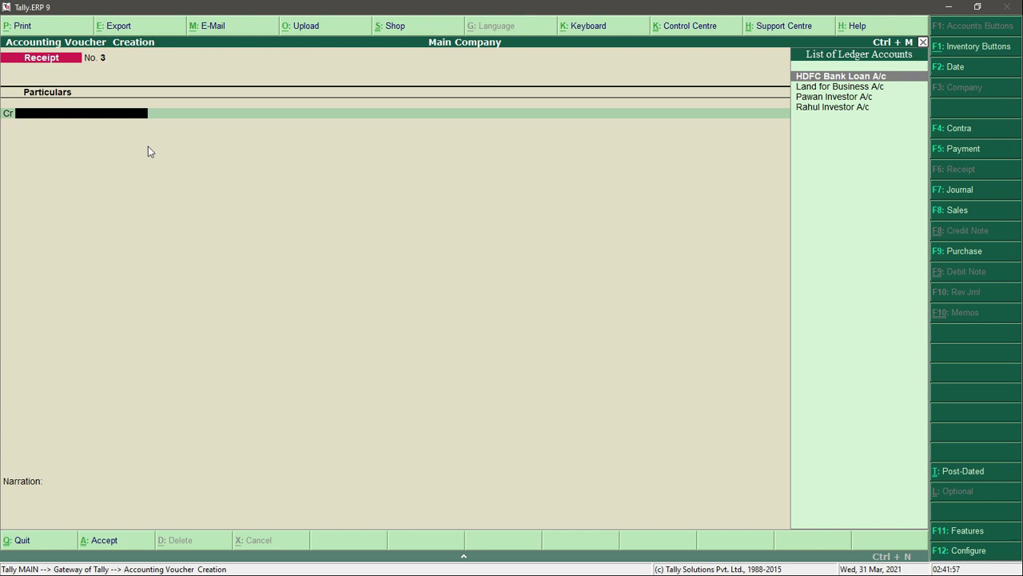
# Step: In the next receipt voucher, credit HDFC Bank Loan A/c with 1,000 and debit SBI Saving A/c for the same amount
pyautogui.press('Return')
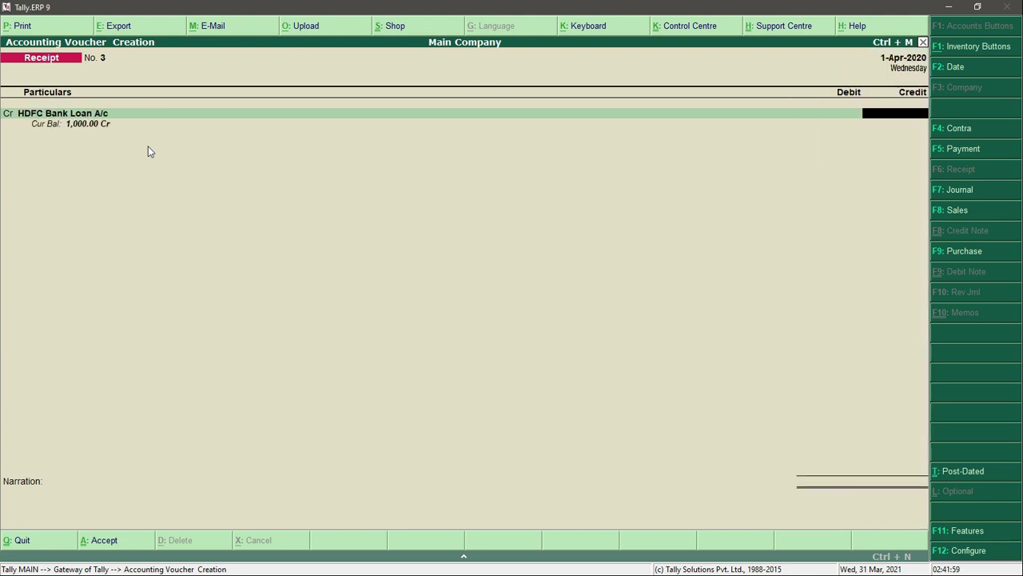
pyautogui.write('1,000')
pyautogui.press('Return')
pyautogui.press('Return')
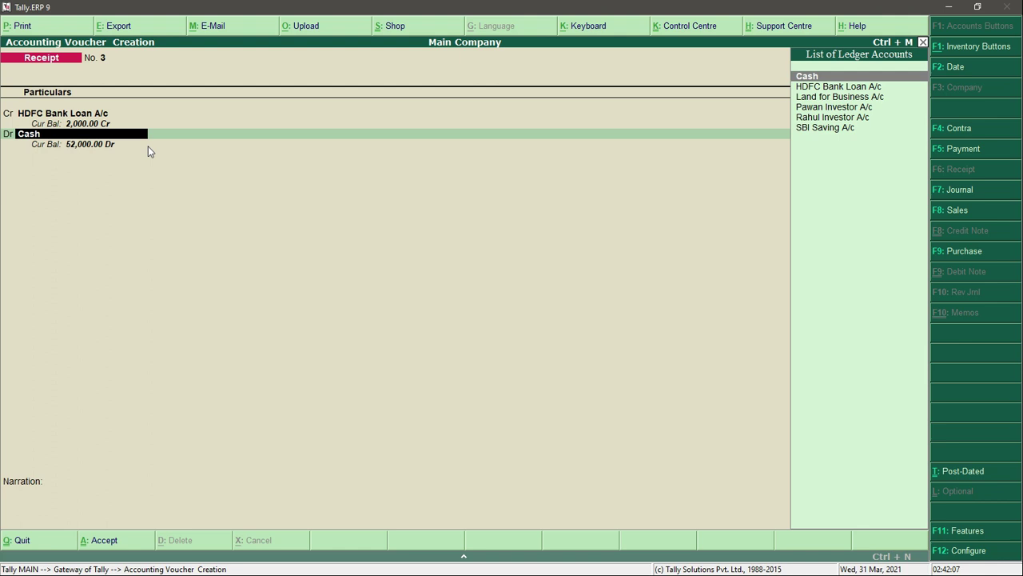
pyautogui.press('Down')
pyautogui.press('Down')
pyautogui.press('Down')
pyautogui.press('Down')
pyautogui.press('Down')
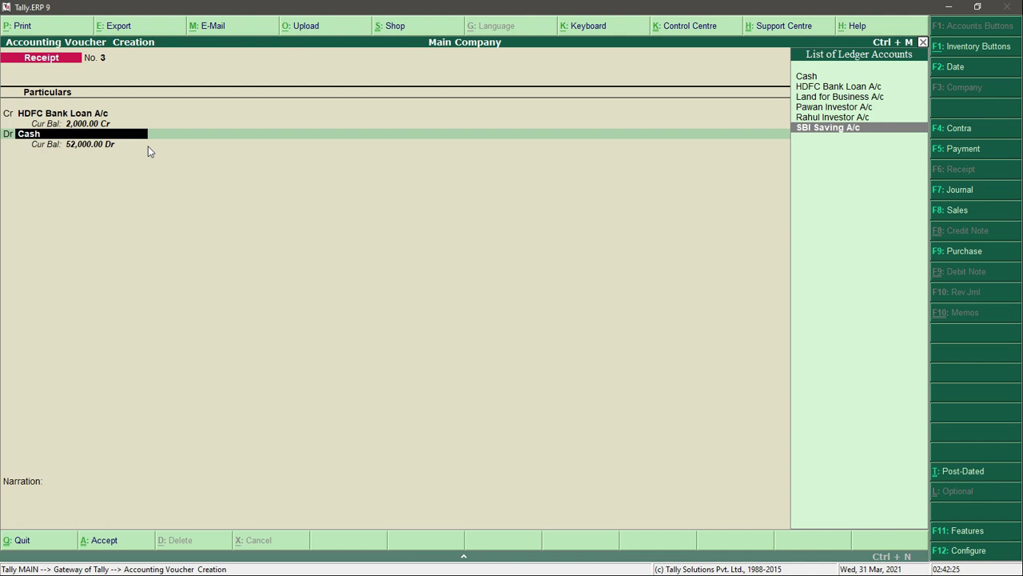
pyautogui.press('Return')
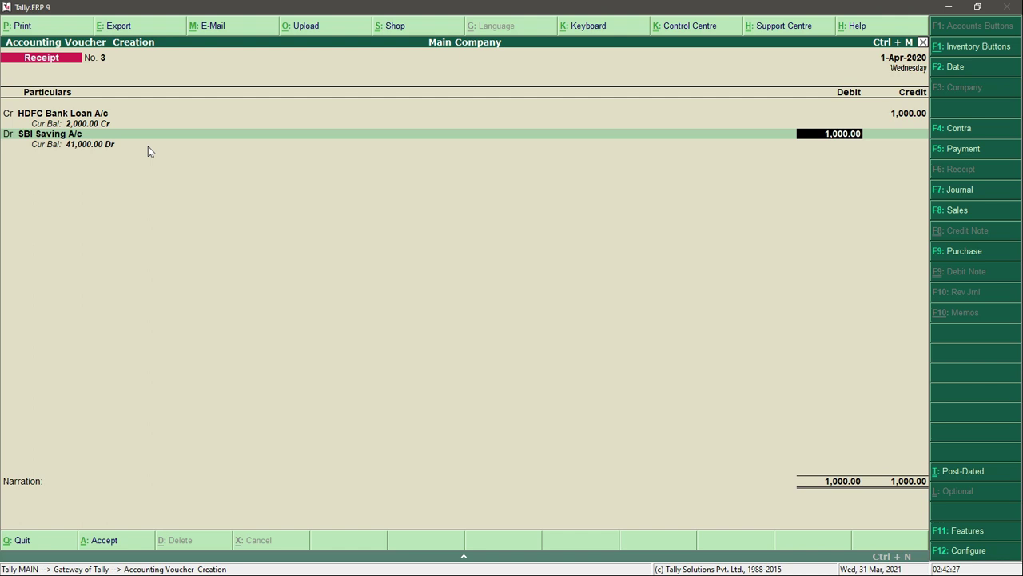
pyautogui.press('Return')
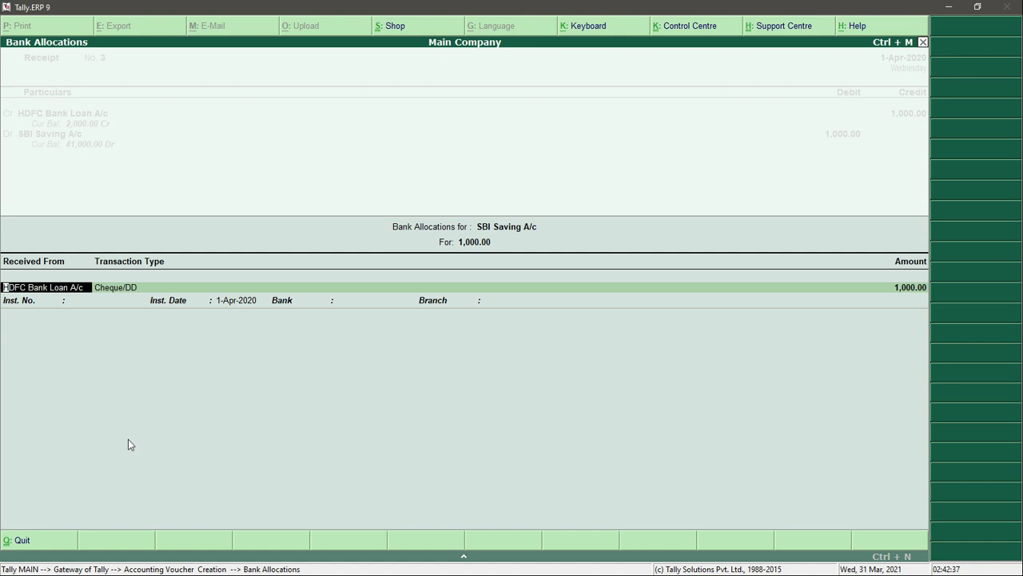
# Step: Accept the SBI Saving A/c bank allocation as Cheque/DD with blank instrument details and save the receipt voucher
pyautogui.press('Return')
pyautogui.press('Return')
pyautogui.press('Return')
pyautogui.press('Return')
pyautogui.press('Return')
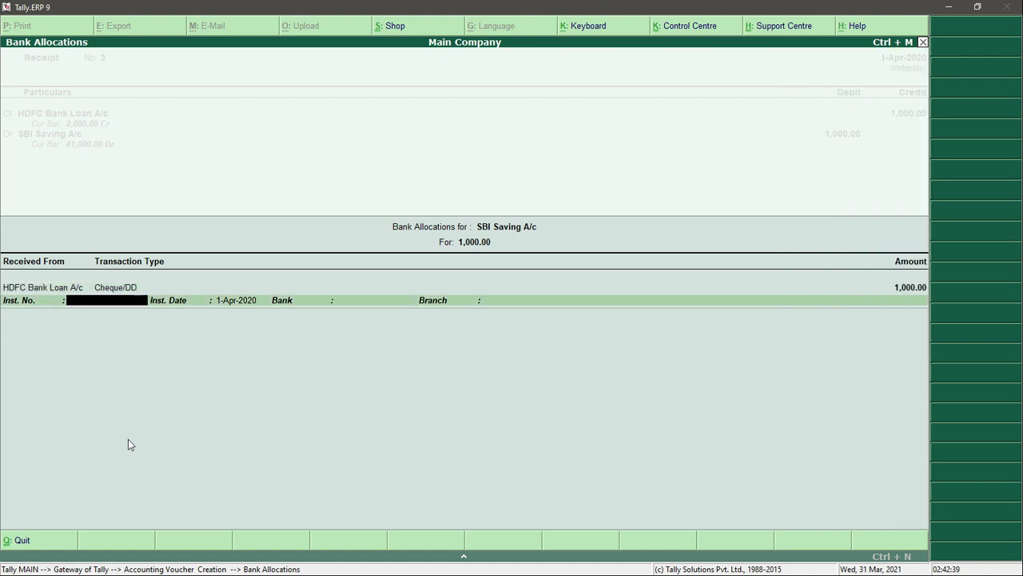
pyautogui.press('Return')
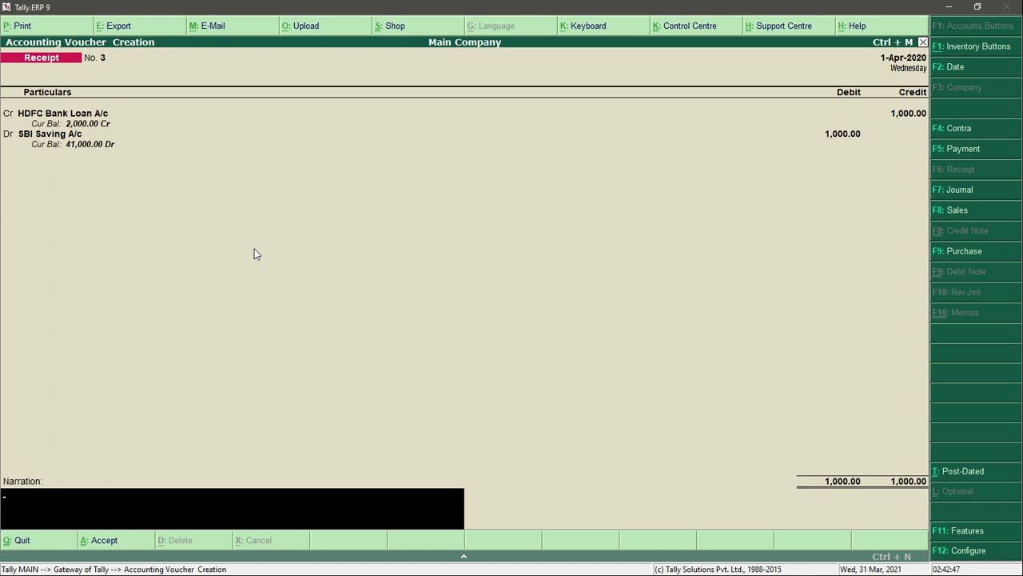
pyautogui.press('Return')
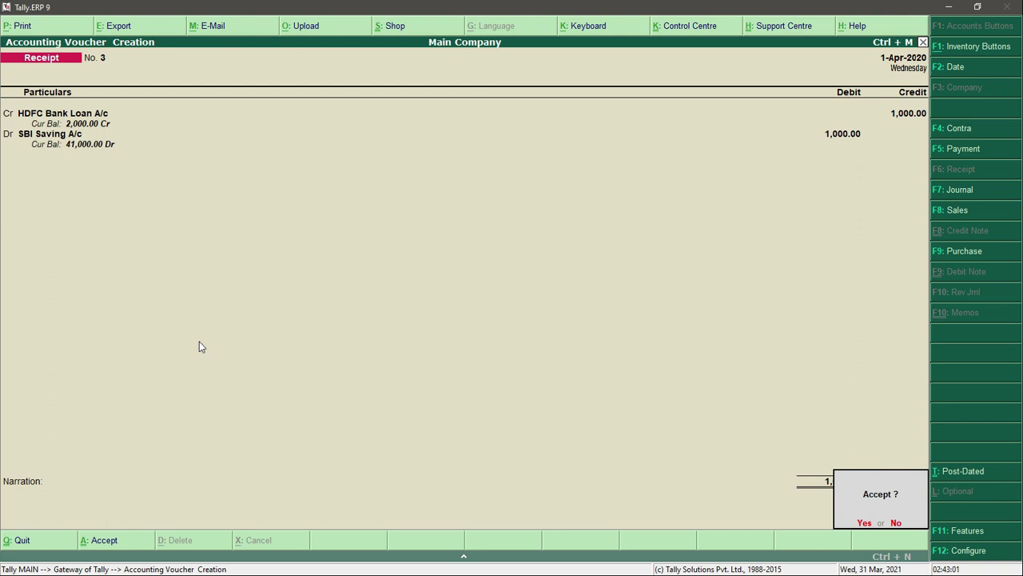
pyautogui.press('Return')
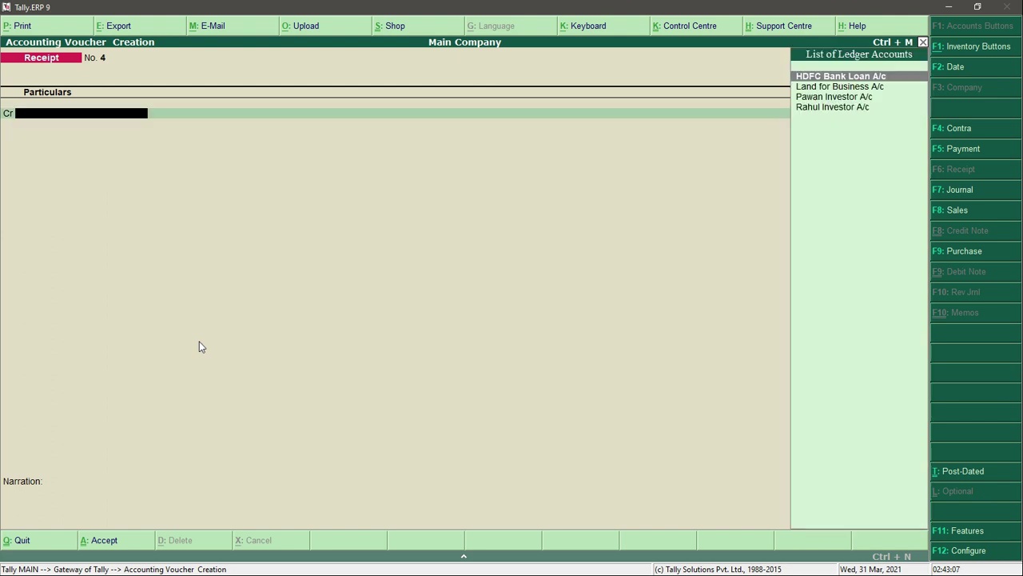
# Step: Switch to the transaction list in Word and review transaction 3, covering the HDFC bank loan and the loan received without security
pyautogui.press('super')
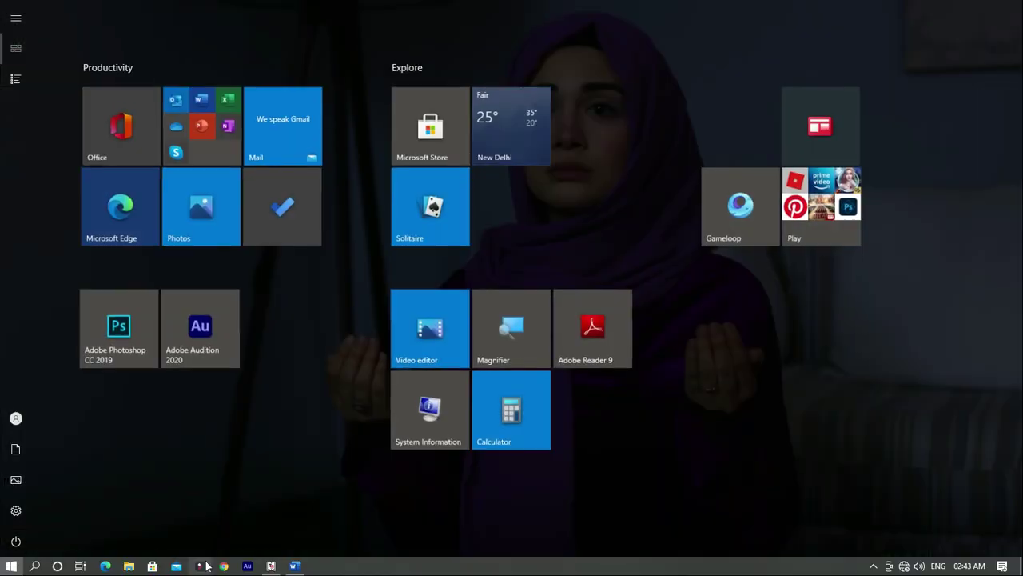
pyautogui.click(292, 565)
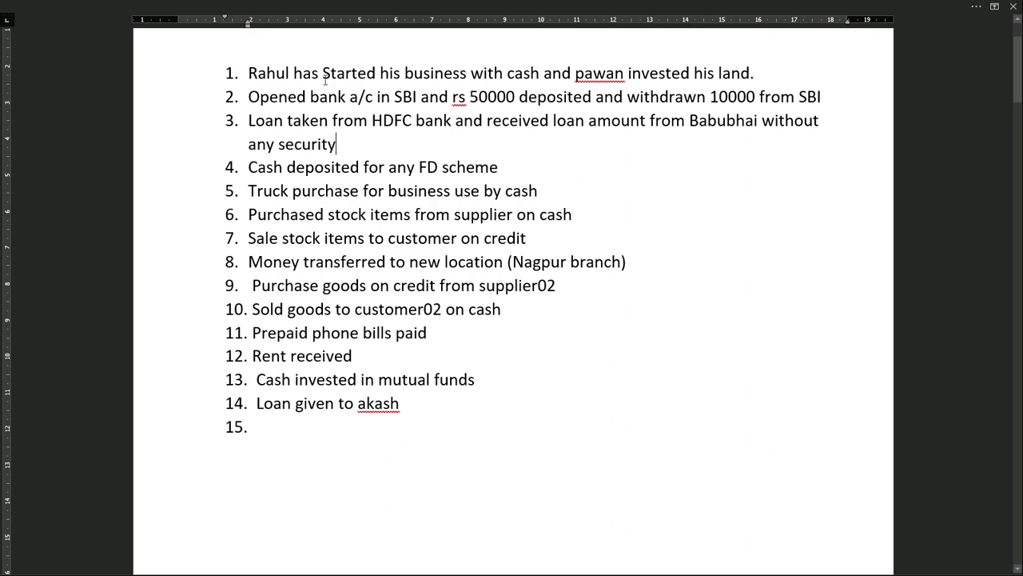
pyautogui.moveTo(249, 122); pyautogui.dragTo(413, 126)
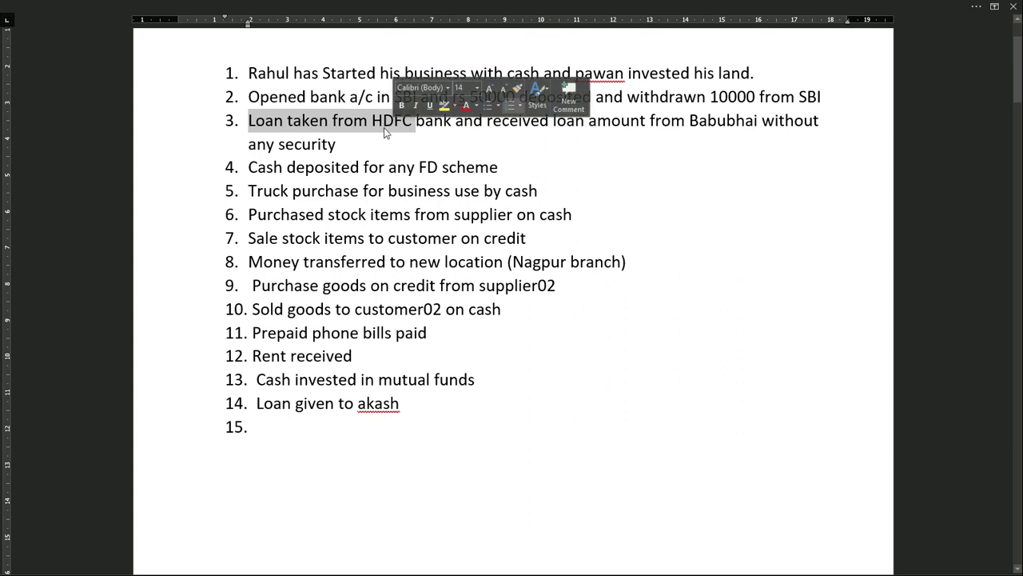
pyautogui.click(304, 124)
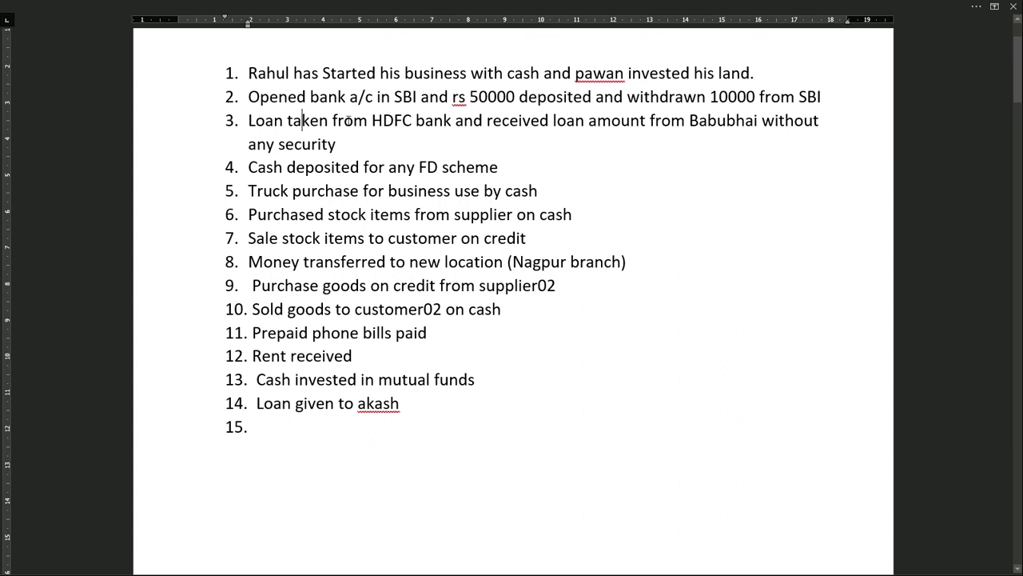
pyautogui.moveTo(292, 120); pyautogui.dragTo(321, 120)
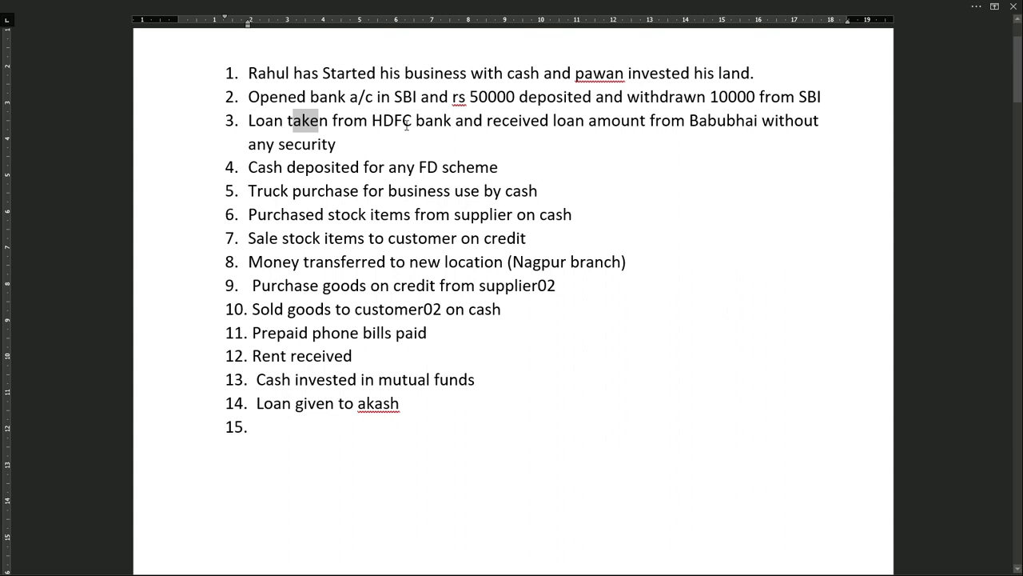
pyautogui.moveTo(371, 120); pyautogui.dragTo(412, 121)
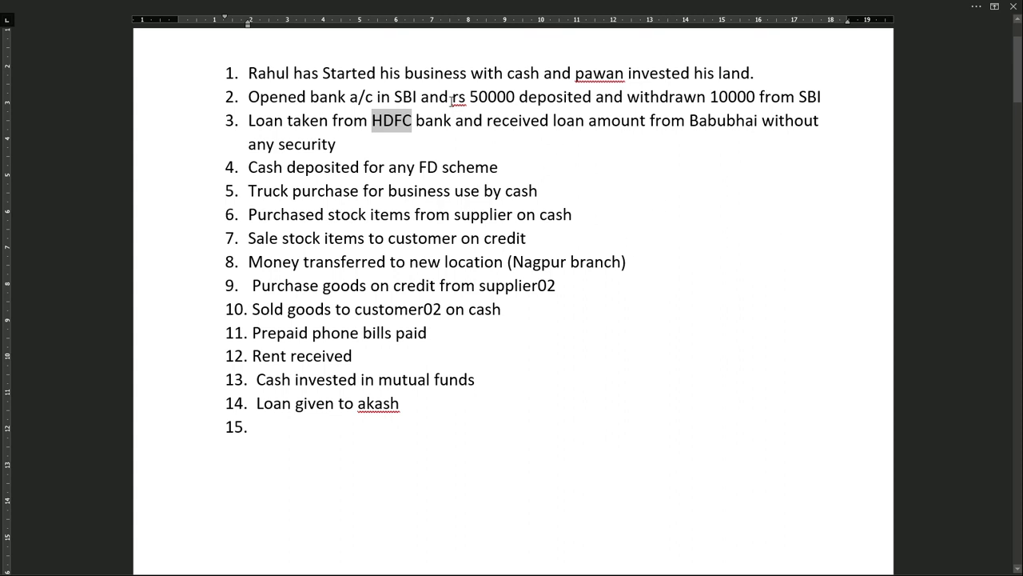
pyautogui.moveTo(486, 121); pyautogui.dragTo(757, 127)
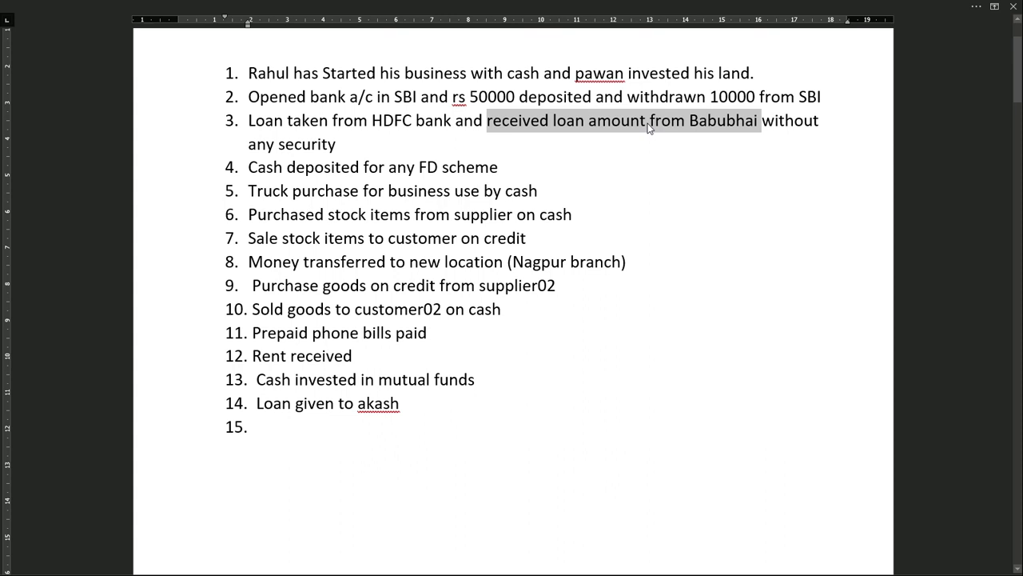
pyautogui.click(727, 121)
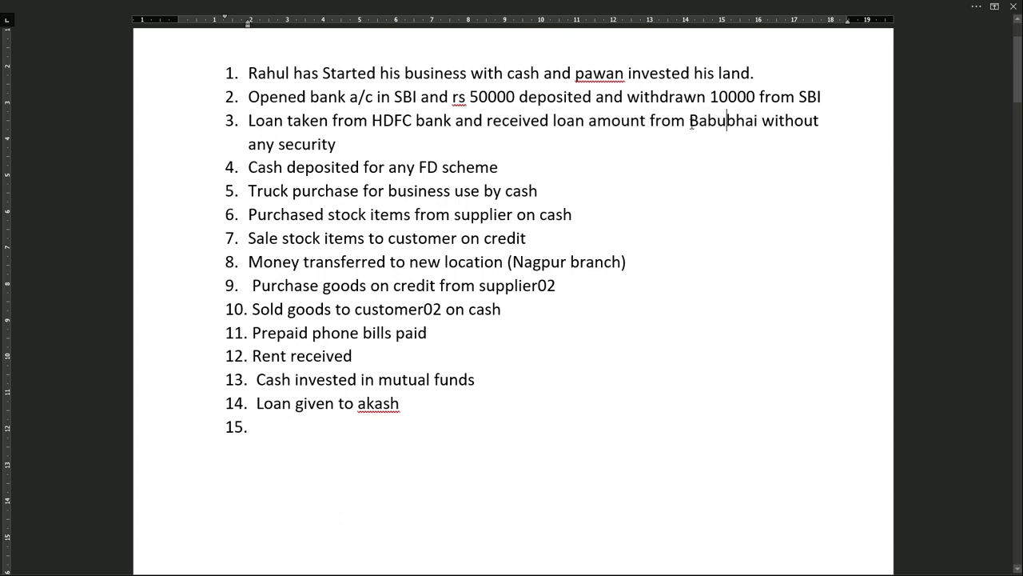
pyautogui.moveTo(691, 123); pyautogui.dragTo(762, 122)
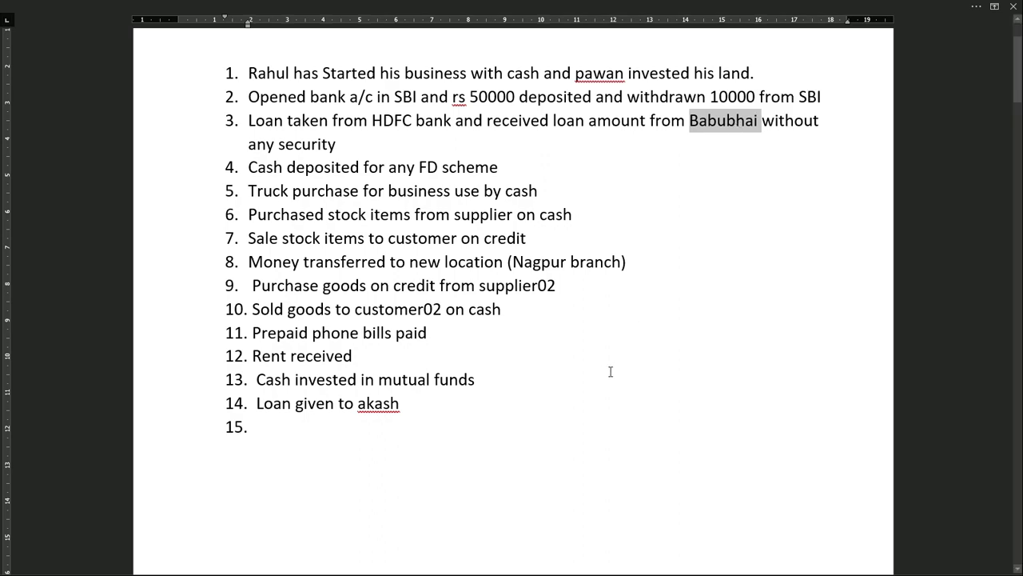
# Step: Switch to Tally.ERP 9 and start a ledger named after the lender plus "Loan Payer A/c", grouped under Unsecured Loans
pyautogui.press('super')
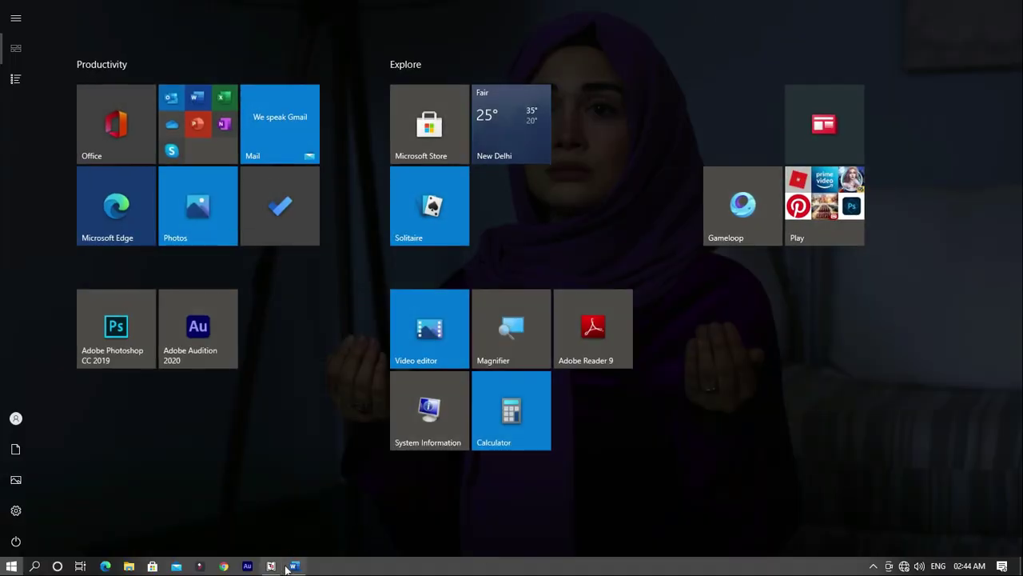
pyautogui.click(271, 566)
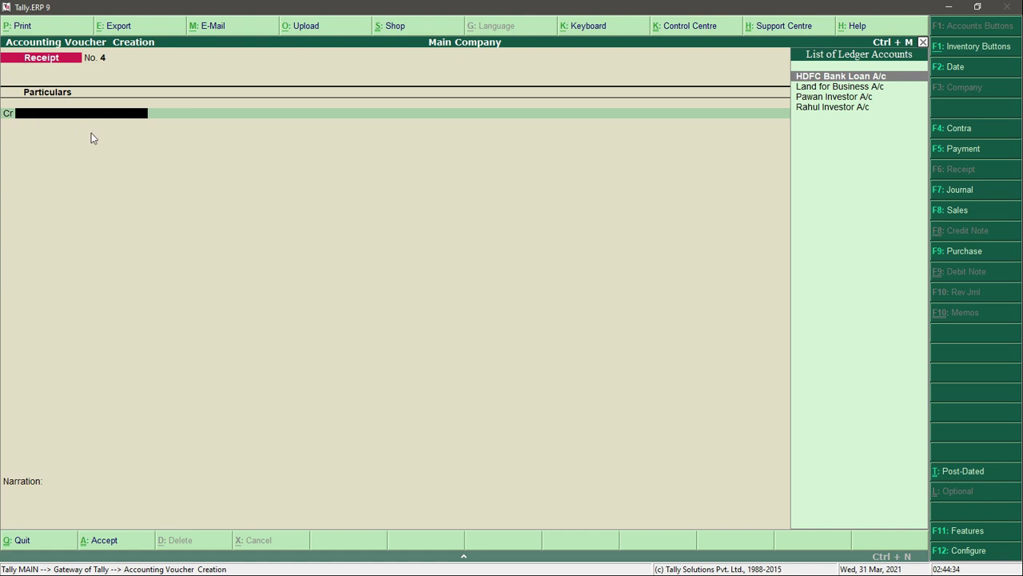
pyautogui.hotkey('alt', 'c')
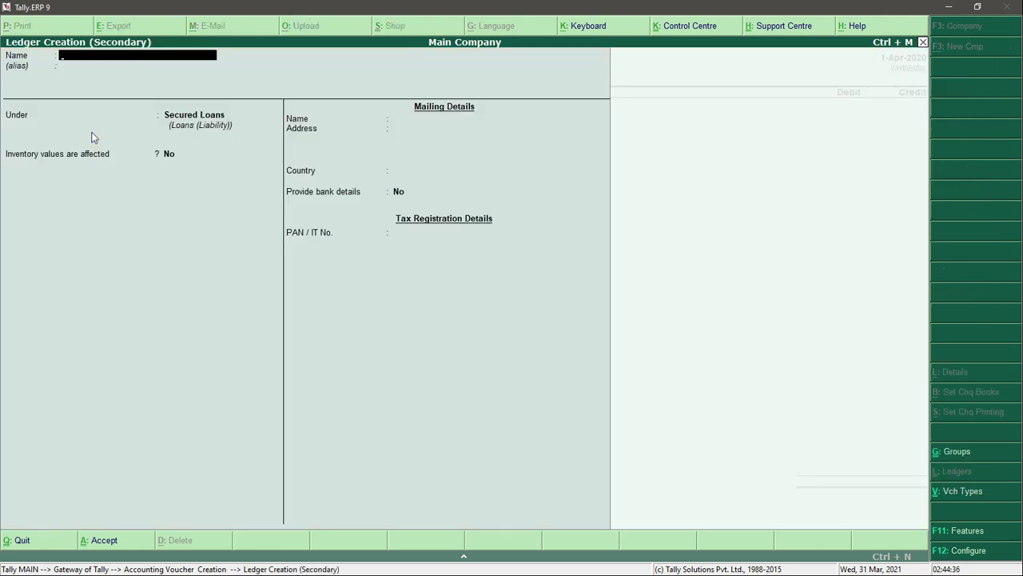
pyautogui.write('Babubhai Loan Payer A/c')
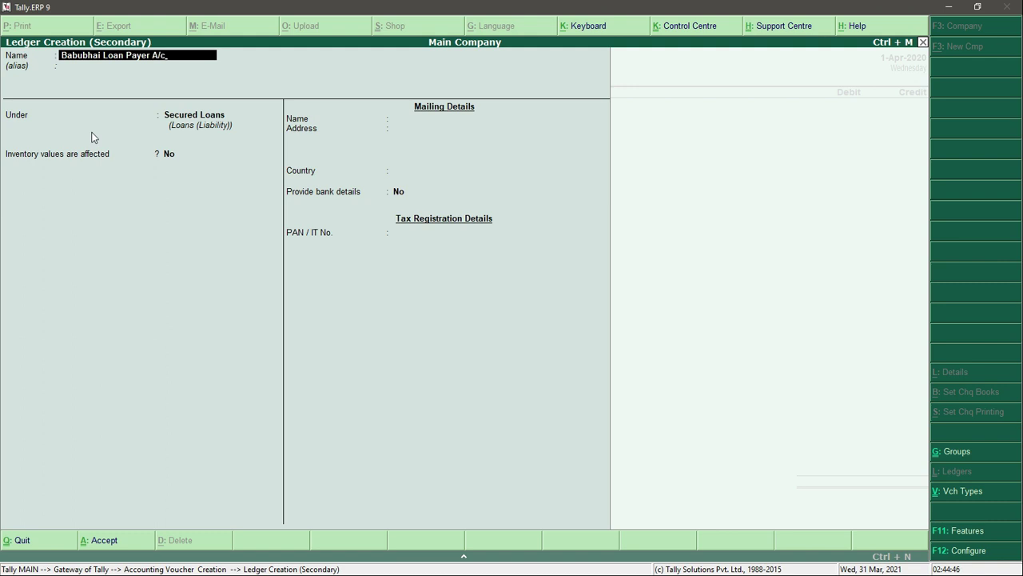
pyautogui.press('Return')
pyautogui.press('Return')
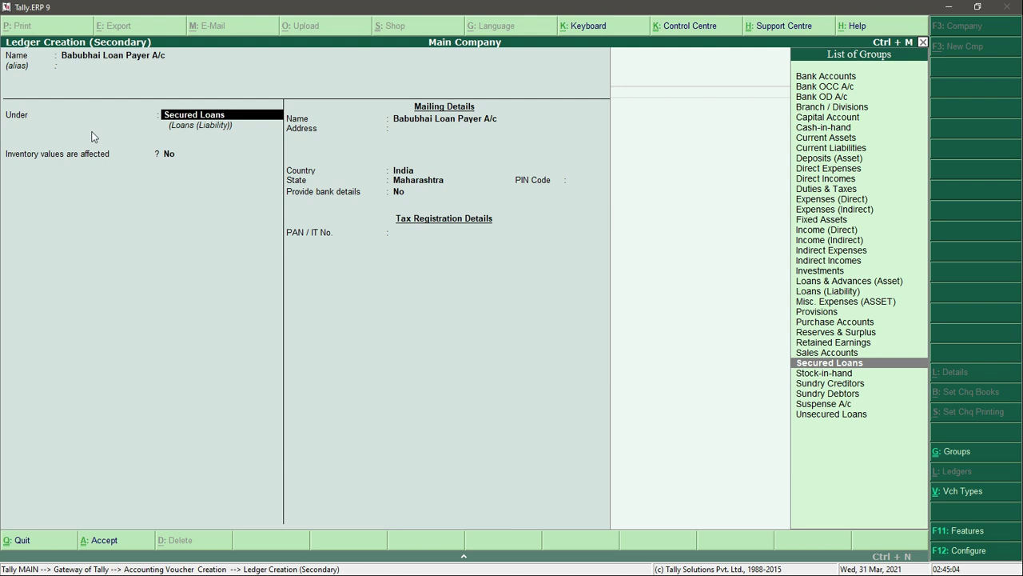
pyautogui.write('Un')
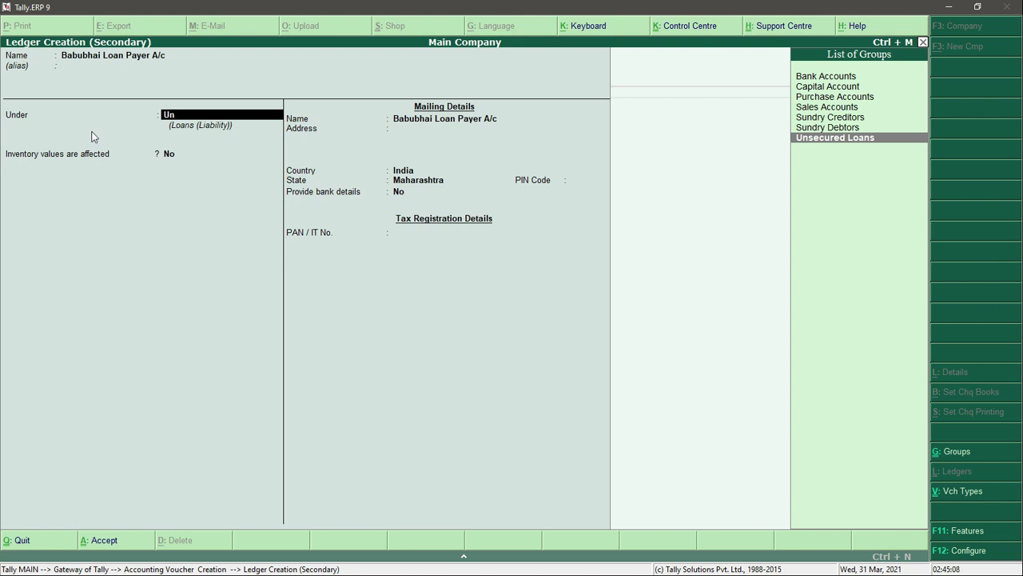
pyautogui.press('Return')
# Step: Keep the lender ledger's default inventory and mailing details, save it and use it as the receipt's credit account
pyautogui.press('Return')
pyautogui.press('Return')
pyautogui.press('Return')
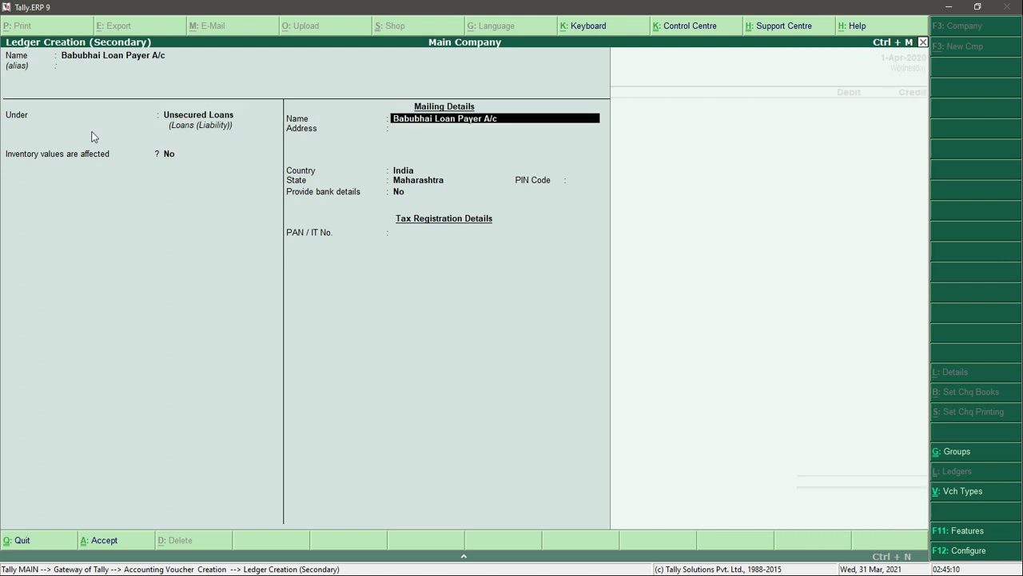
pyautogui.press('Return')
pyautogui.press('Return')
pyautogui.press('Return')
pyautogui.press('Return')
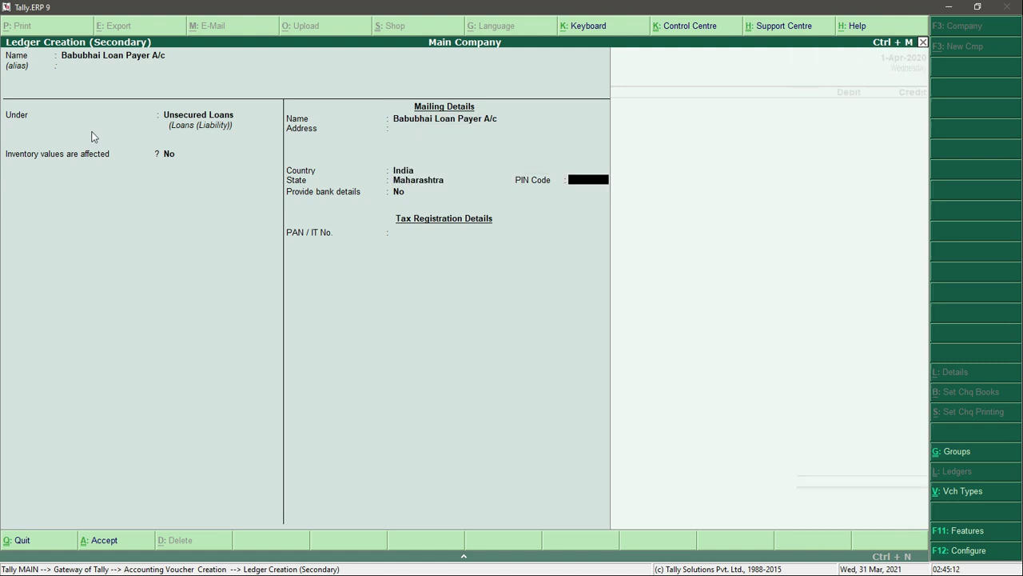
pyautogui.press('Return')
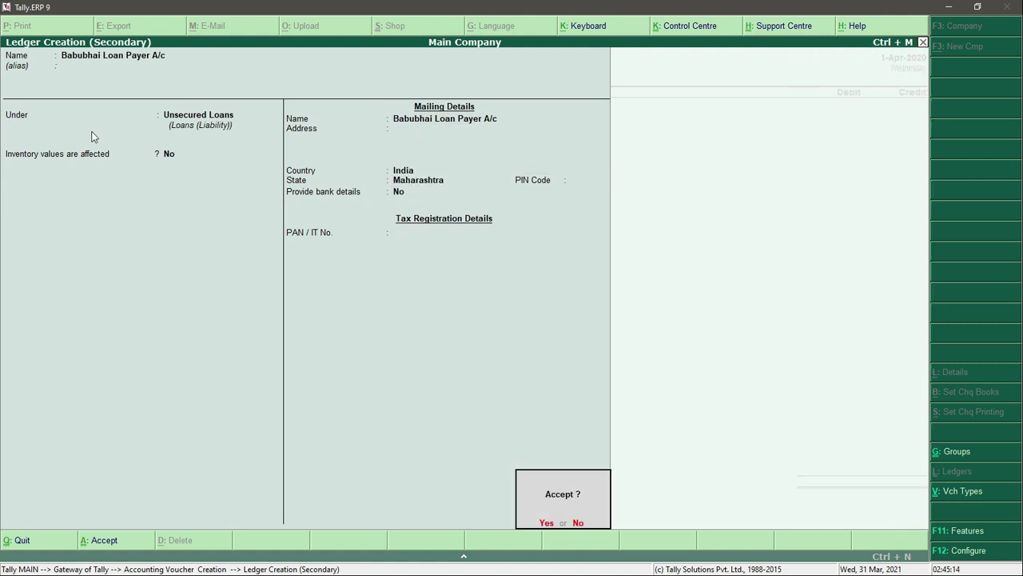
pyautogui.press('Return')
pyautogui.press('Return')
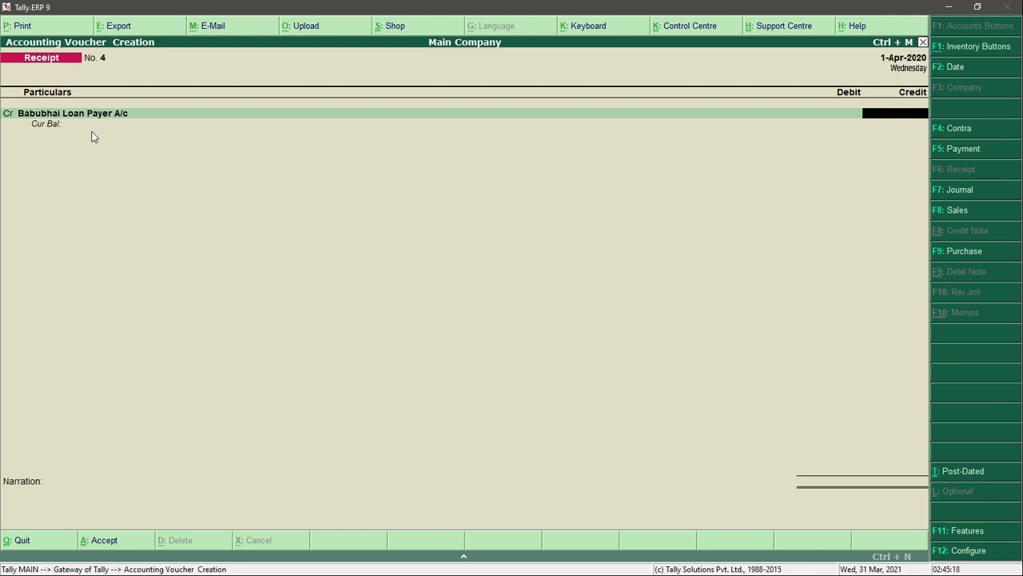
# Step: Credit the lender's loan account with 2,000, debit Cash for the same amount and save the receipt voucher without narration
pyautogui.write('2000')
pyautogui.press('Return')
pyautogui.press('Return')
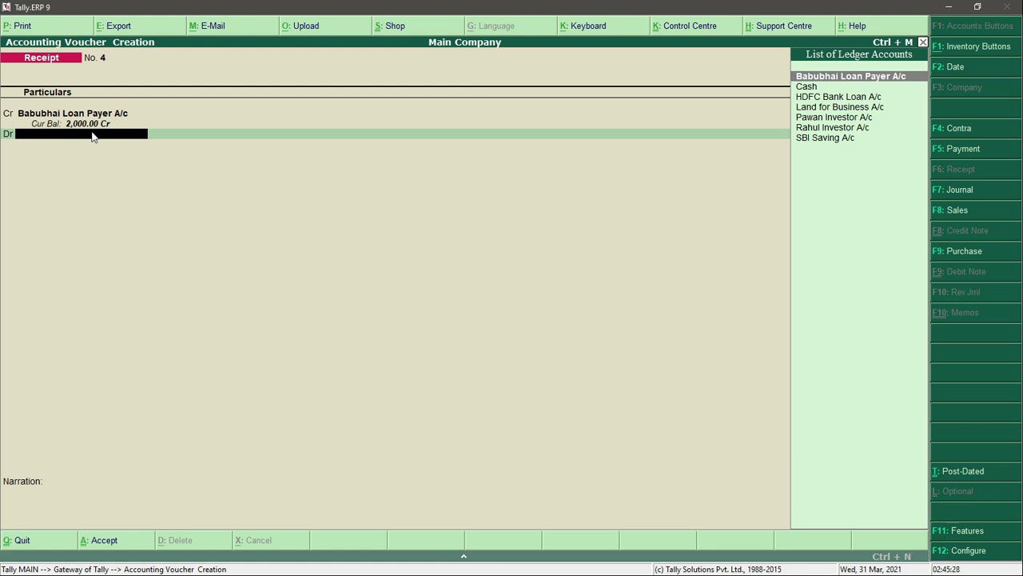
pyautogui.press('Down')
pyautogui.press('Return')
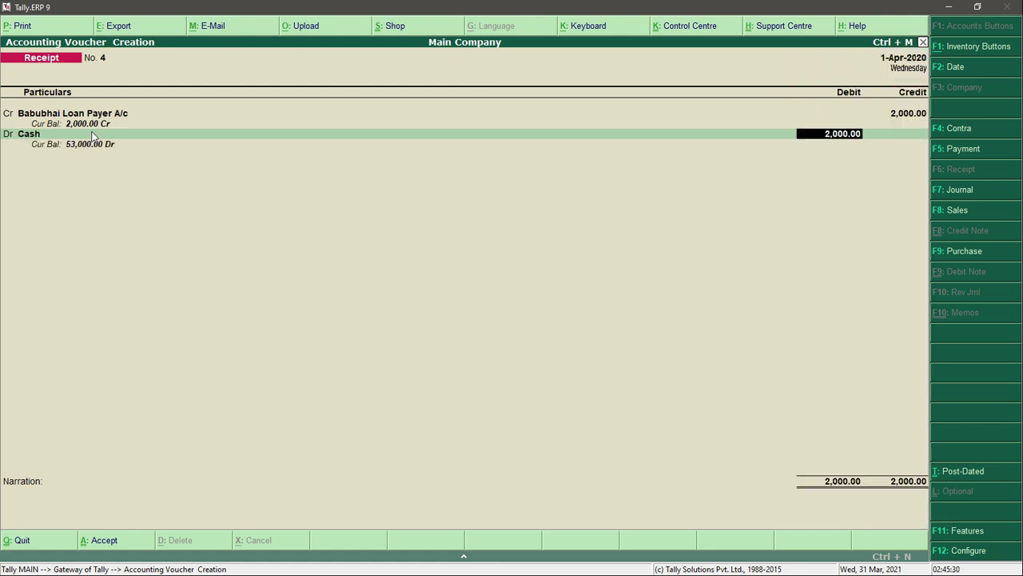
pyautogui.press('Return')
pyautogui.press('Return')
pyautogui.press('Return')
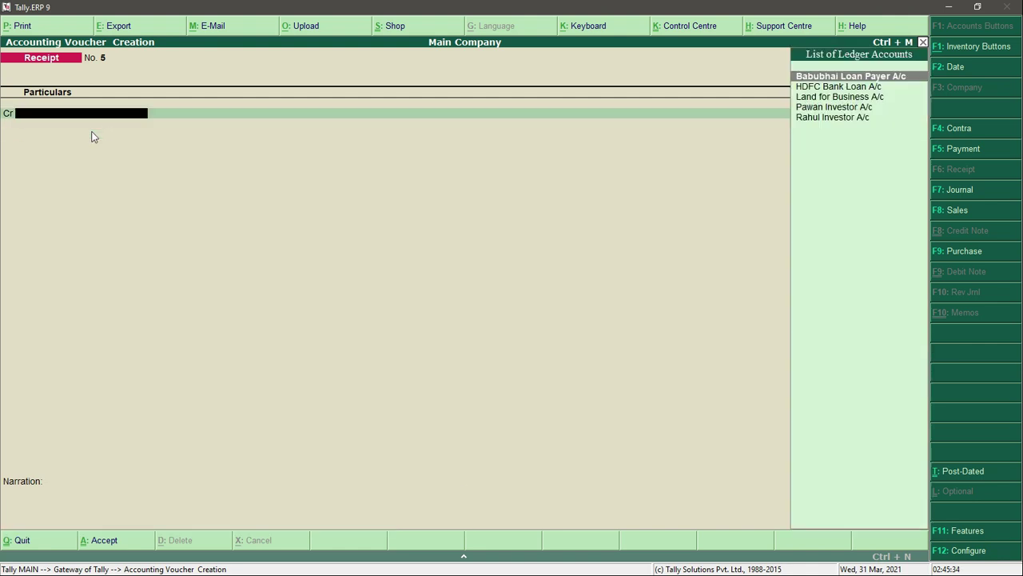
# Step: Switch to the transaction list in Word and review transaction 4, the cash deposited for an FD scheme
pyautogui.press('super')
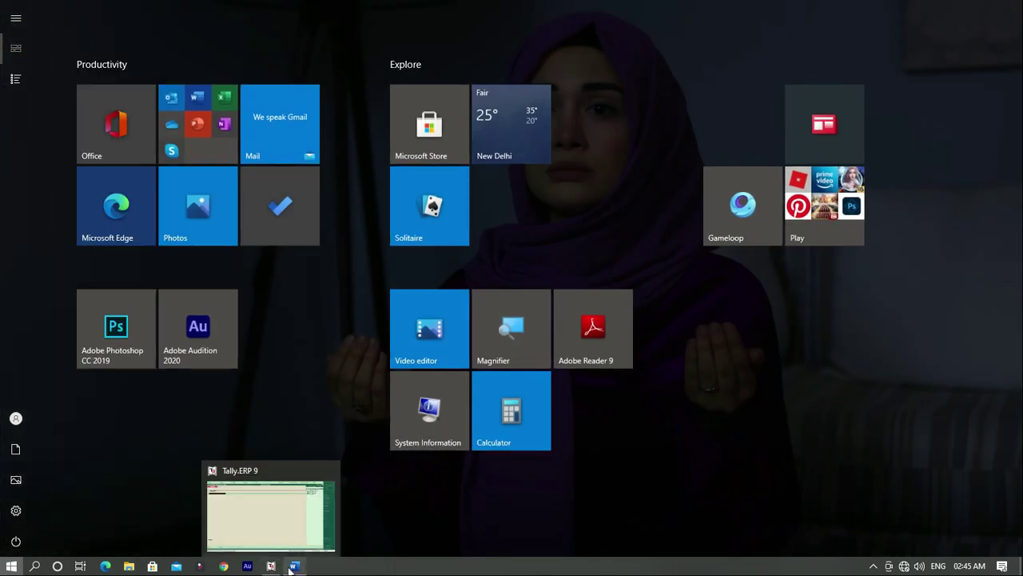
pyautogui.click(296, 568)
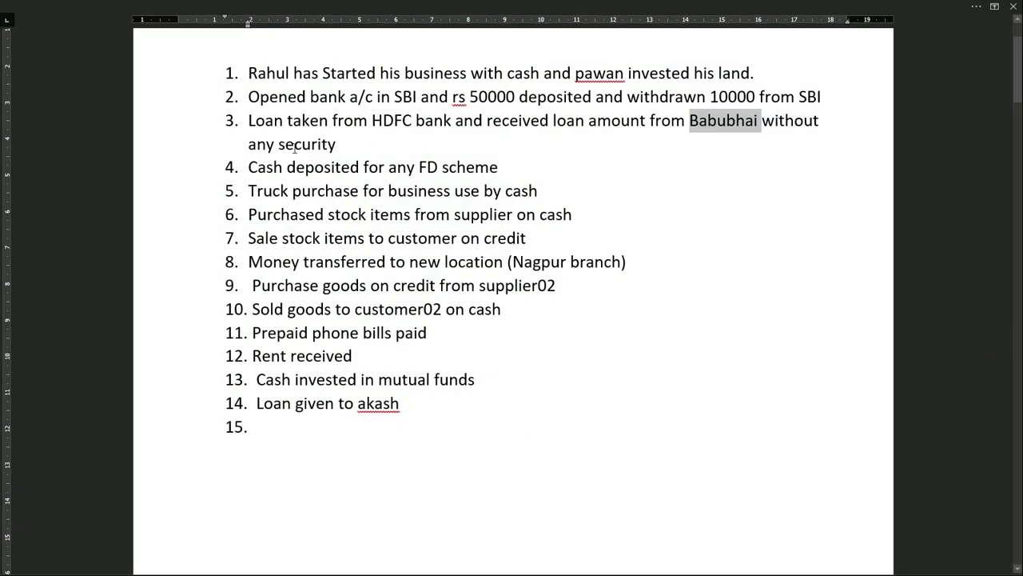
pyautogui.moveTo(251, 166); pyautogui.dragTo(384, 170)
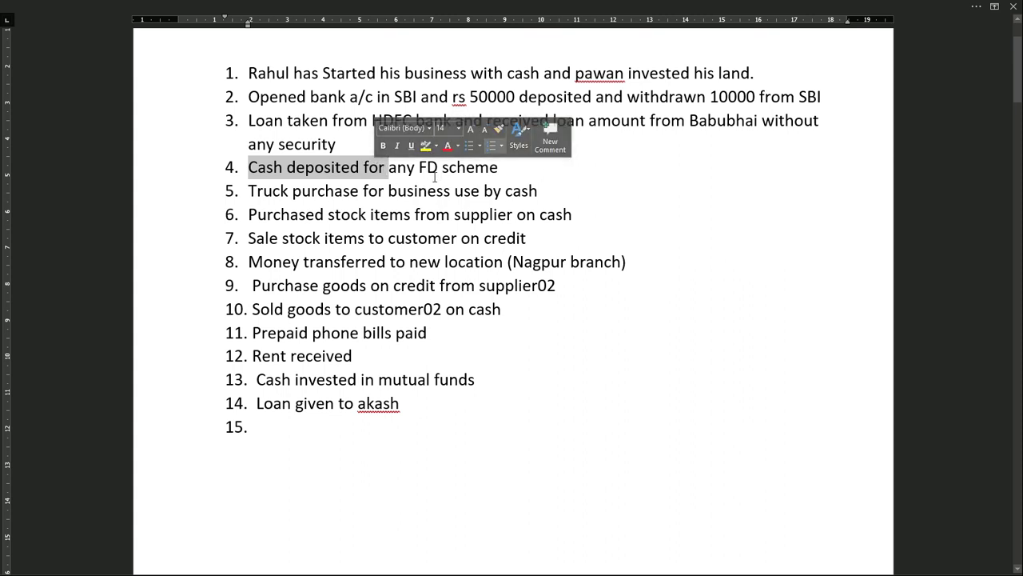
pyautogui.moveTo(390, 168); pyautogui.dragTo(498, 170)
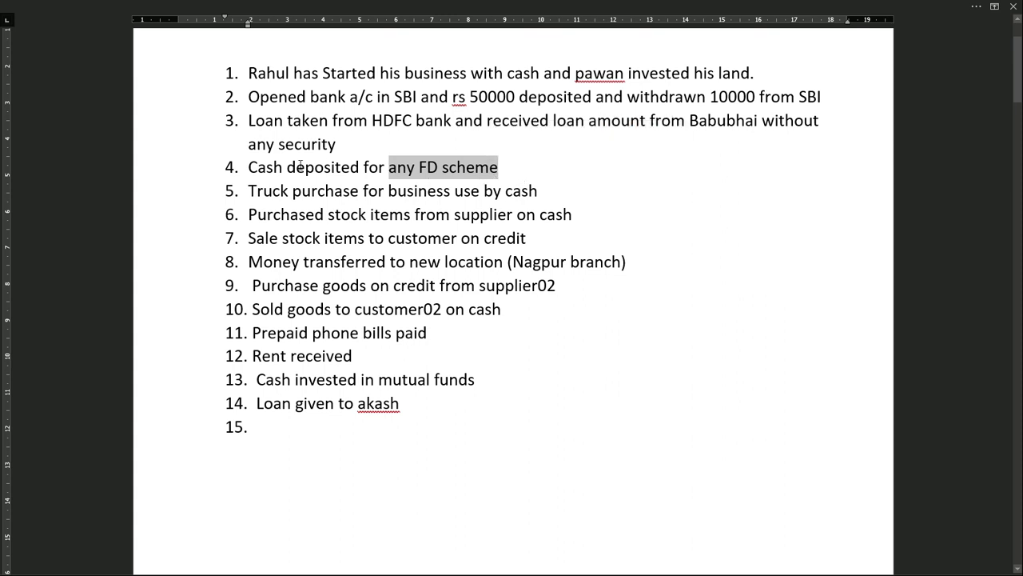
pyautogui.moveTo(297, 167); pyautogui.dragTo(349, 173)
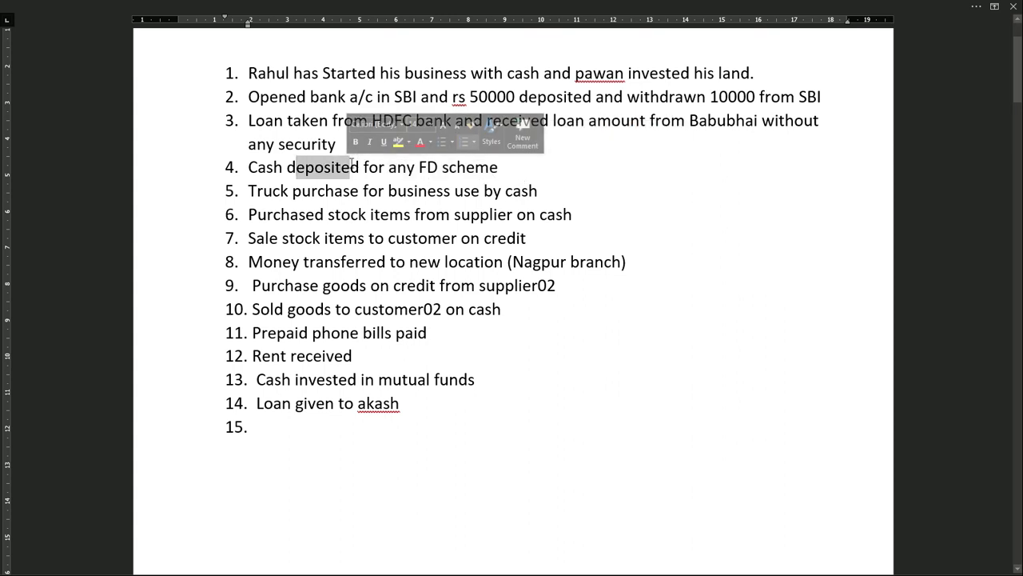
# Step: Switch to Tally.ERP 9 and, in a payment voucher, create and debit the ledger "Any FD Scheme A/c" under Deposits (Asset)
pyautogui.press('super')
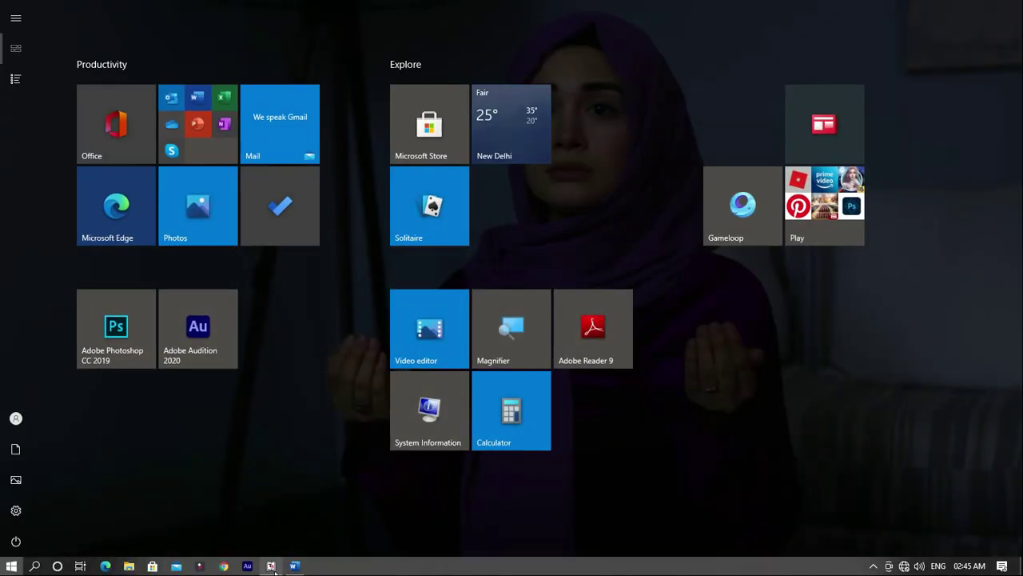
pyautogui.click(271, 566)
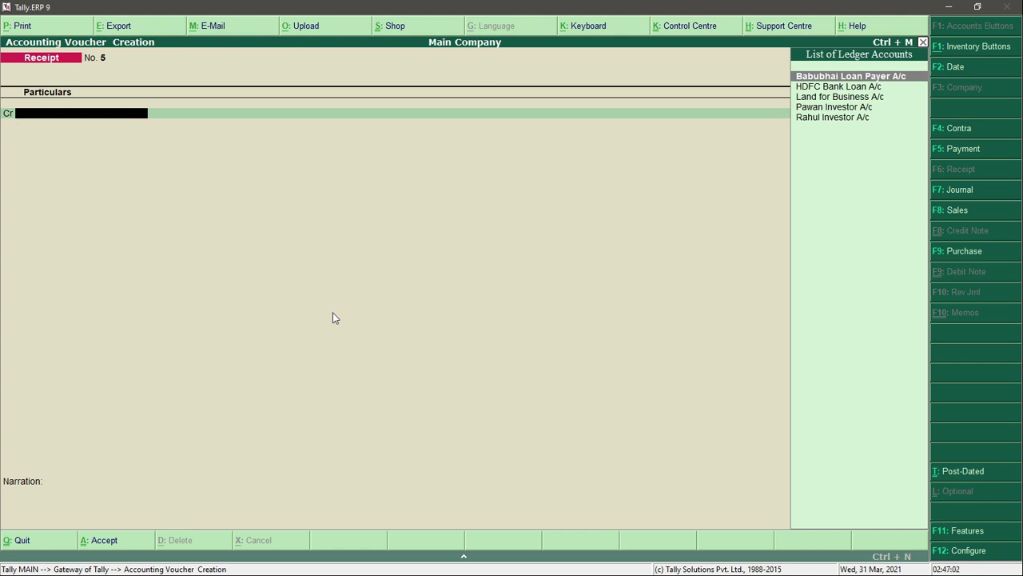
pyautogui.press('F5')
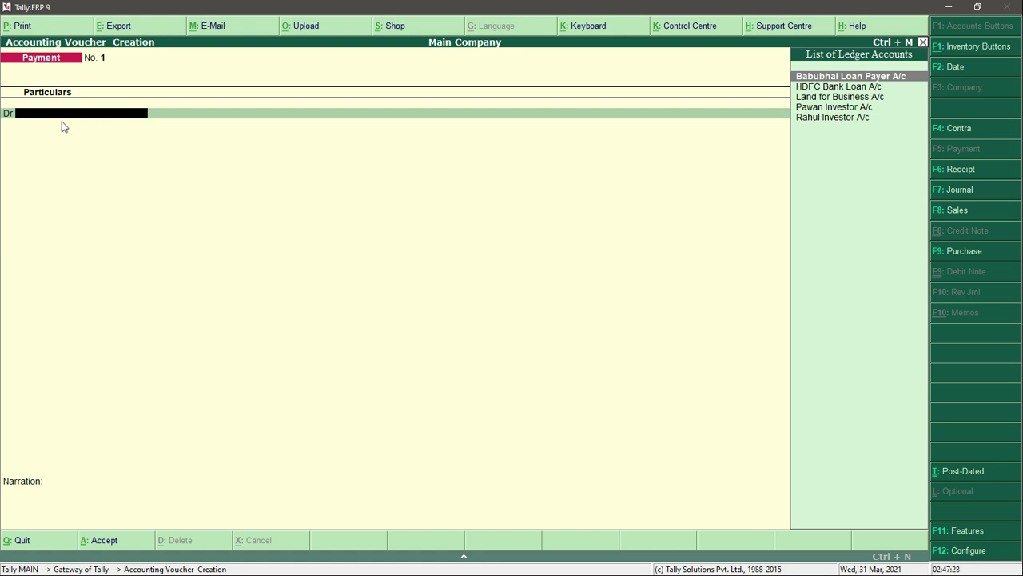
pyautogui.hotkey('alt', 'c')
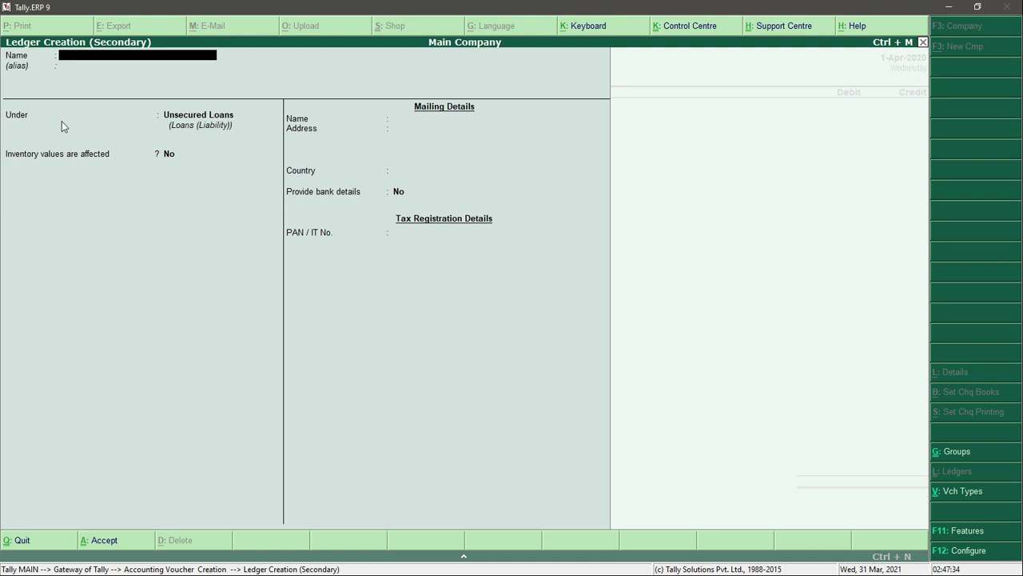
pyautogui.write('Any FD Scheme A/c')
pyautogui.press('Return')
pyautogui.press('Return')
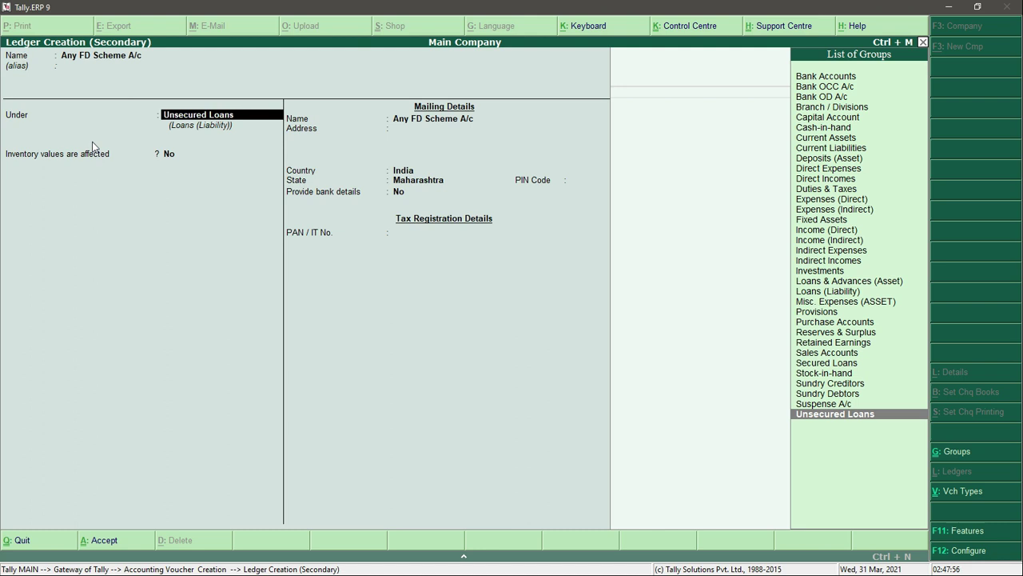
pyautogui.write('De')
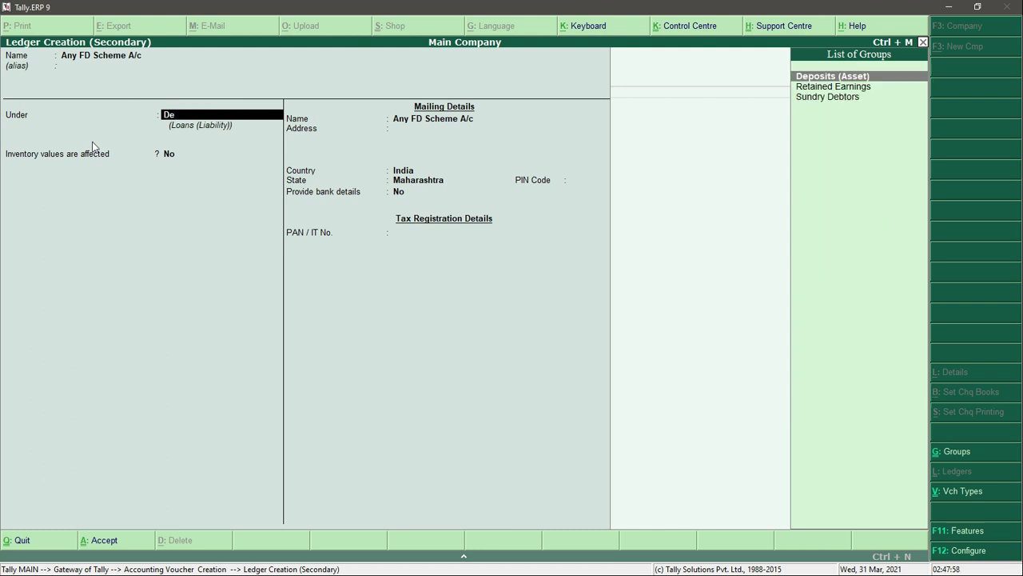
pyautogui.press('Return')
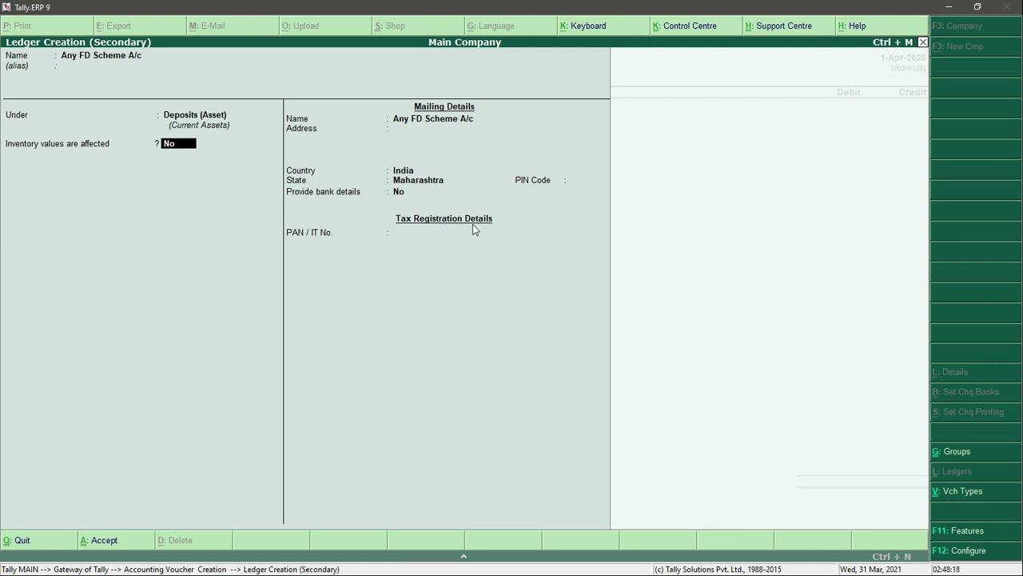
pyautogui.hotkey('ctrl', 'a')
pyautogui.press('Return')
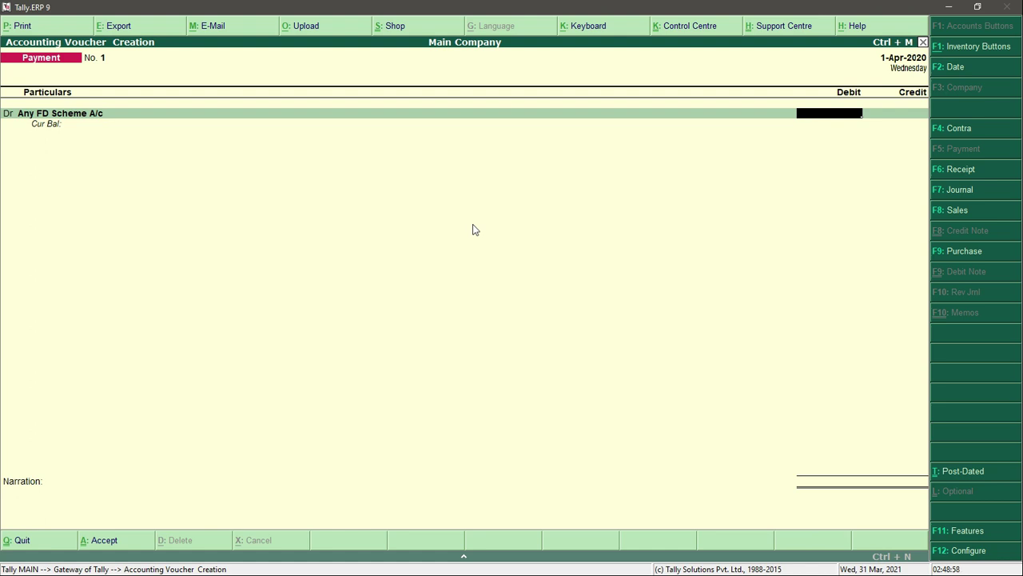
# Step: Debit Any FD Scheme A/c with 50,000, credit Cash for the same amount and save the payment voucher without narration
pyautogui.write('50000')
pyautogui.press('Return')
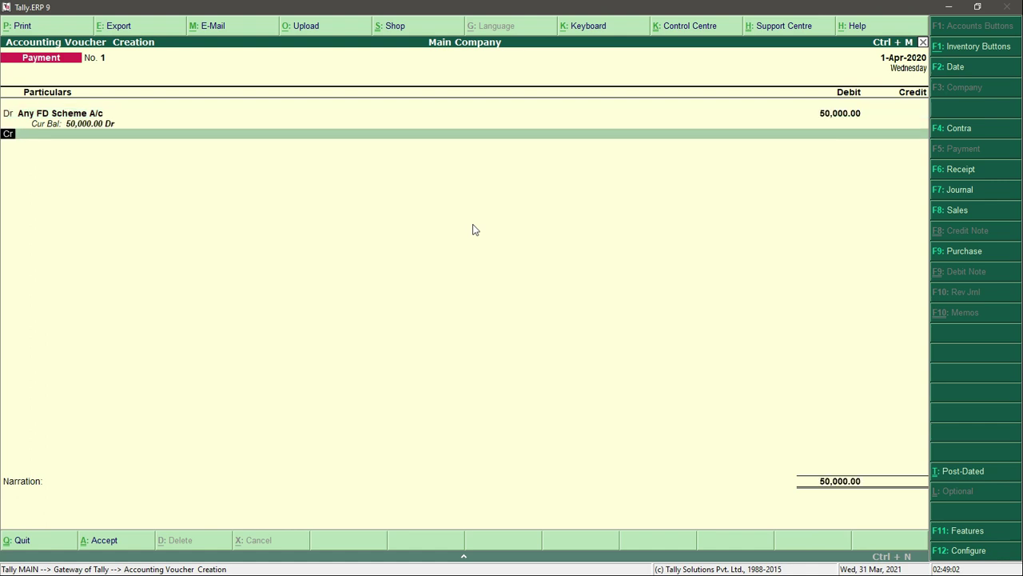
pyautogui.press('Return')
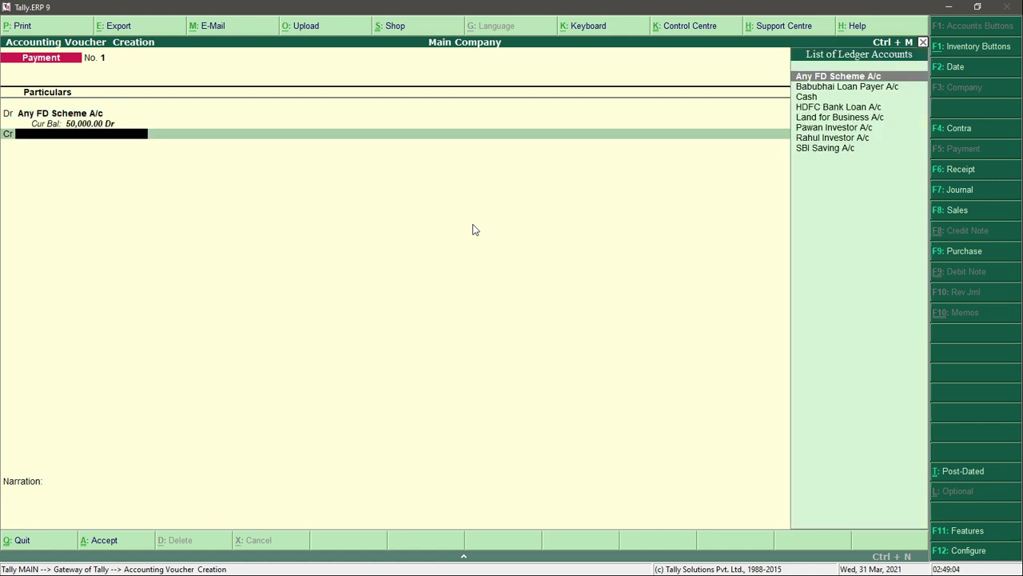
pyautogui.press('Down')
pyautogui.press('Down')
pyautogui.press('Return')
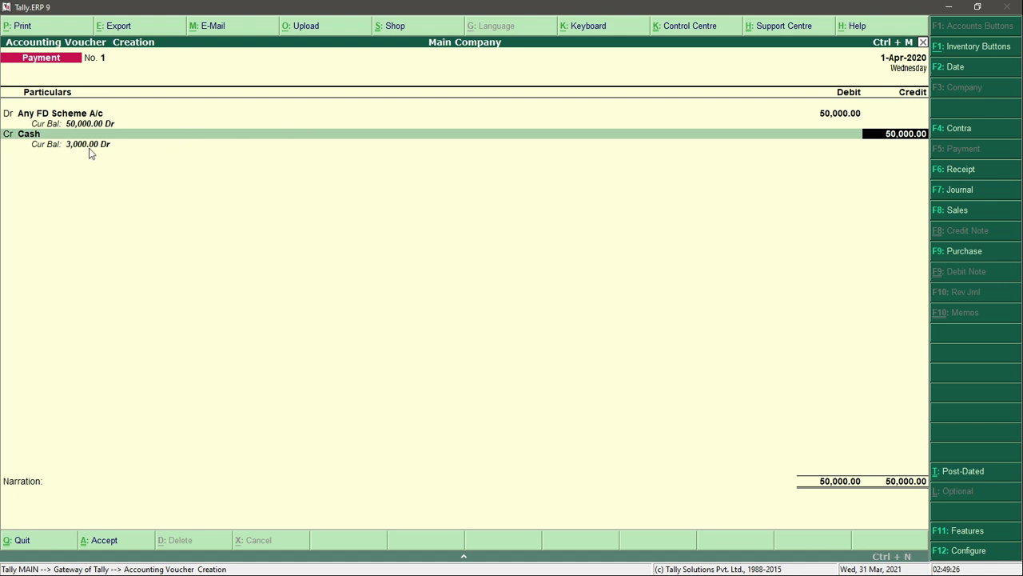
pyautogui.press('Return')
pyautogui.press('Return')
pyautogui.press('Return')
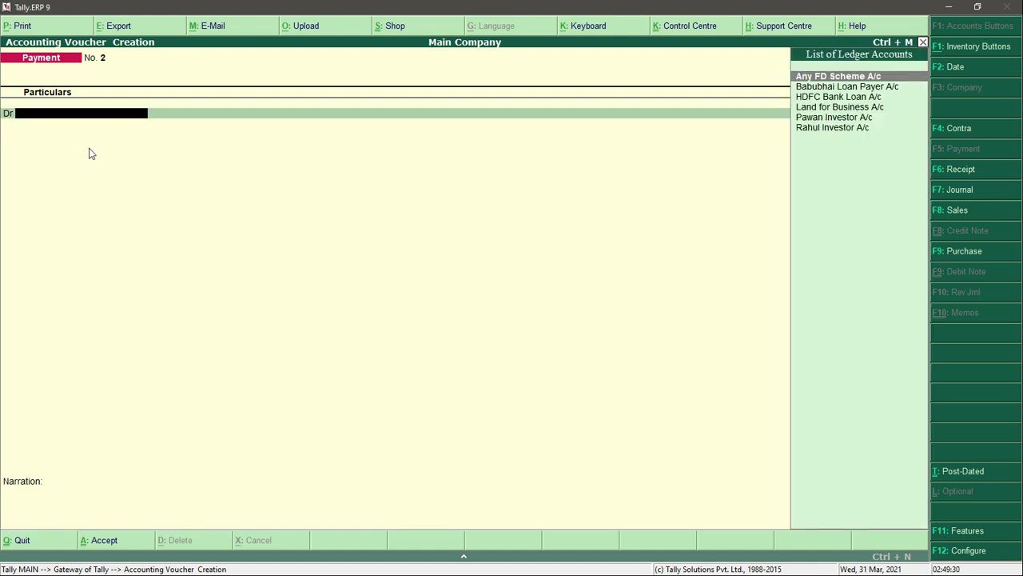
# Step: Switch to the transaction list in Word and review transaction 5, the truck purchase for business use by cash
pyautogui.press('super')
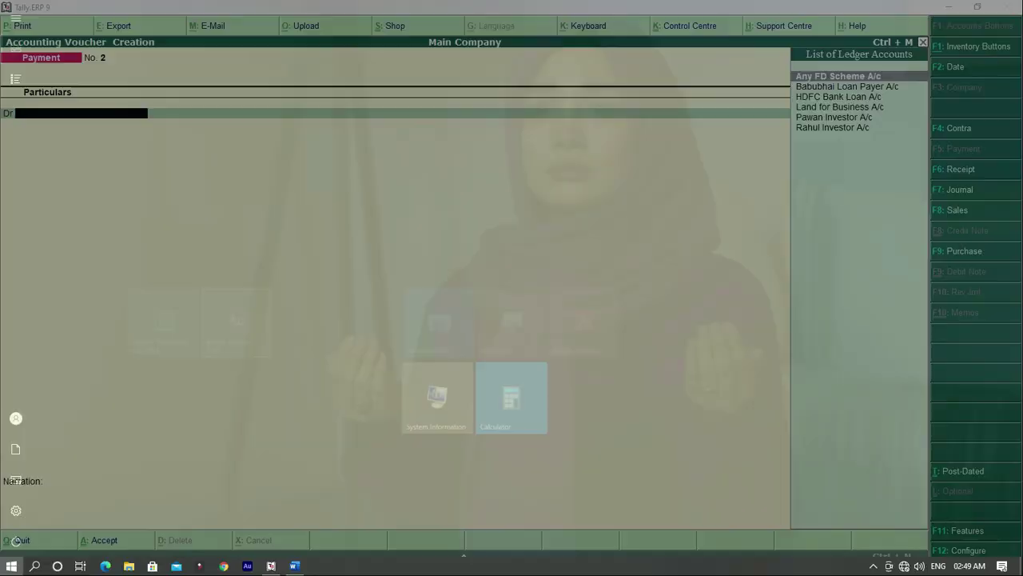
pyautogui.press('super')
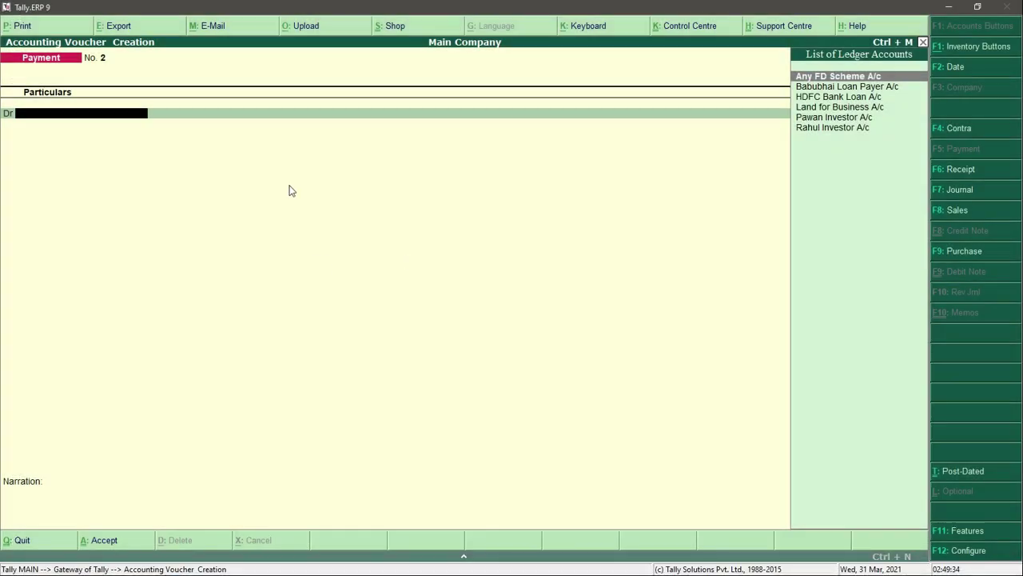
pyautogui.press('super')
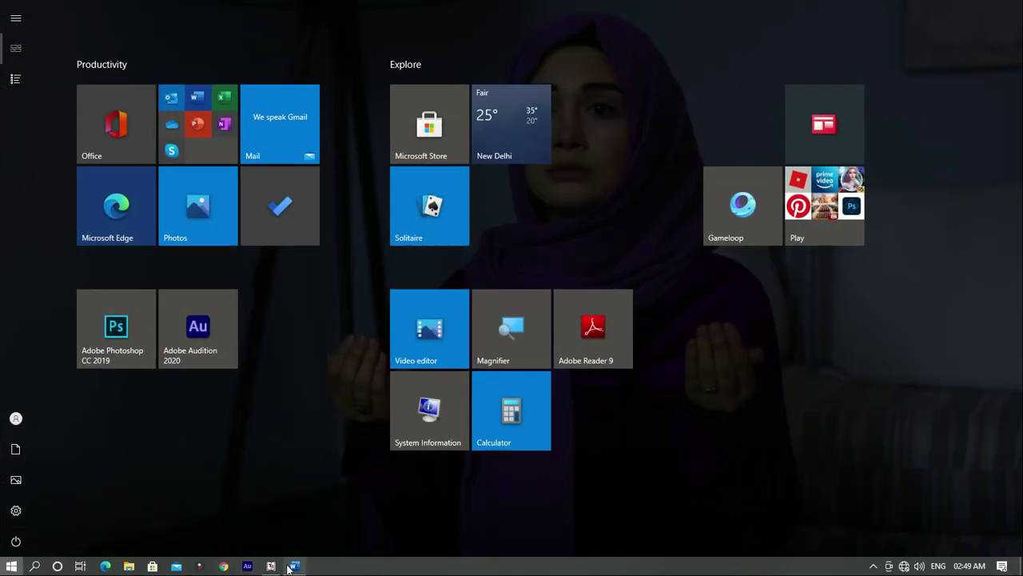
pyautogui.click(289, 566)
pyautogui.click(280, 190)
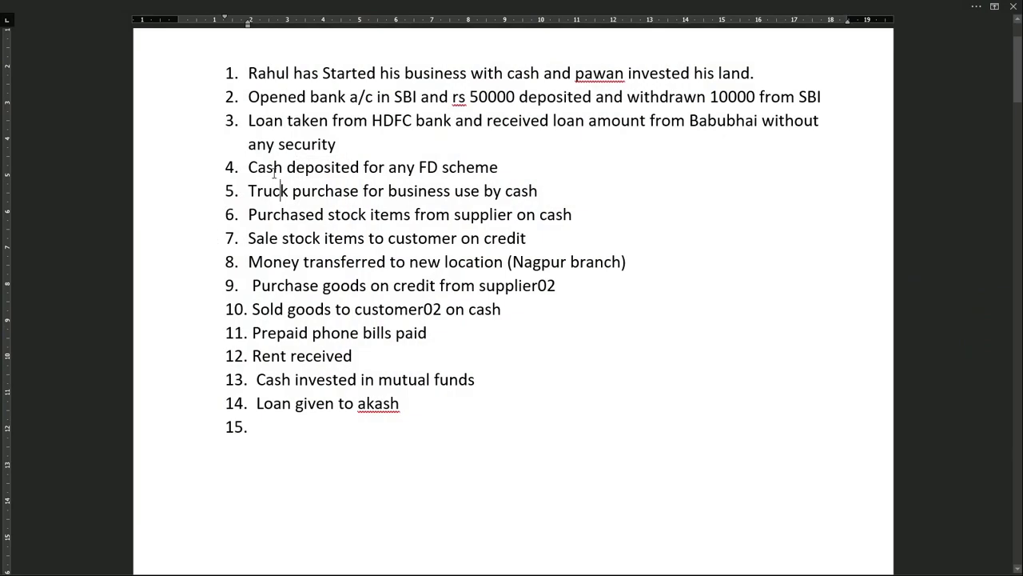
pyautogui.moveTo(257, 192); pyautogui.dragTo(499, 192)
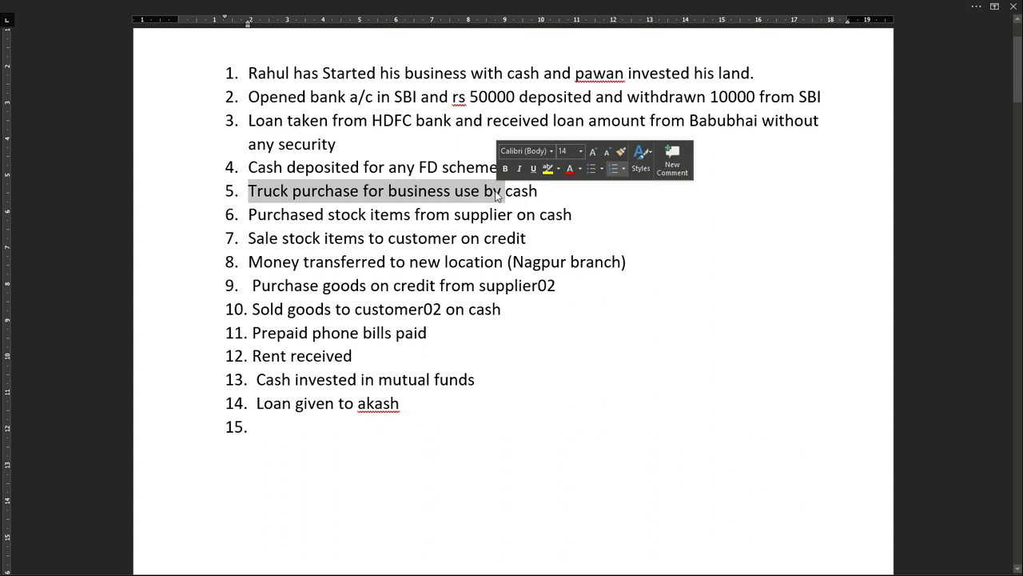
# Step: Change "purchase" to "purchased" in transaction 5 of the list and review the wording of the truck purchase by cash
pyautogui.click(528, 192)
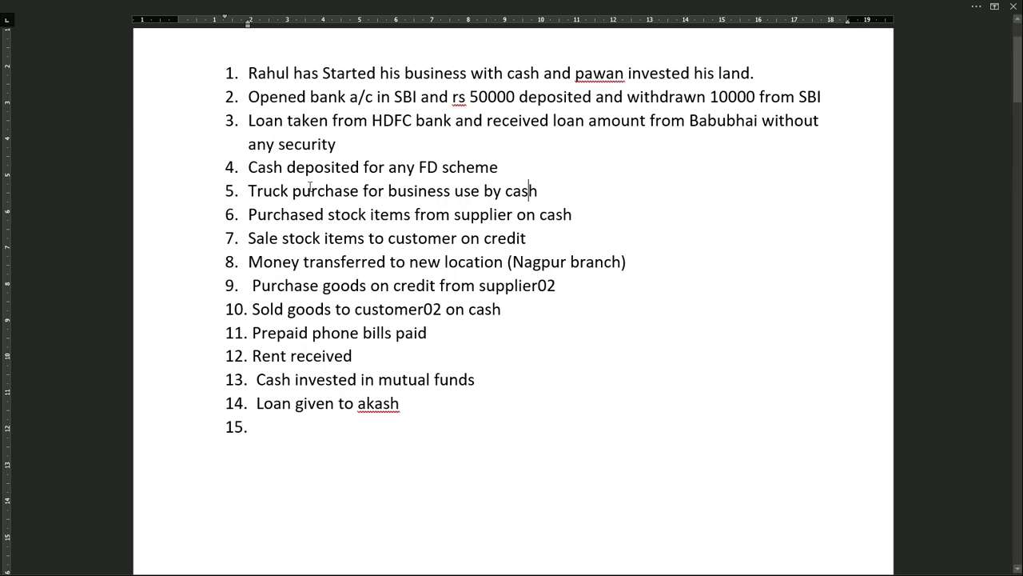
pyautogui.moveTo(249, 190); pyautogui.dragTo(530, 192)
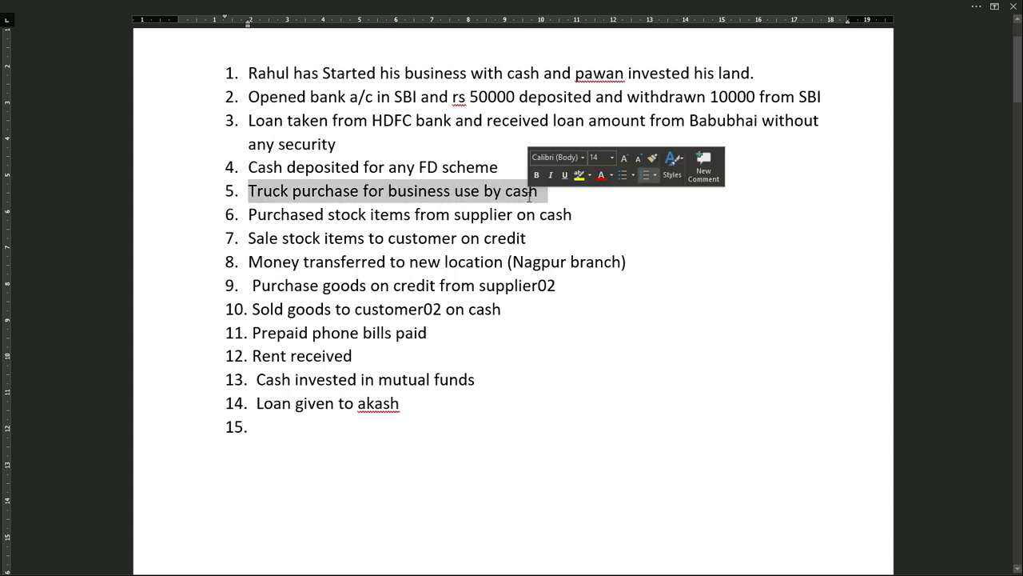
pyautogui.click(359, 200)
pyautogui.write('d')
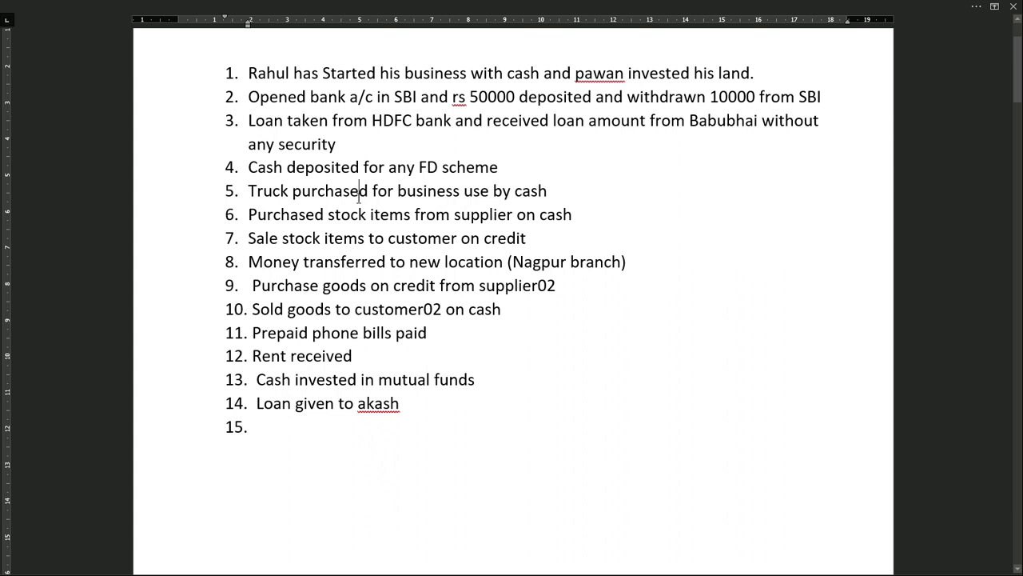
pyautogui.moveTo(427, 192); pyautogui.dragTo(480, 197)
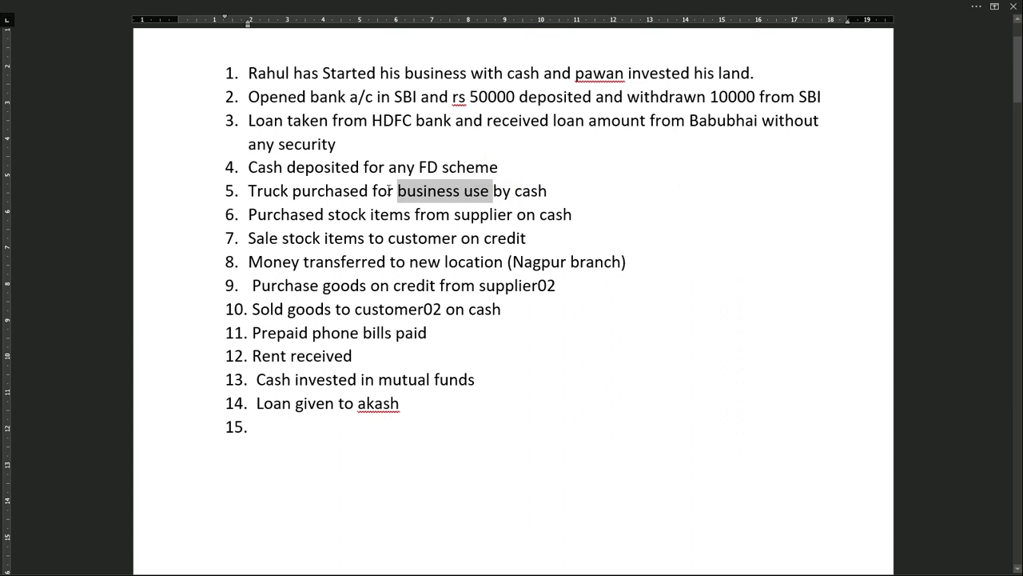
pyautogui.moveTo(279, 190); pyautogui.dragTo(360, 205)
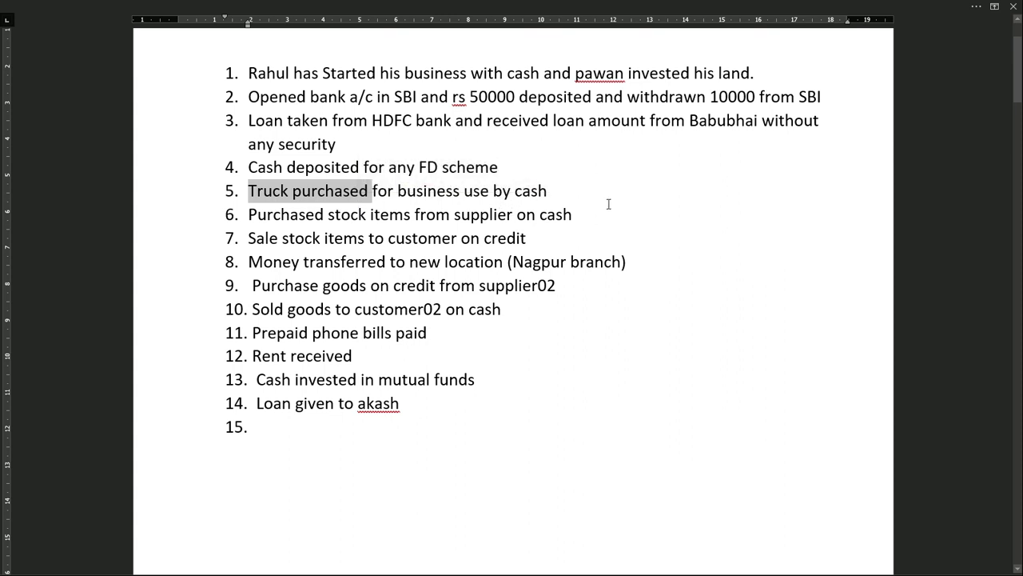
pyautogui.moveTo(495, 189); pyautogui.dragTo(554, 201)
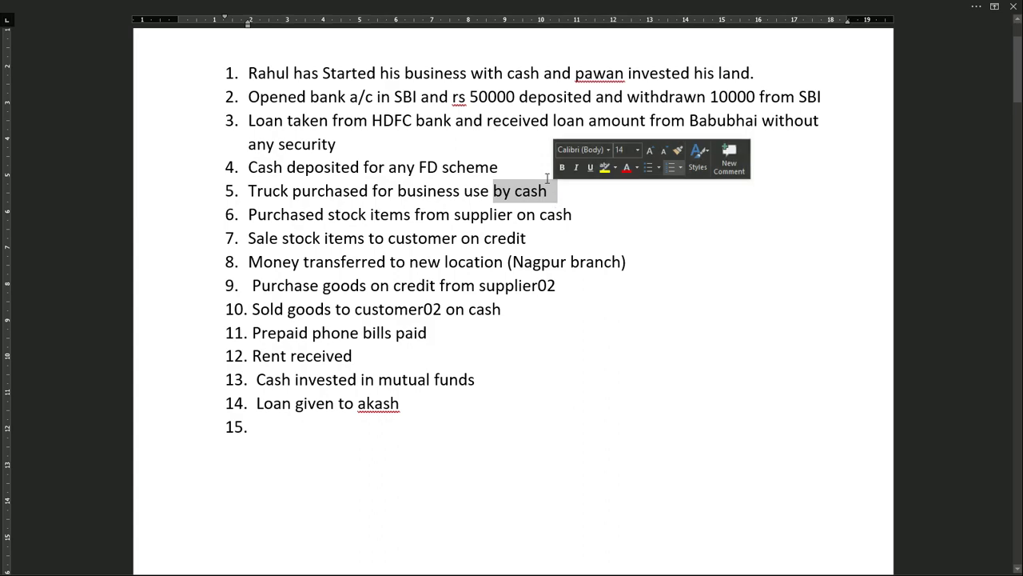
# Step: Switch to Tally.ERP 9 and, from the payment voucher's debit entry, start a new ledger named "Truck Purchased A/c" without an alias
pyautogui.press('super')
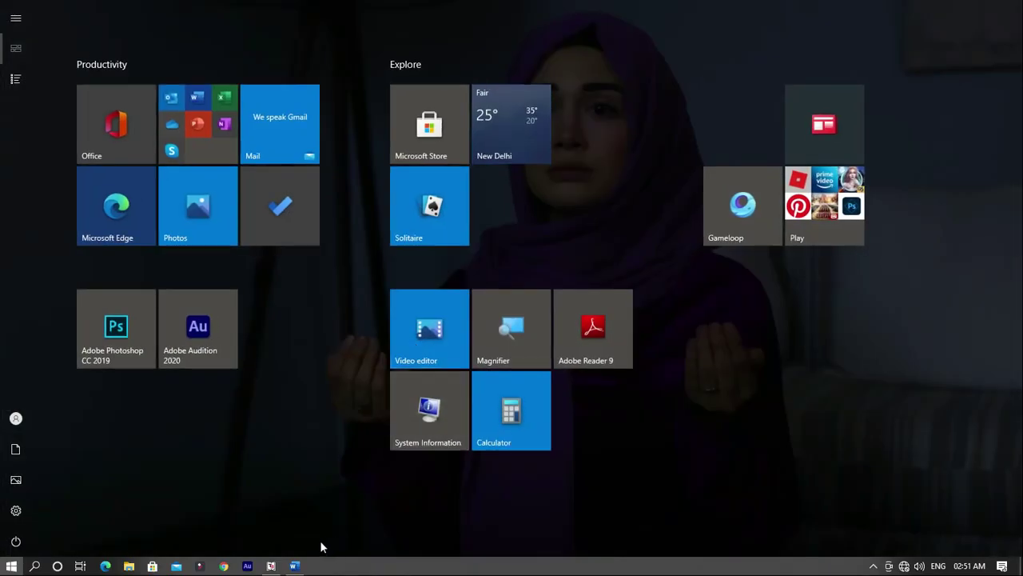
pyautogui.click(272, 566)
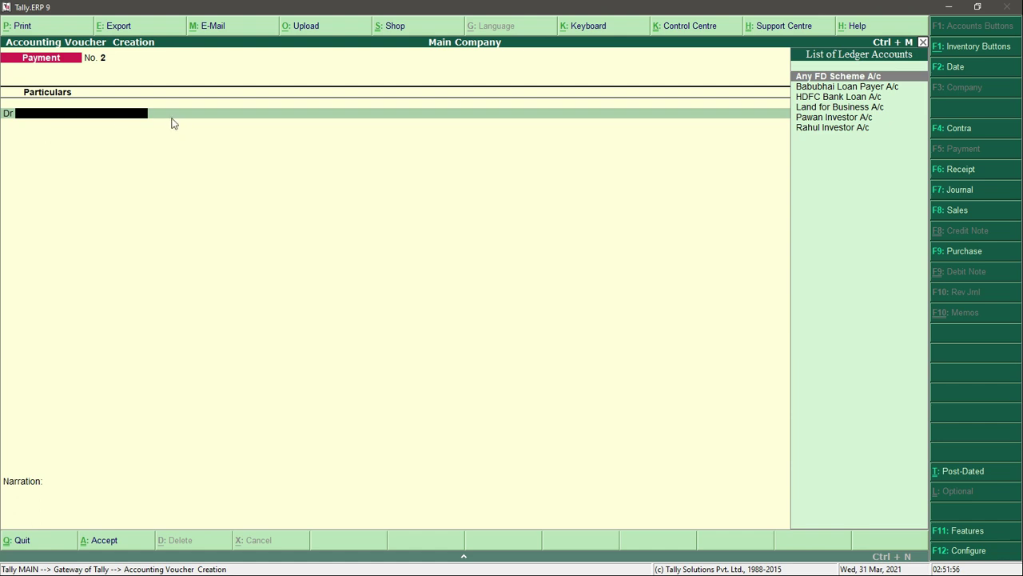
pyautogui.hotkey('alt', 'c')
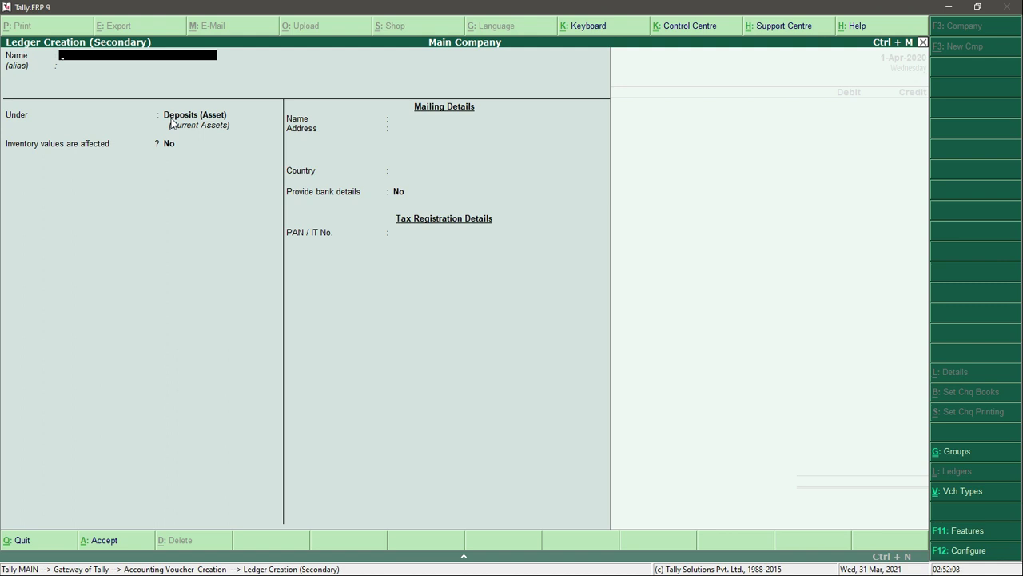
pyautogui.write('Truck Purchased A/c')
pyautogui.press('Return')
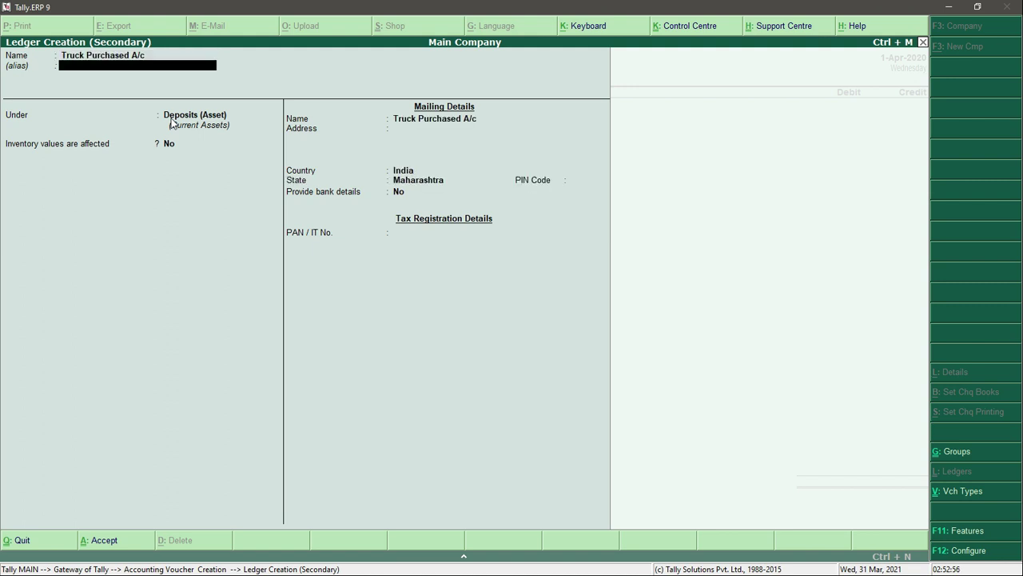
pyautogui.press('Return')
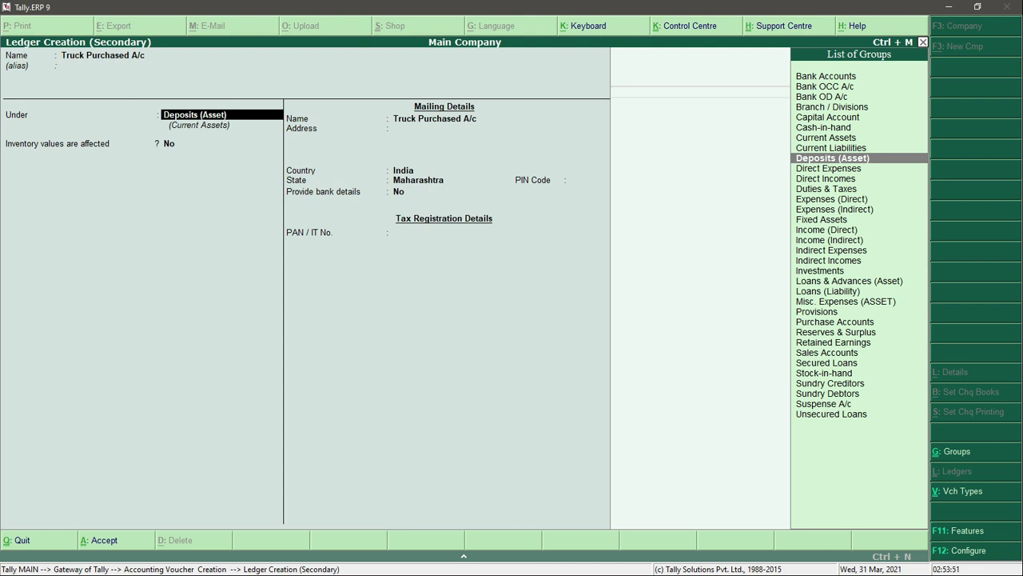
# Step: Place the Truck Purchased A/c ledger under Fixed Assets and save it as the voucher's debit ledger
pyautogui.press('Down')
pyautogui.press('Down')
pyautogui.press('Down')
pyautogui.press('Down')
pyautogui.press('Down')
pyautogui.press('Down')
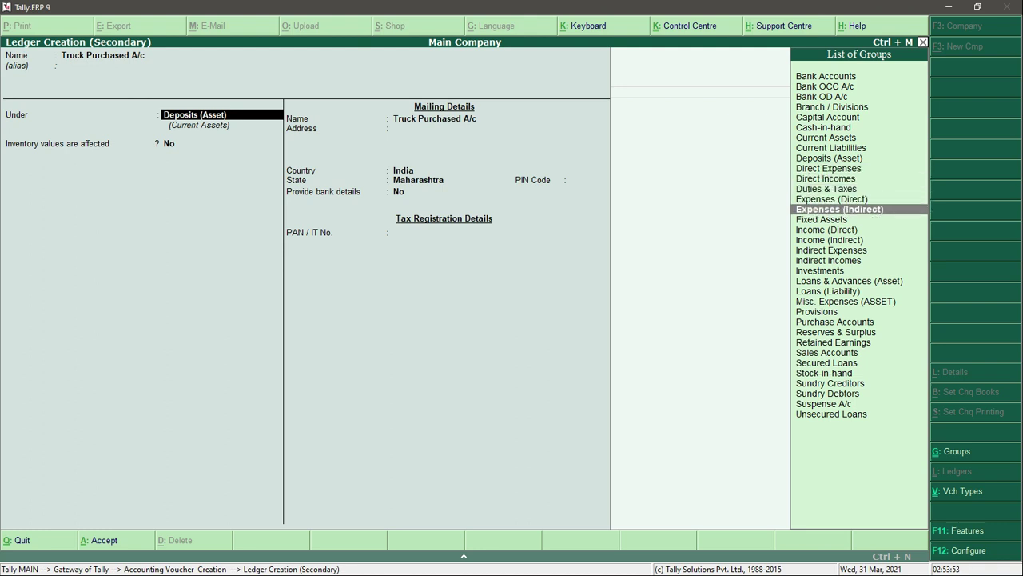
pyautogui.press('Return')
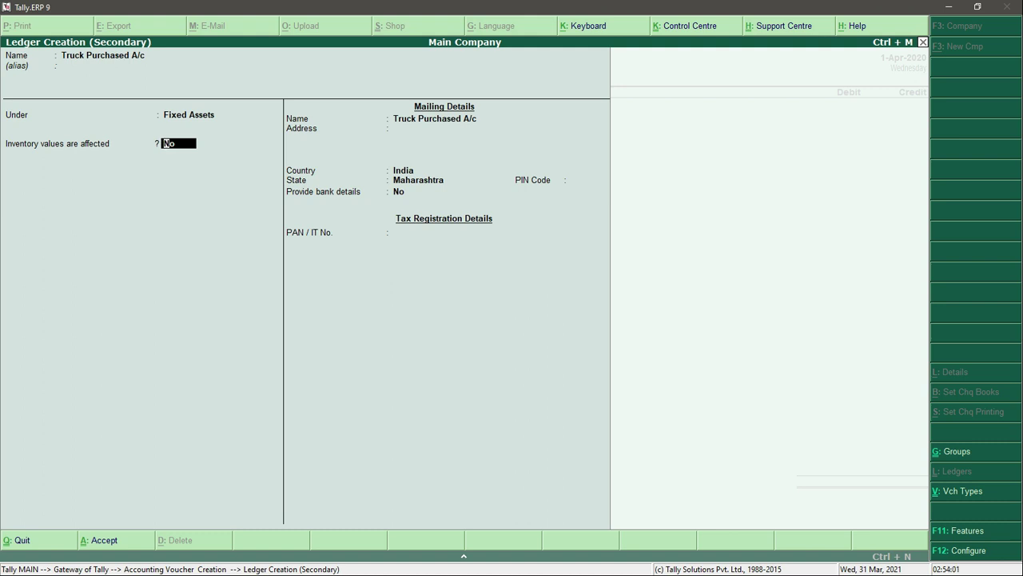
pyautogui.hotkey('ctrl', 'a')
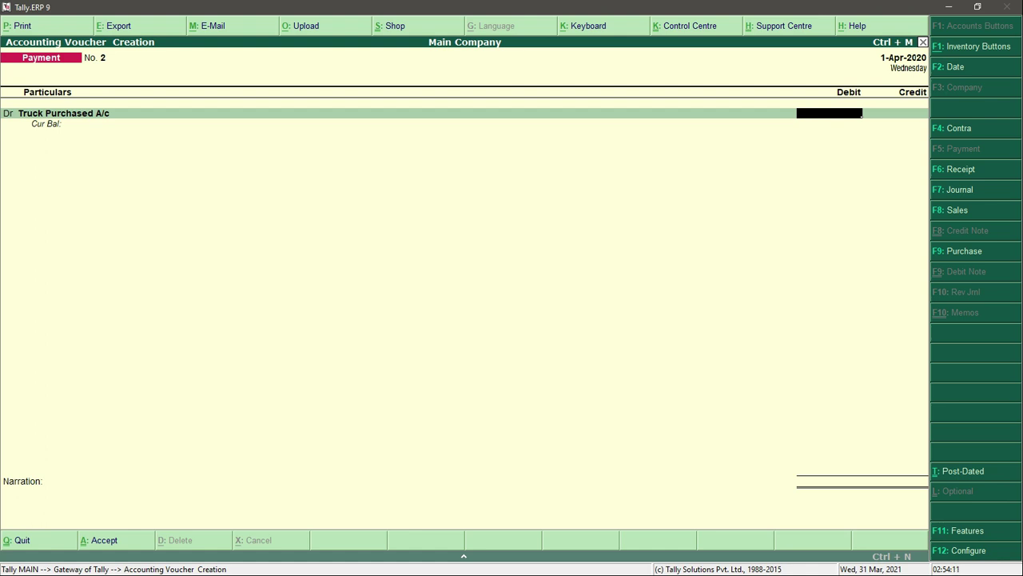
# Step: Debit Truck Purchased A/c with 10,000 and choose Cash as the credit ledger
pyautogui.write('10000')
pyautogui.press('Return')
pyautogui.press('Return')
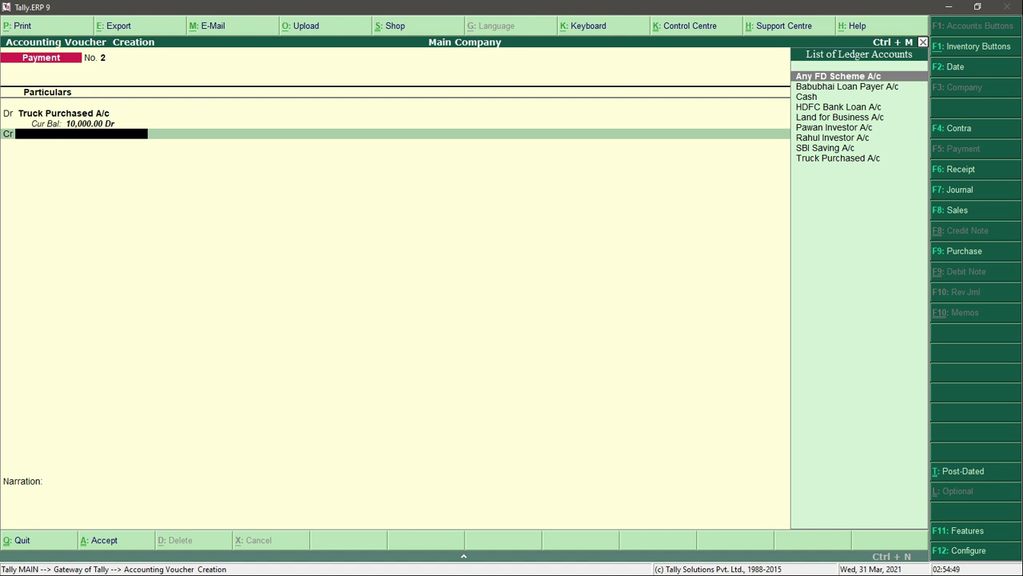
pyautogui.press('Down')
pyautogui.press('Down')
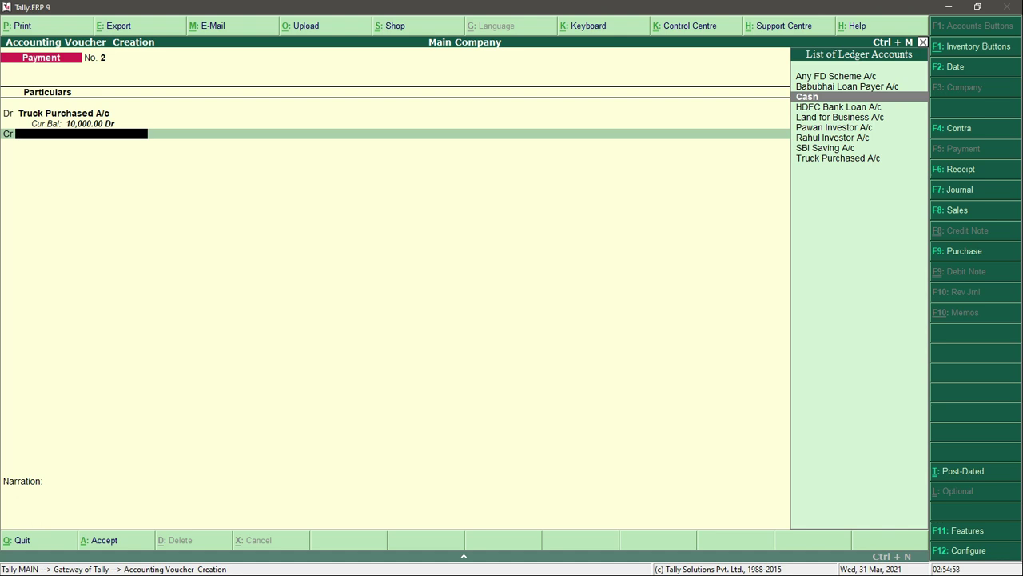
pyautogui.press('Return')
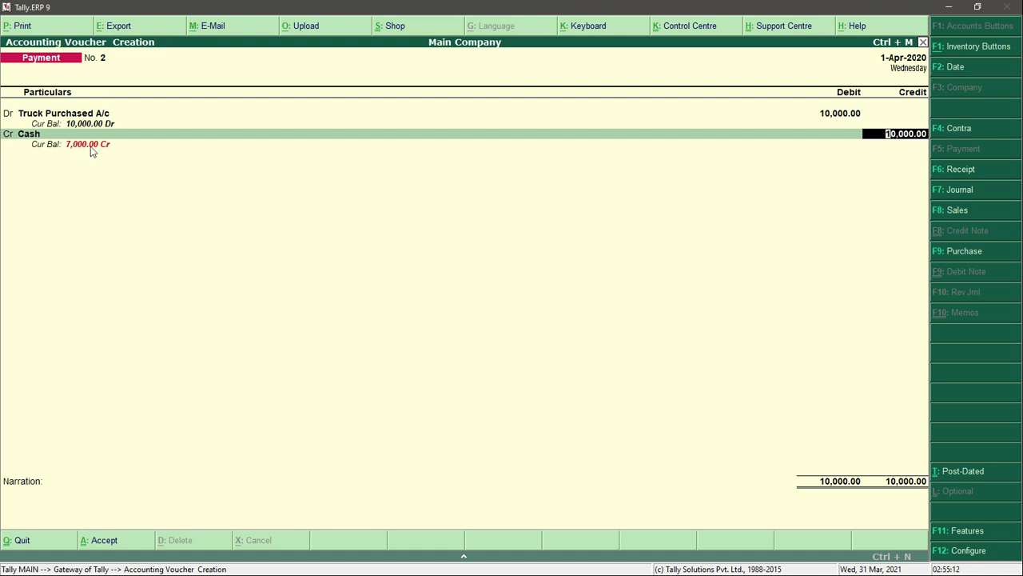
# Step: Replace Cash with SBI Saving A/c as the credit ledger for 10,000 and accept its bank allocation by cheque
pyautogui.click(46, 140)
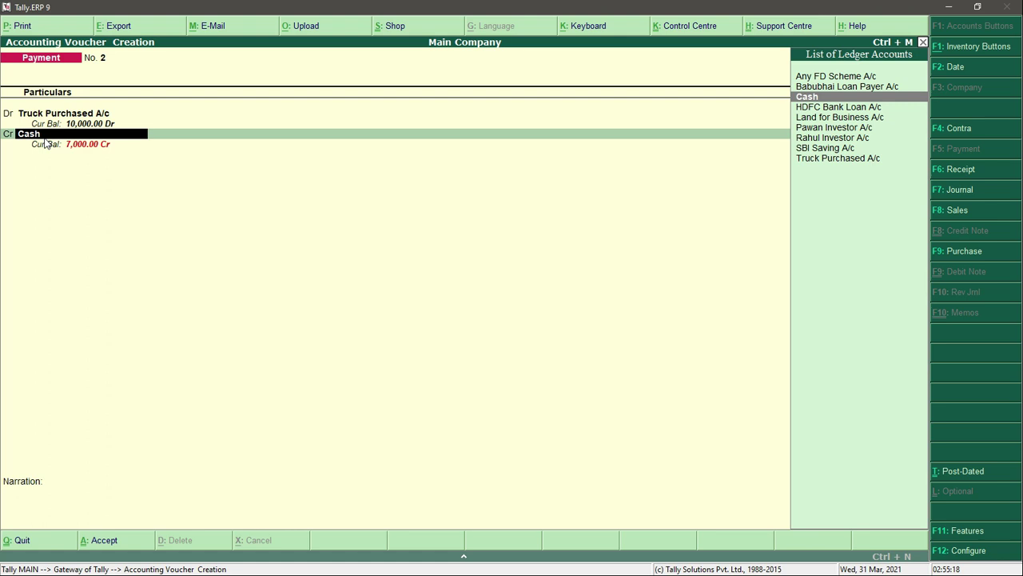
pyautogui.press('Down')
pyautogui.press('Down')
pyautogui.press('Down')
pyautogui.press('Down')
pyautogui.press('Down')
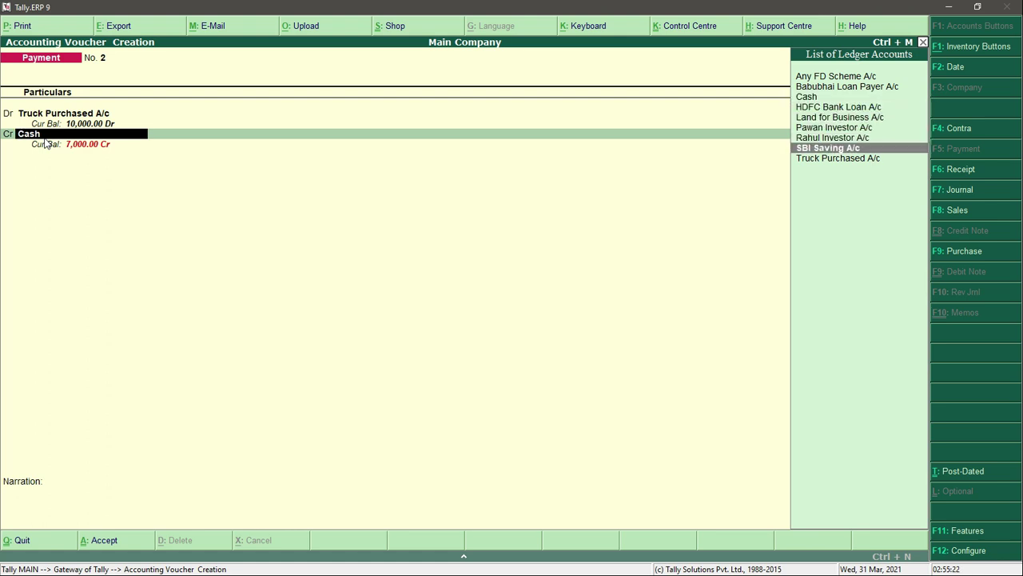
pyautogui.press('Return')
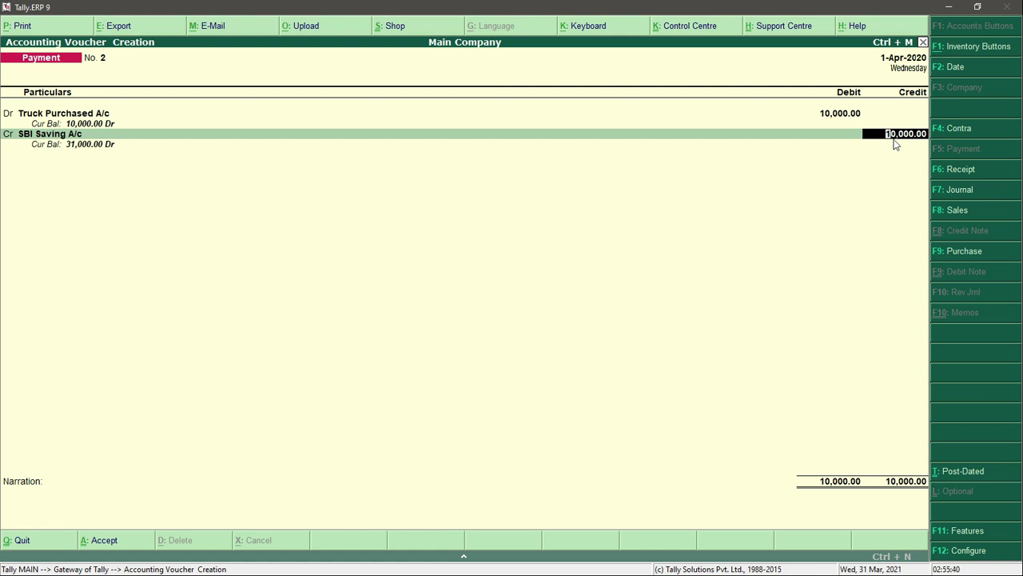
pyautogui.press('Return')
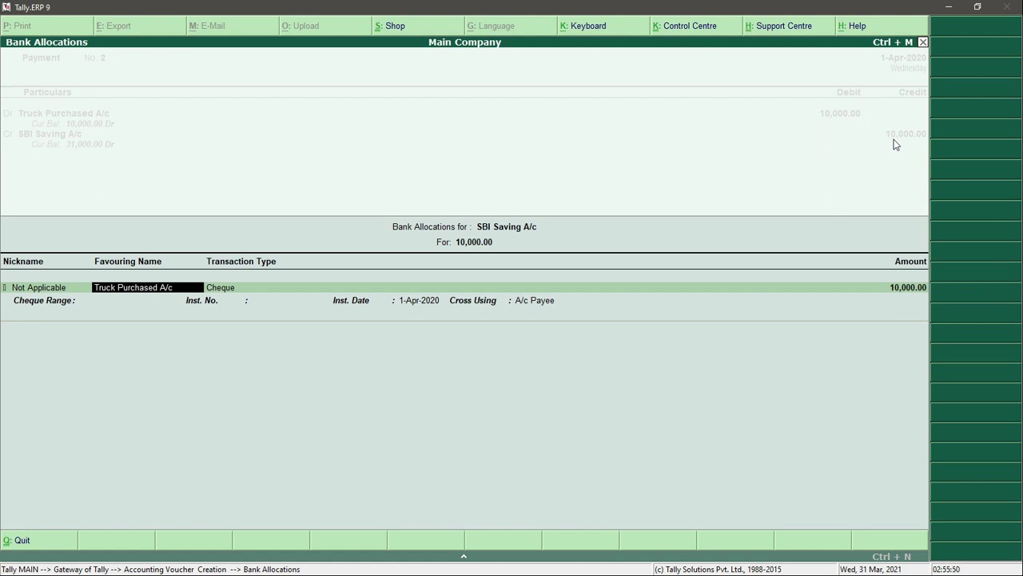
pyautogui.hotkey('ctrl', 'a')
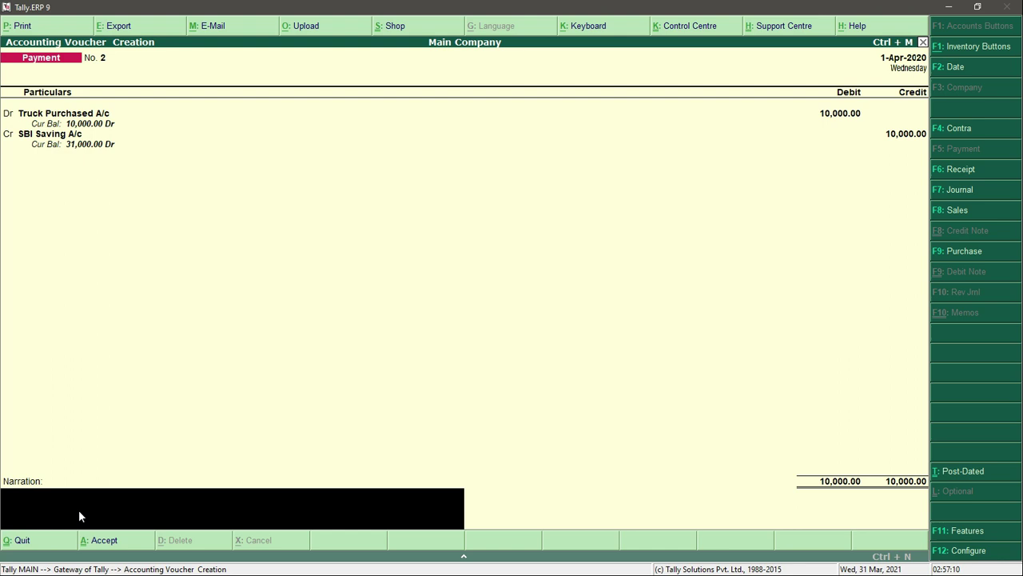
# Step: Enter the narration "anything" and save the truck payment voucher
pyautogui.write('anything')
pyautogui.press('Return')
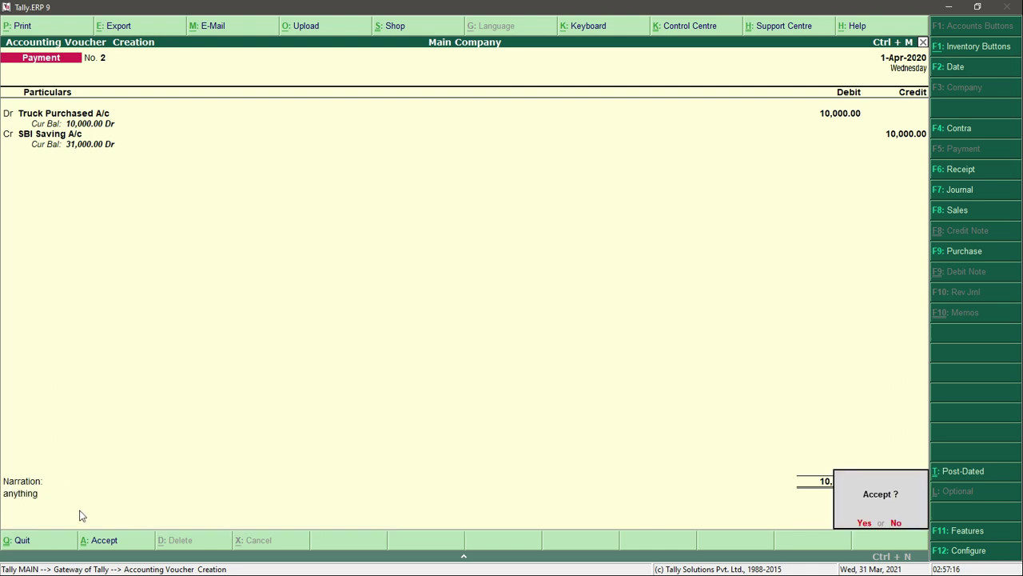
pyautogui.press('Return')
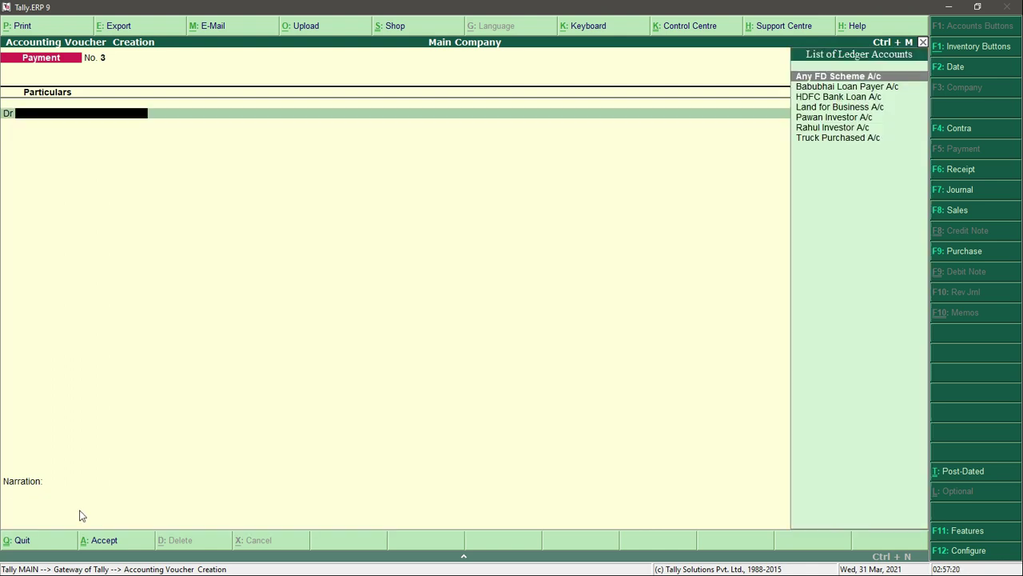
# Step: Switch to the transaction list in Word and review transaction 6, the stock items purchased from a supplier on cash
pyautogui.press('super')
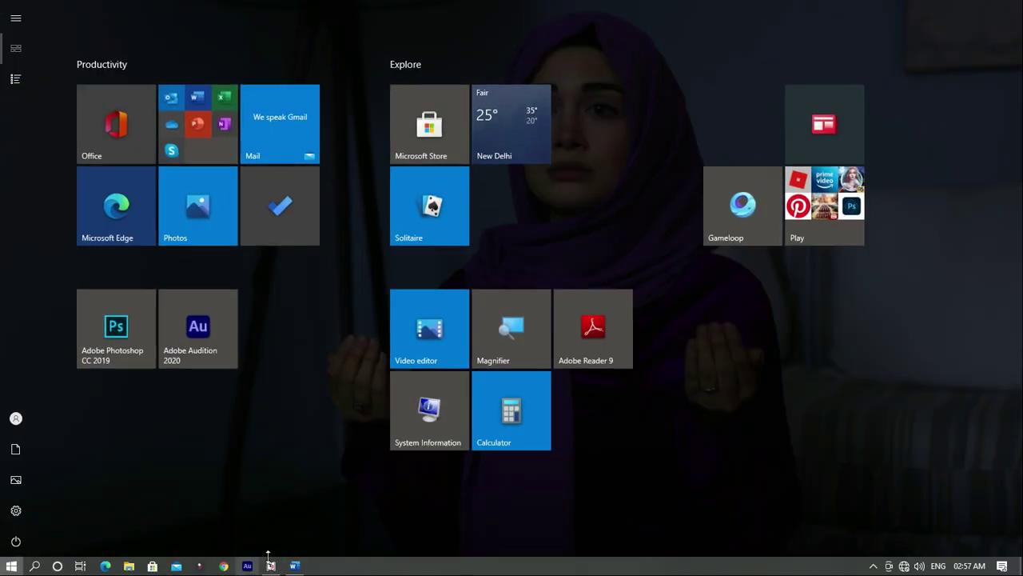
pyautogui.click(290, 552)
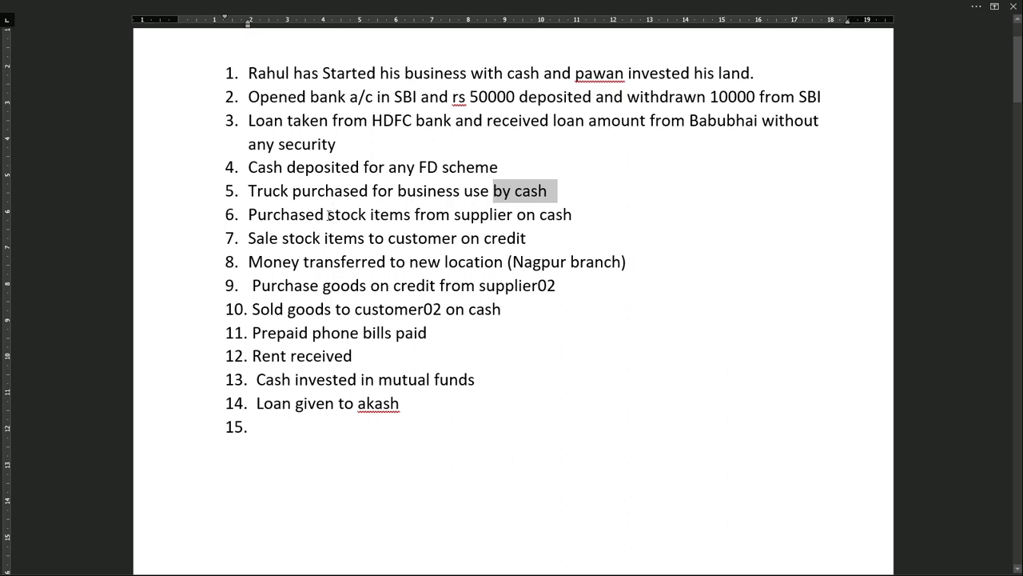
pyautogui.moveTo(302, 210); pyautogui.dragTo(530, 225)
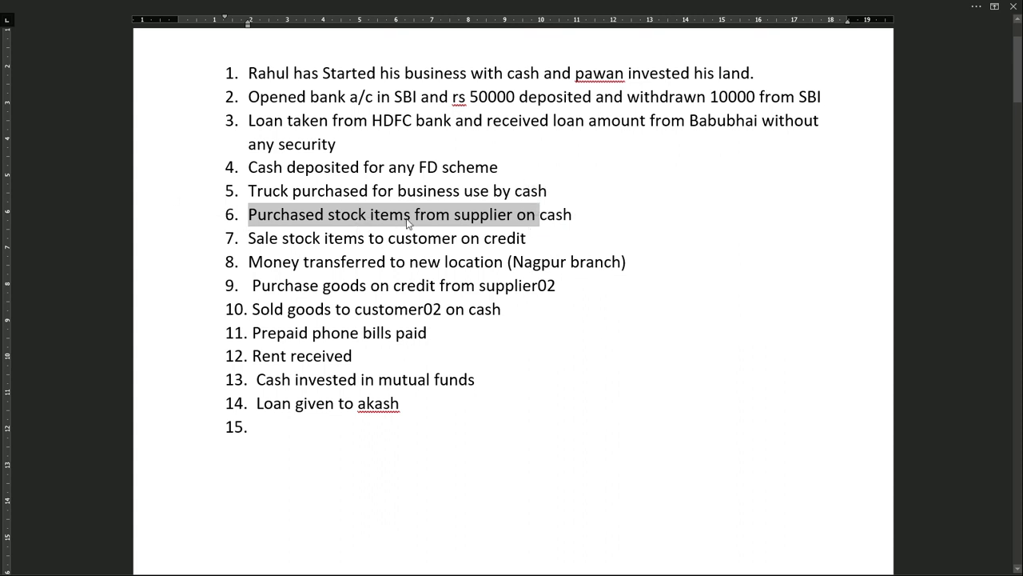
pyautogui.click(493, 229)
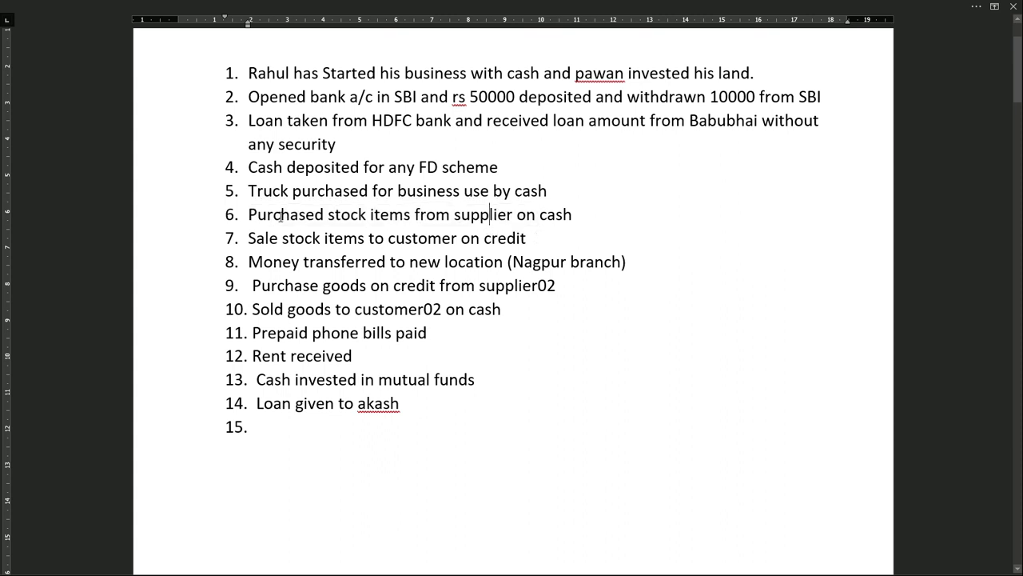
pyautogui.moveTo(287, 214); pyautogui.dragTo(367, 215)
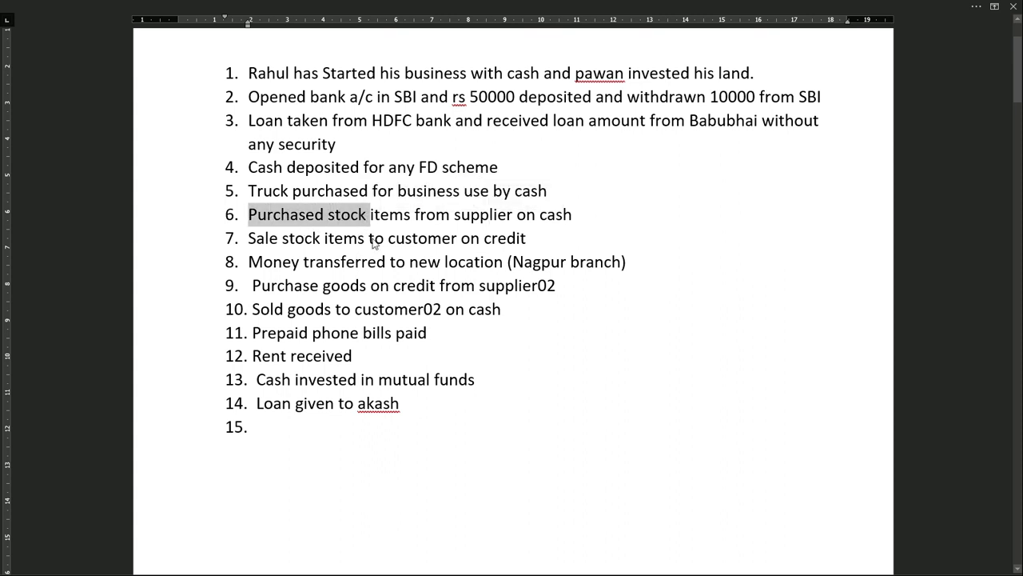
pyautogui.click(359, 214)
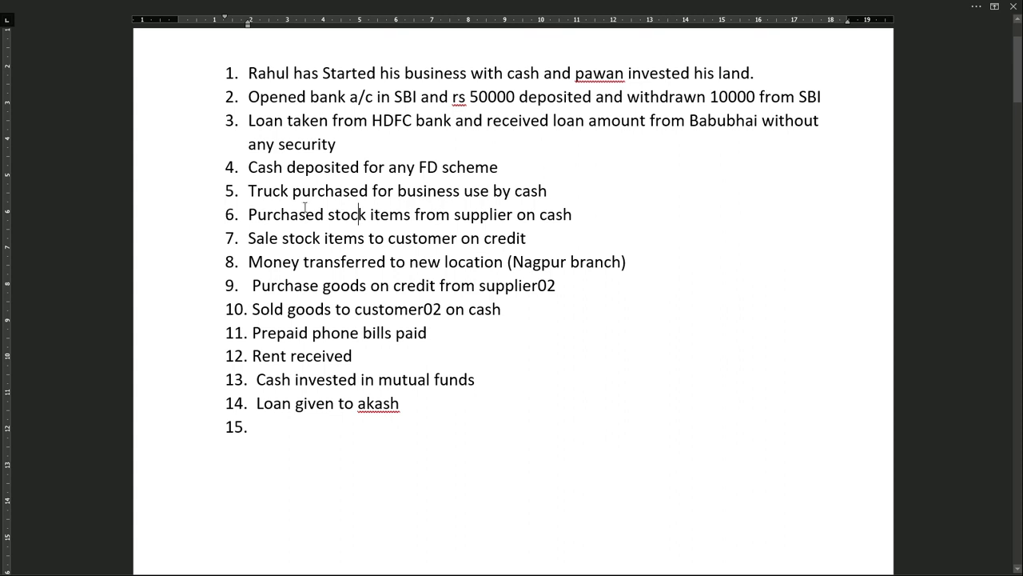
pyautogui.moveTo(289, 214); pyautogui.dragTo(314, 213)
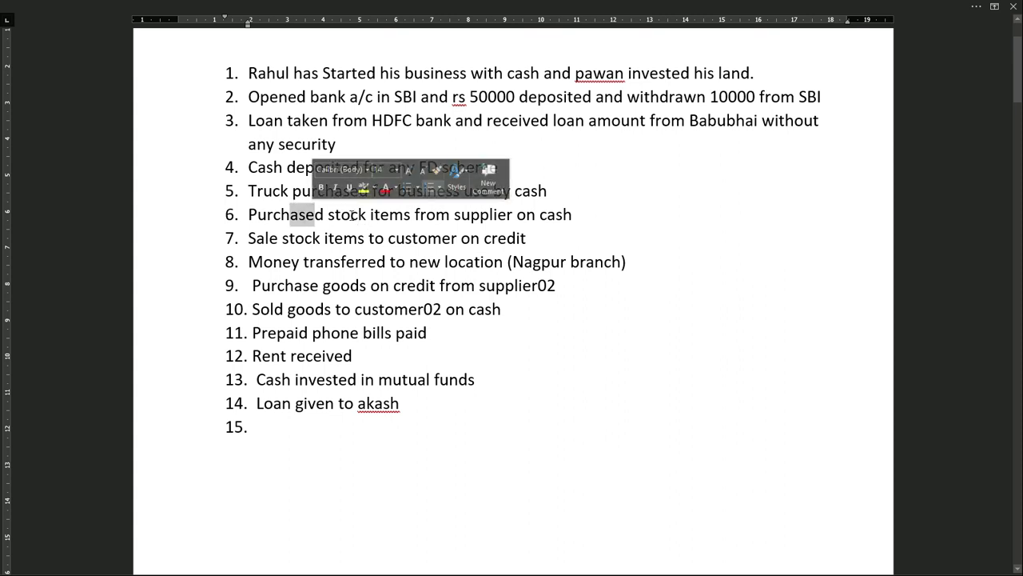
pyautogui.moveTo(351, 214); pyautogui.dragTo(410, 215)
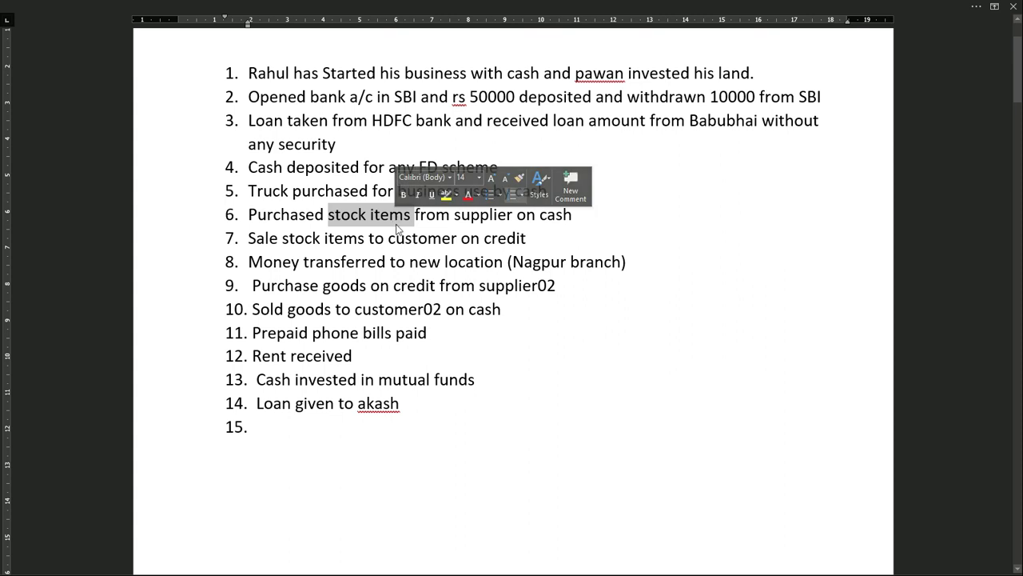
# Step: Add the words "goods purchase" at the end of transaction 6 and highlight them for review
pyautogui.click(678, 216)
pyautogui.write('goods')
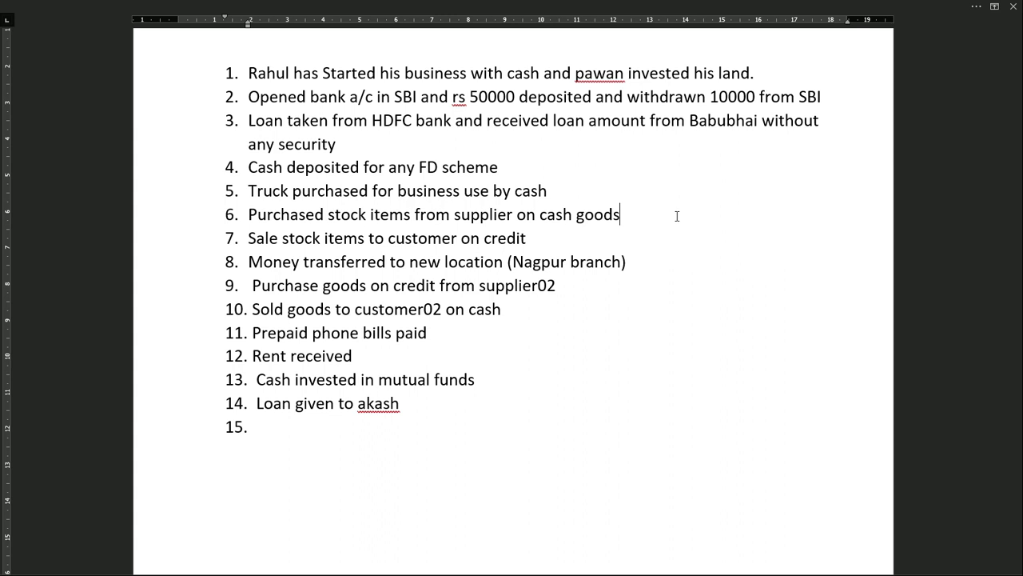
pyautogui.write(' purchase')
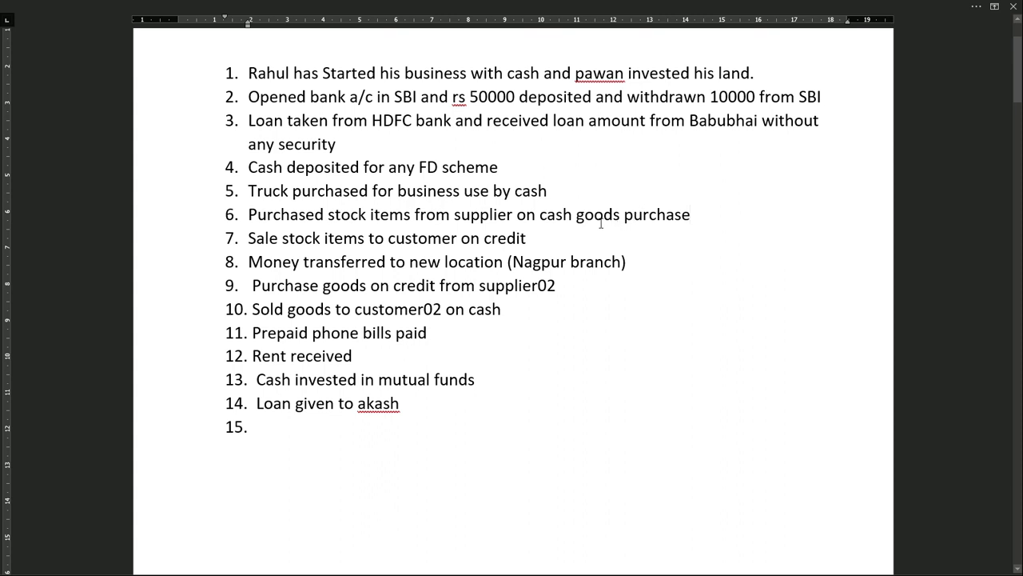
pyautogui.moveTo(586, 214); pyautogui.dragTo(685, 216)
pyautogui.click(656, 215)
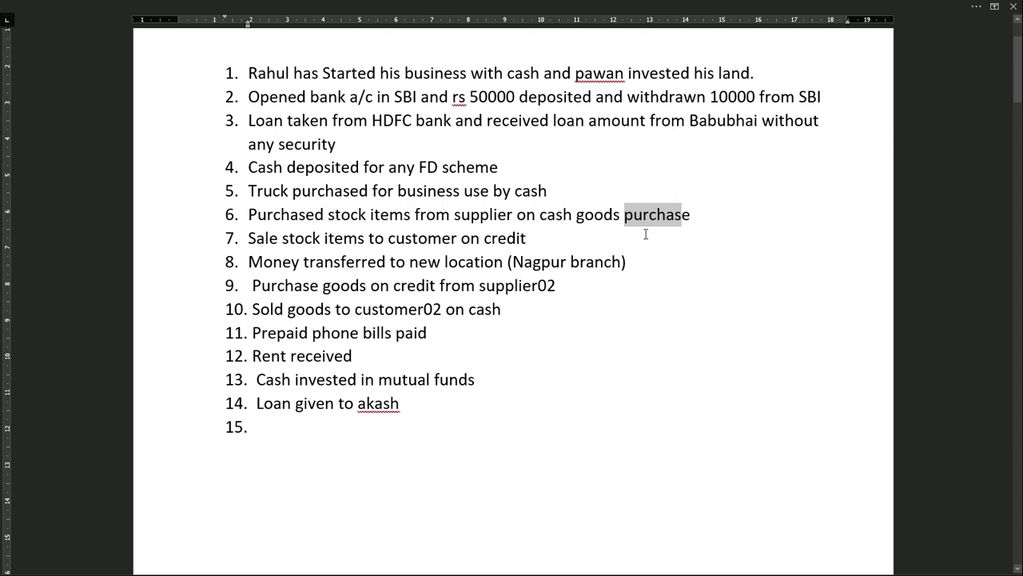
# Step: Highlight "Purchased stock items" and the word "cash" in transaction 6 for review
pyautogui.moveTo(320, 216); pyautogui.dragTo(395, 218)
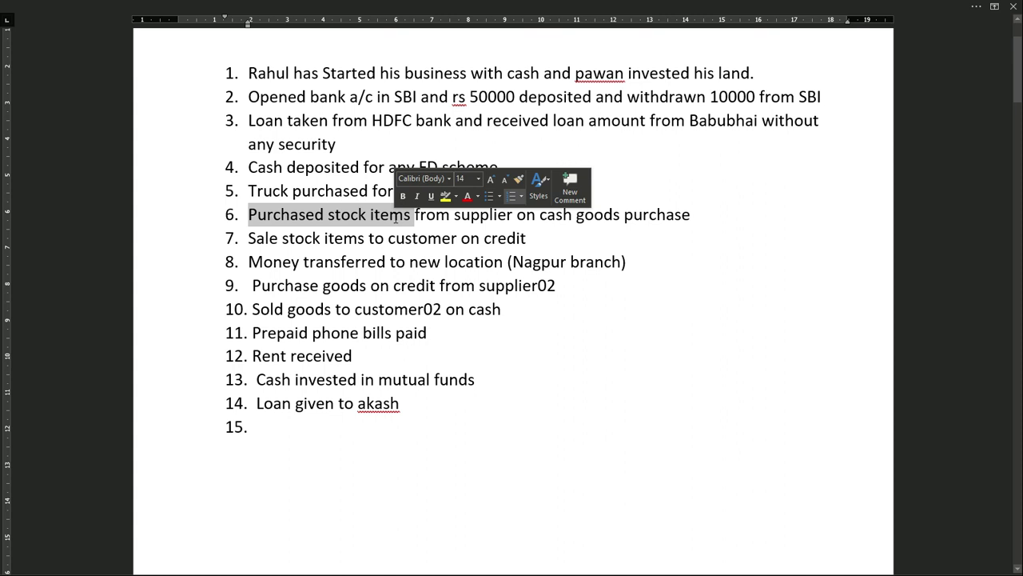
pyautogui.moveTo(488, 217); pyautogui.dragTo(563, 221)
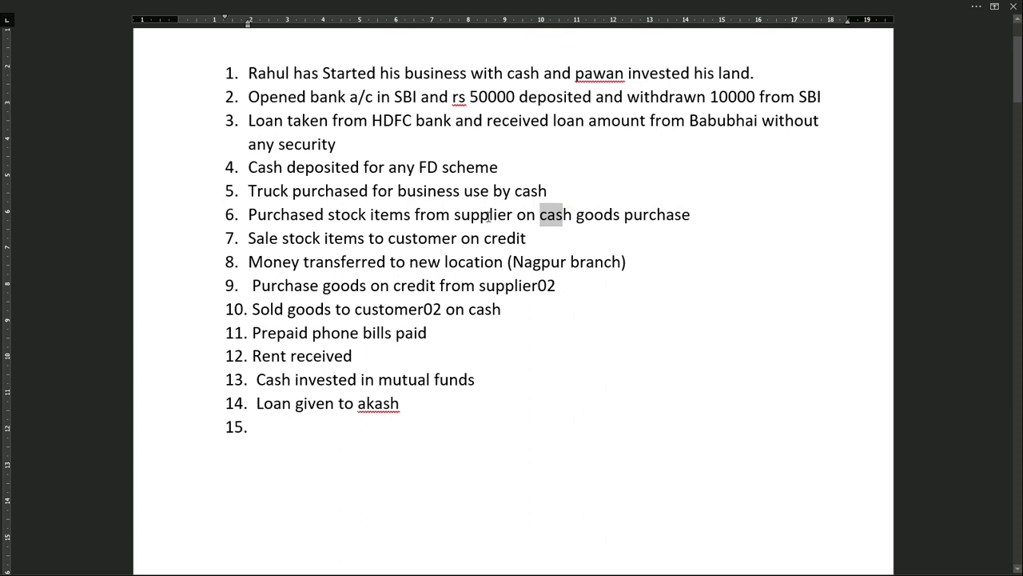
# Step: Switch back to Tally.ERP 9 and start a purchase voucher
pyautogui.press('super')
pyautogui.click(272, 567)
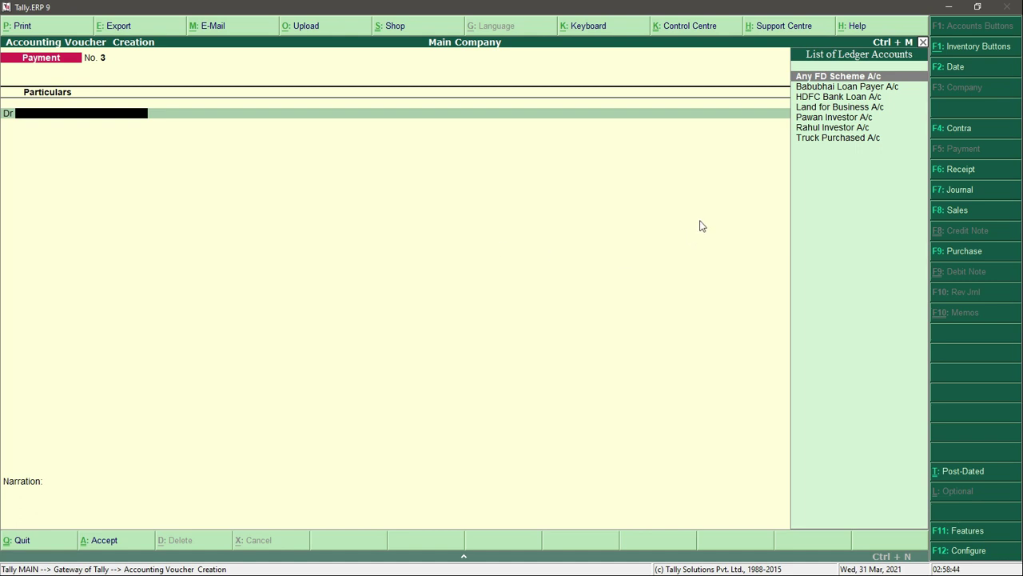
pyautogui.click(961, 253)
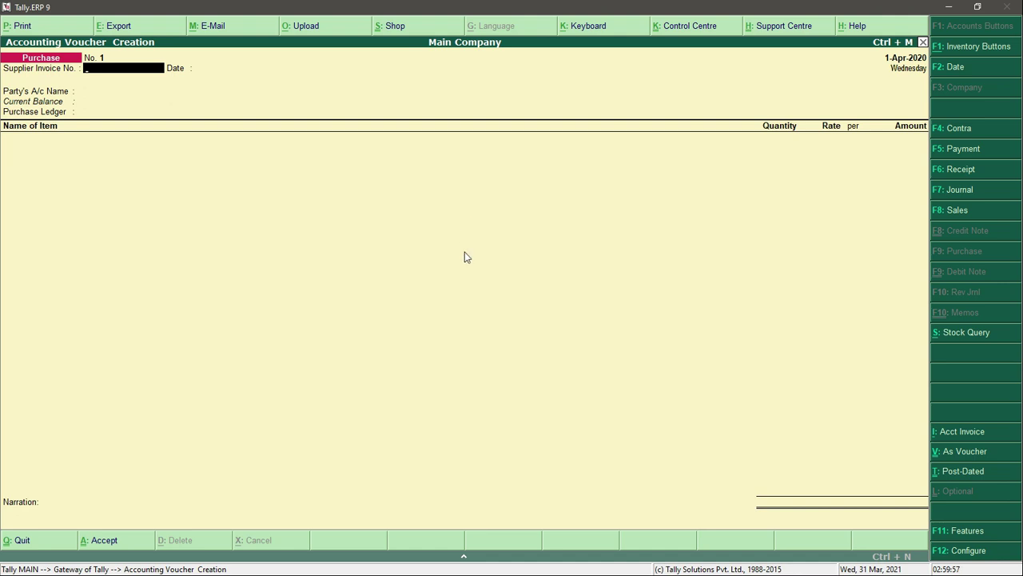
# Step: Leave the supplier invoice details blank, set the party account to Cash, and return to the purchase ledger field
pyautogui.press('Return')
pyautogui.press('Return')
pyautogui.press('Return')
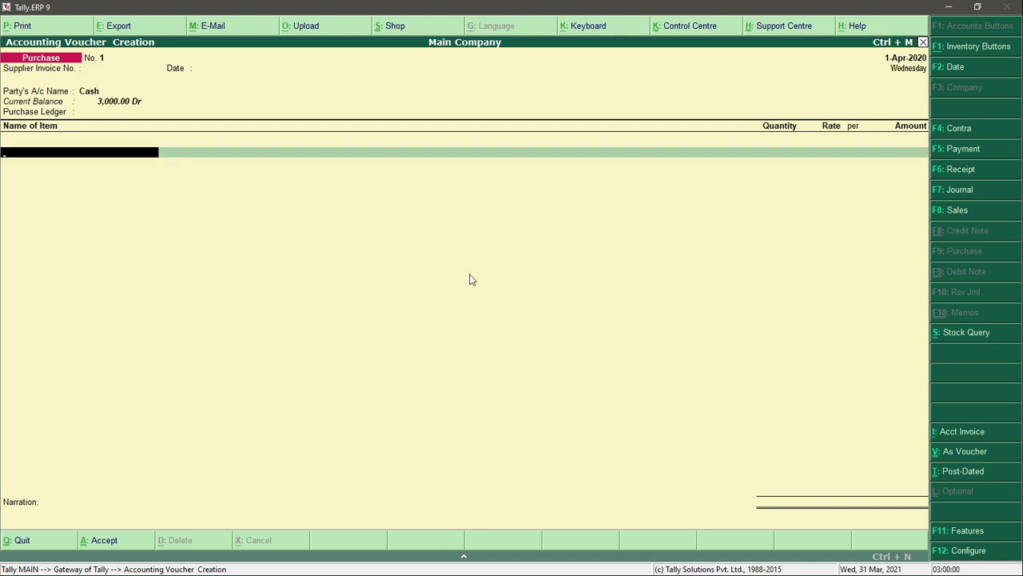
pyautogui.press('BackSpace')
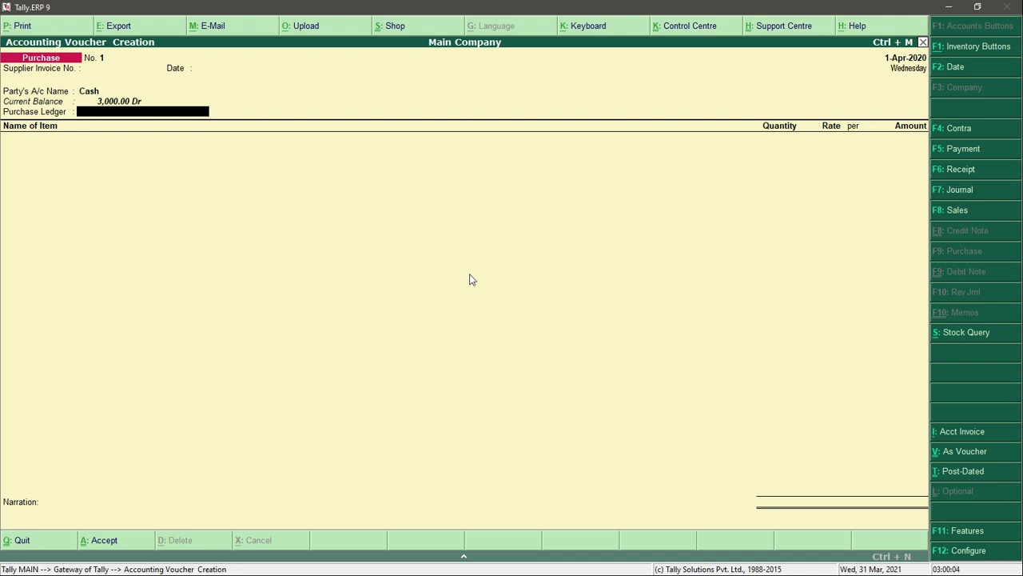
# Step: Toggle the purchase entry between voucher and invoice modes, finishing in voucher mode with debit and credit columns
pyautogui.hotkey('ctrl', 'v')
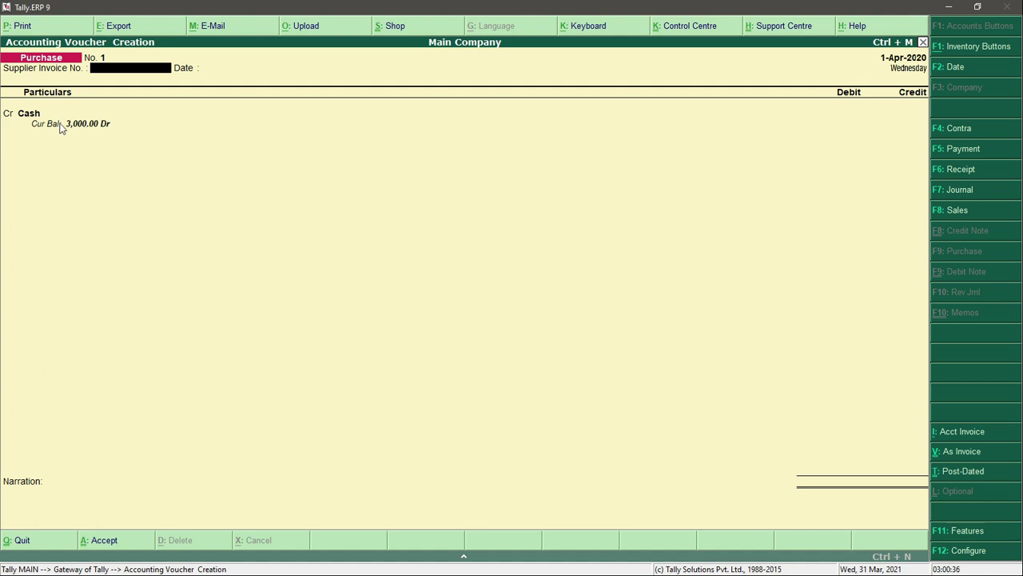
pyautogui.hotkey('ctrl', 'v')
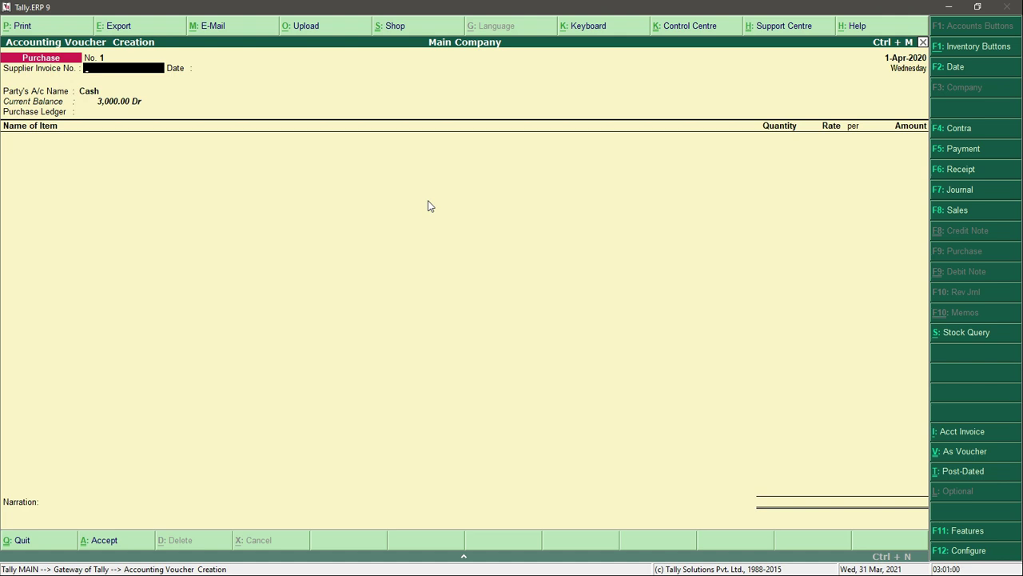
pyautogui.hotkey('ctrl', 'v')
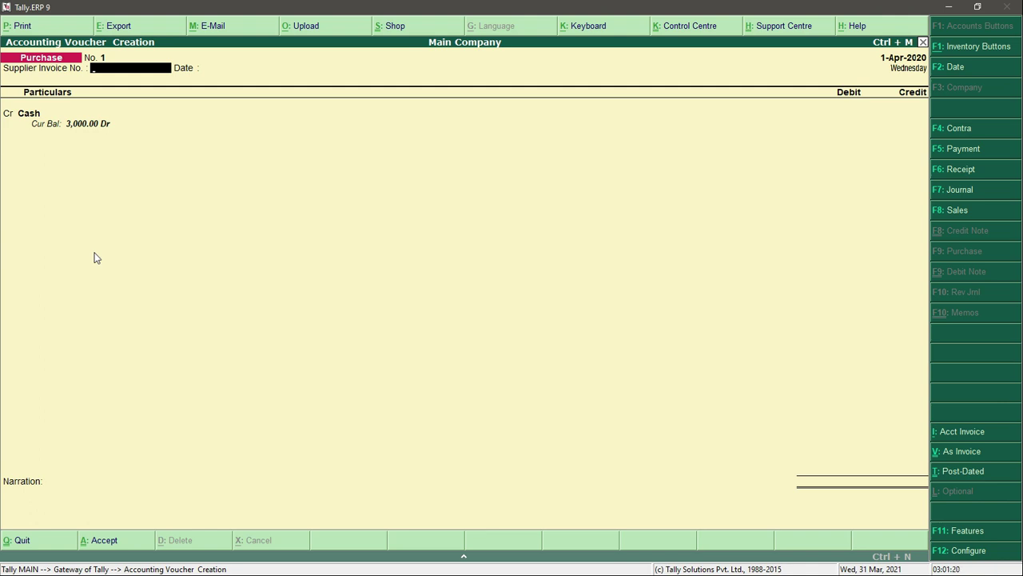
# Step: Leave the supplier invoice number and date blank and credit the Cash ledger with 2,000.00
pyautogui.press('Return')
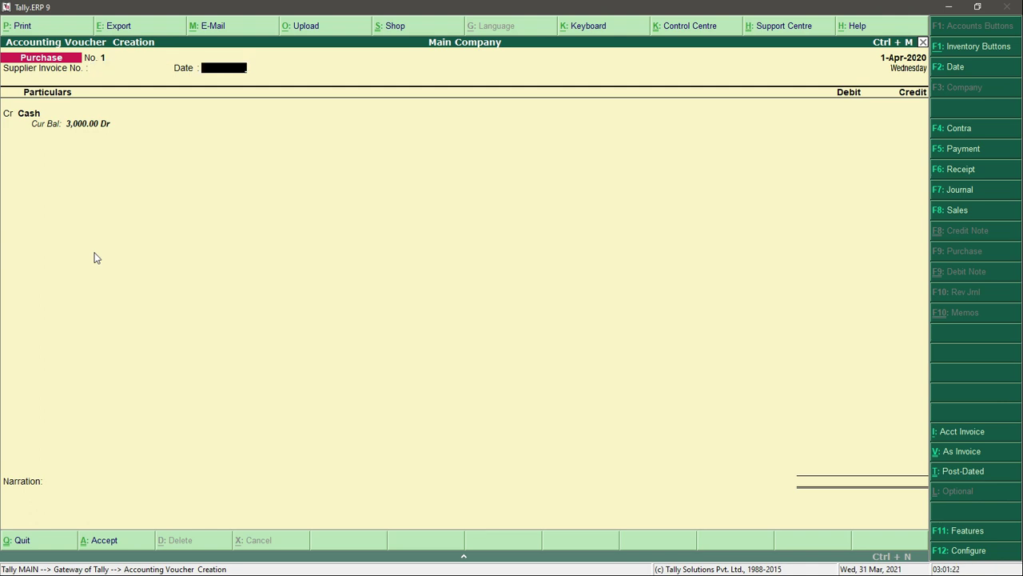
pyautogui.press('Return')
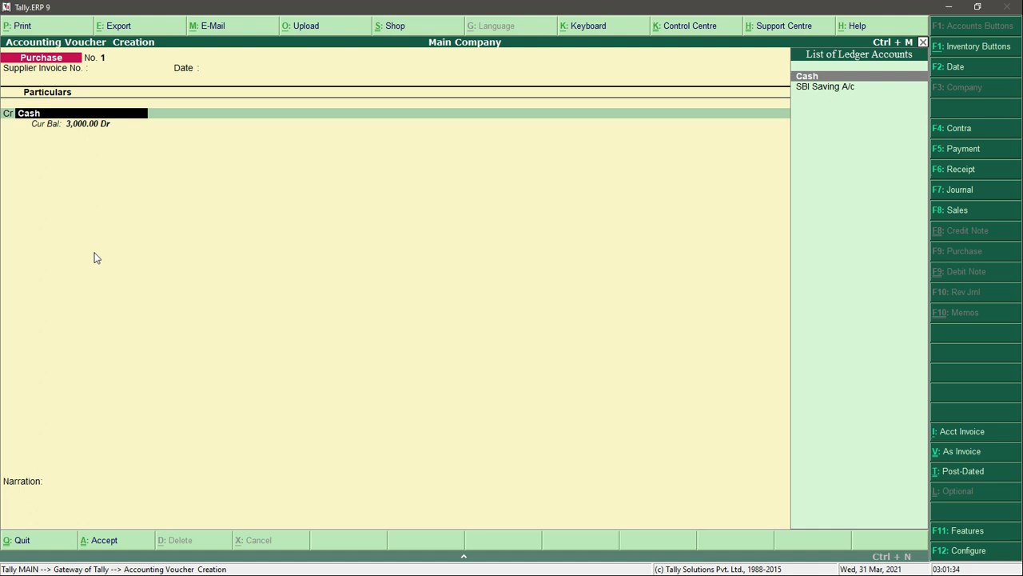
pyautogui.press('Down')
pyautogui.press('Up')
pyautogui.press('Down')
pyautogui.press('Up')
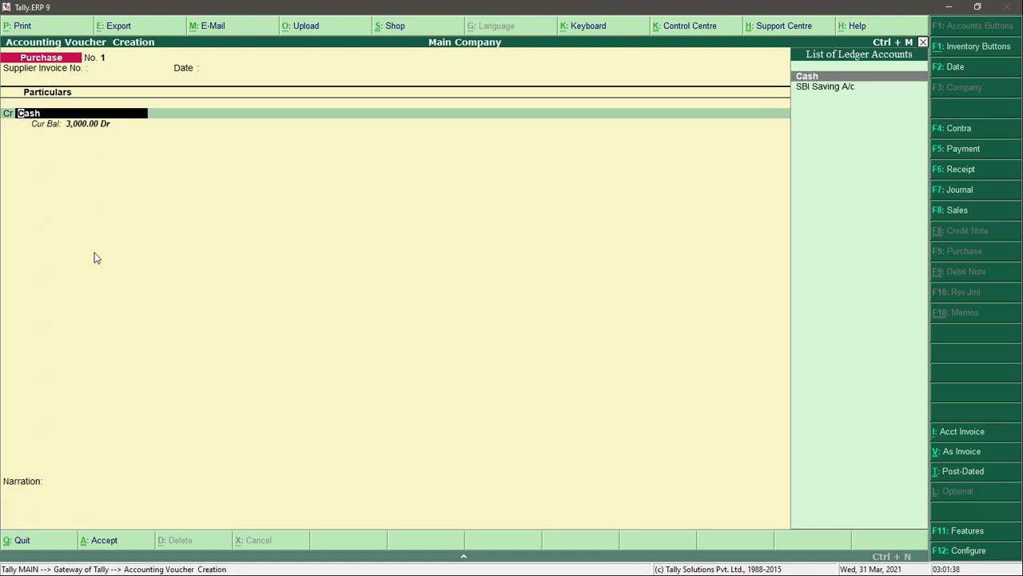
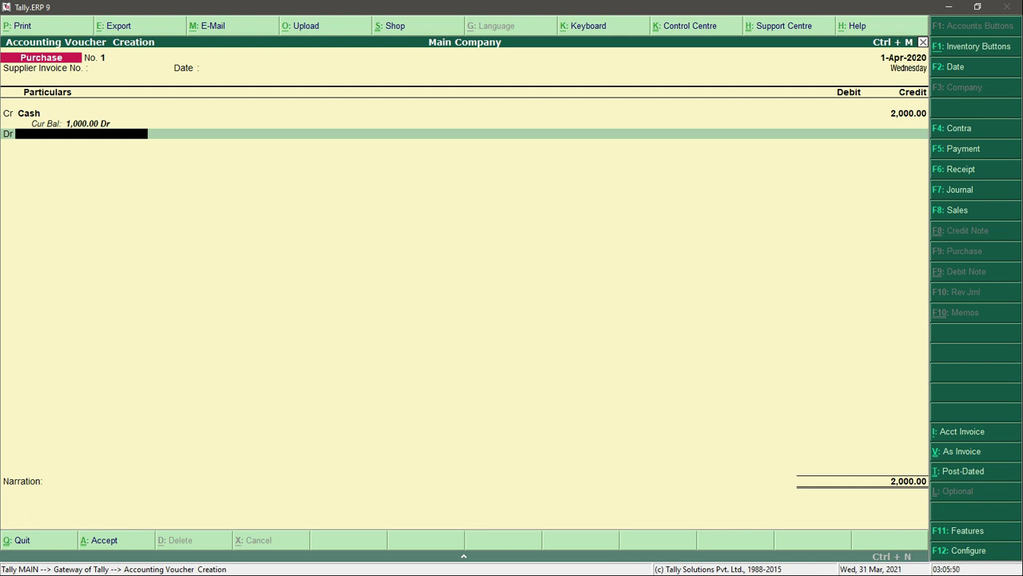
# Step: Create the ledger "Goods Purchase A/c" under Purchase Accounts with inventory values affected and no bank details, for the debit line
pyautogui.hotkey('alt', 'c')
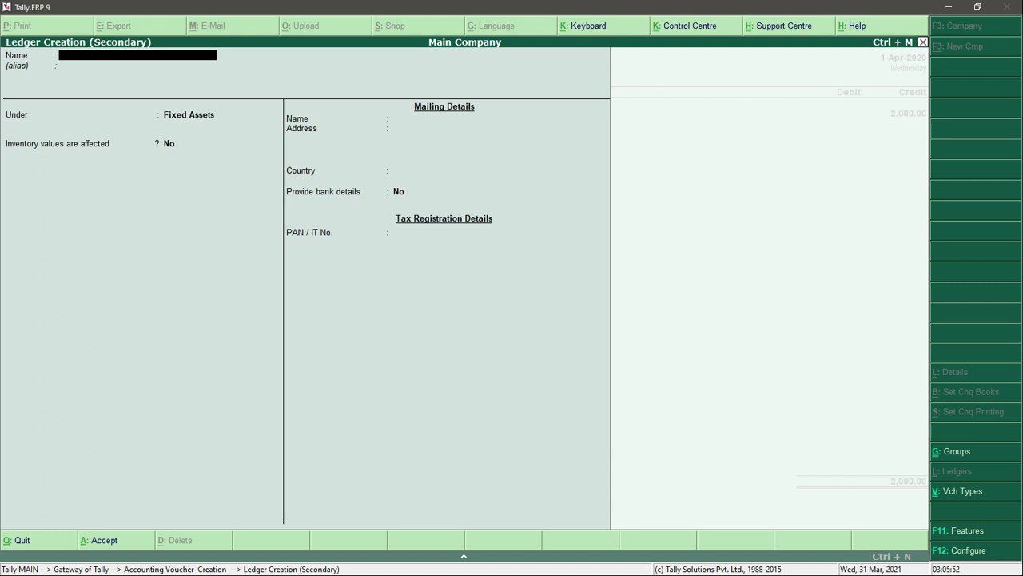
pyautogui.write('Goods Purchase A/c')
pyautogui.press('Return')
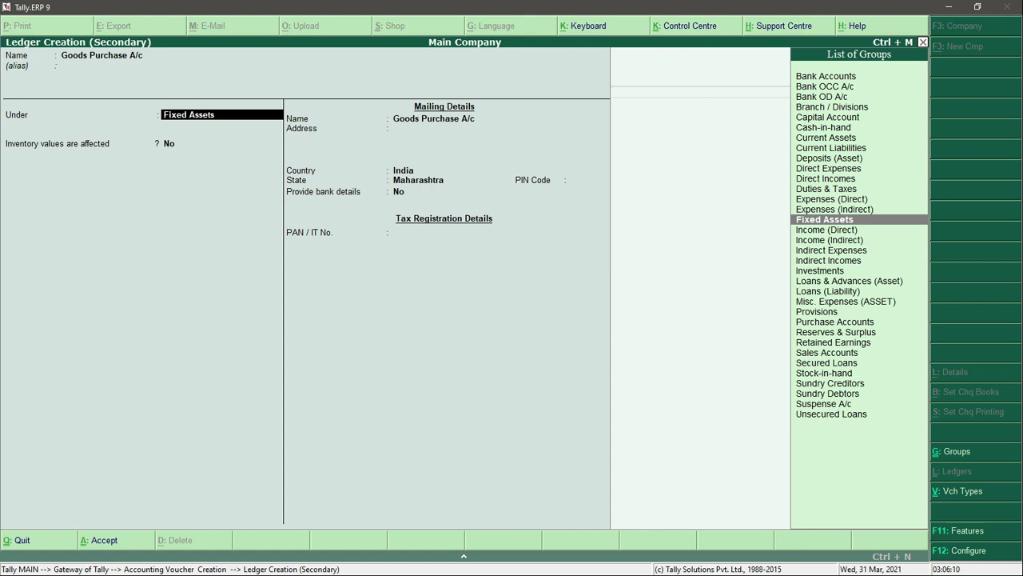
pyautogui.write('Purchas')
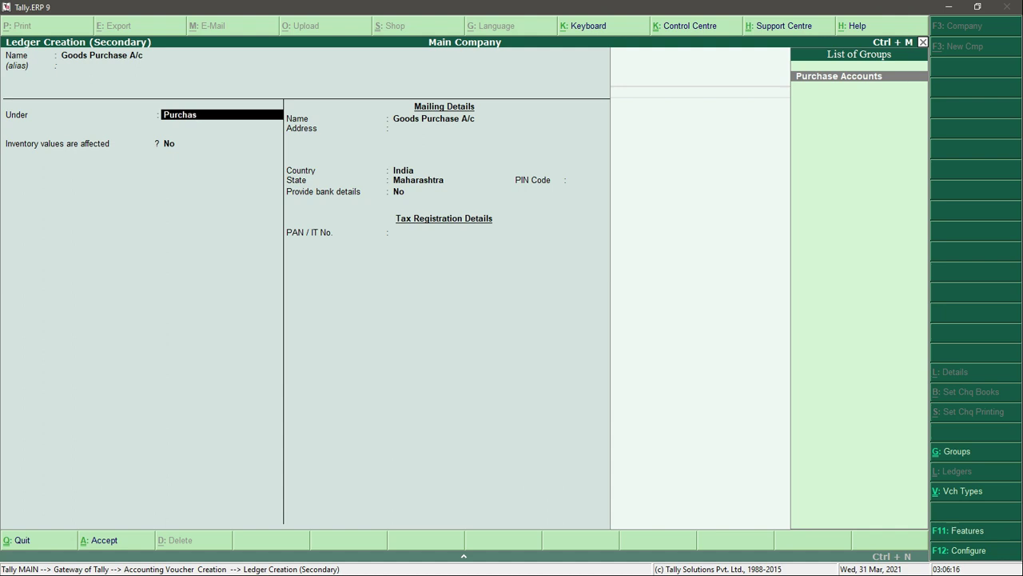
pyautogui.press('Return')
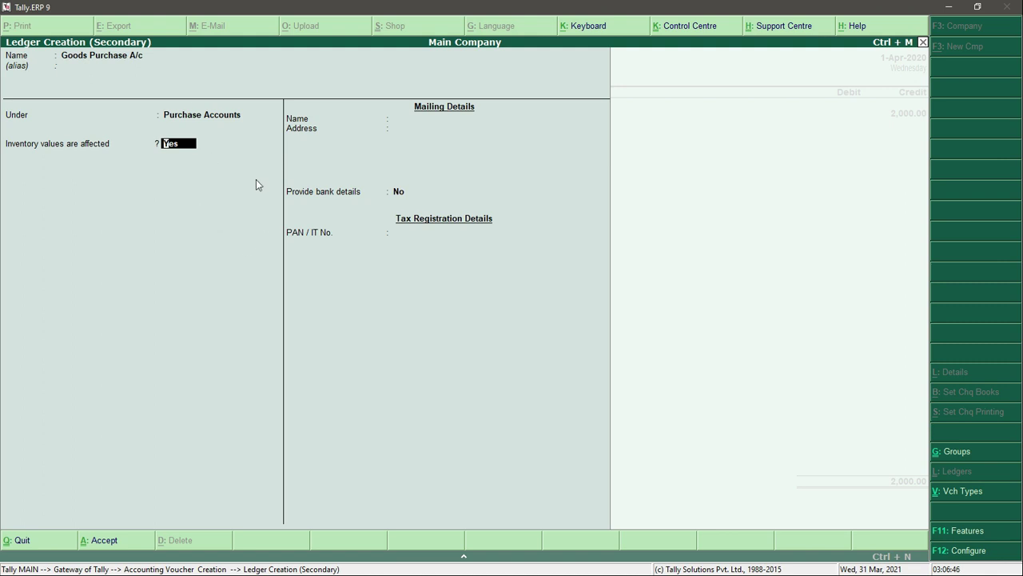
pyautogui.press('Return')
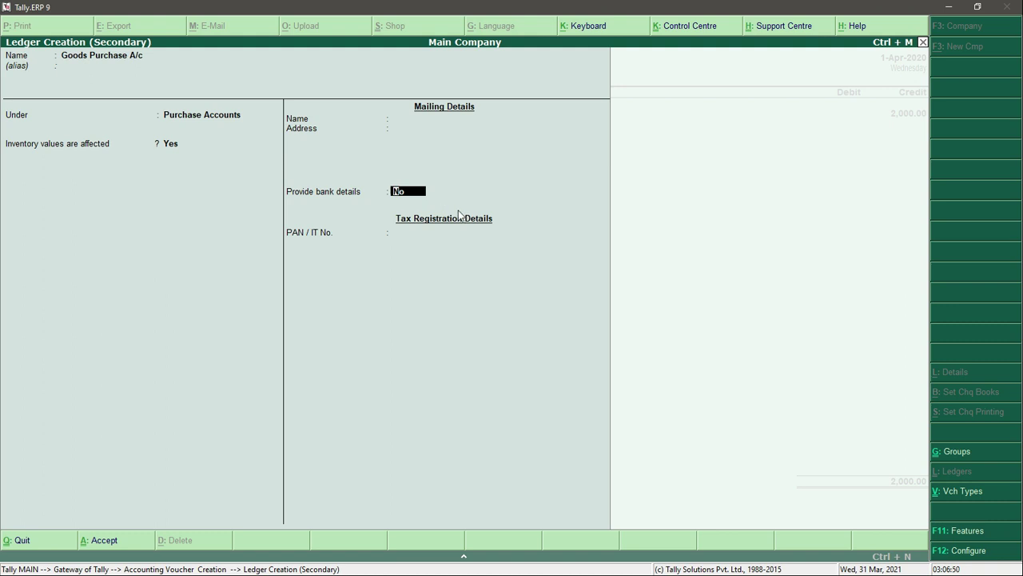
pyautogui.hotkey('ctrl', 'a')
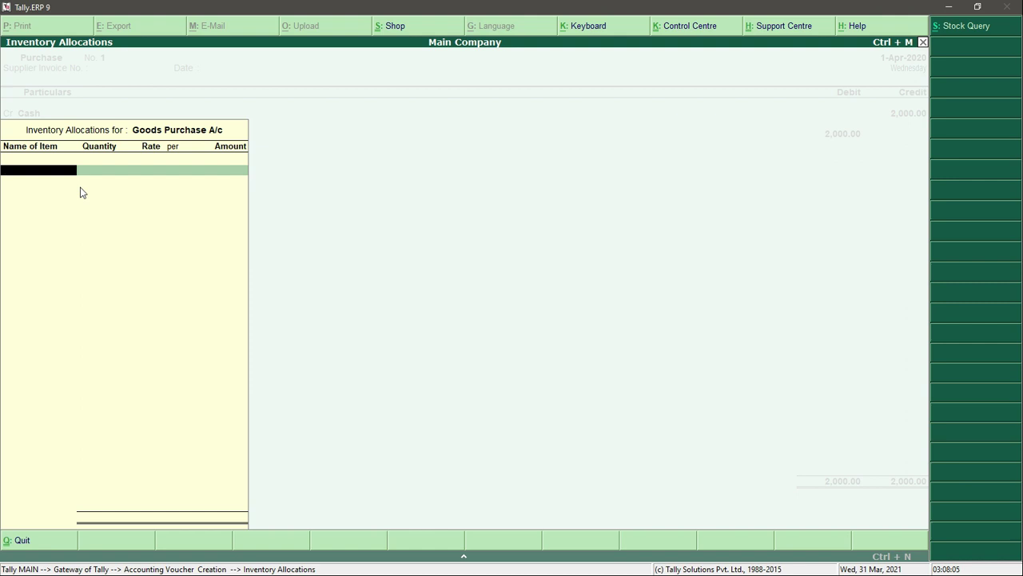
# Step: Skip the inventory allocation, accept the 2,000.00 debit, save the purchase voucher without narration and quit voucher entry
pyautogui.press('Escape')
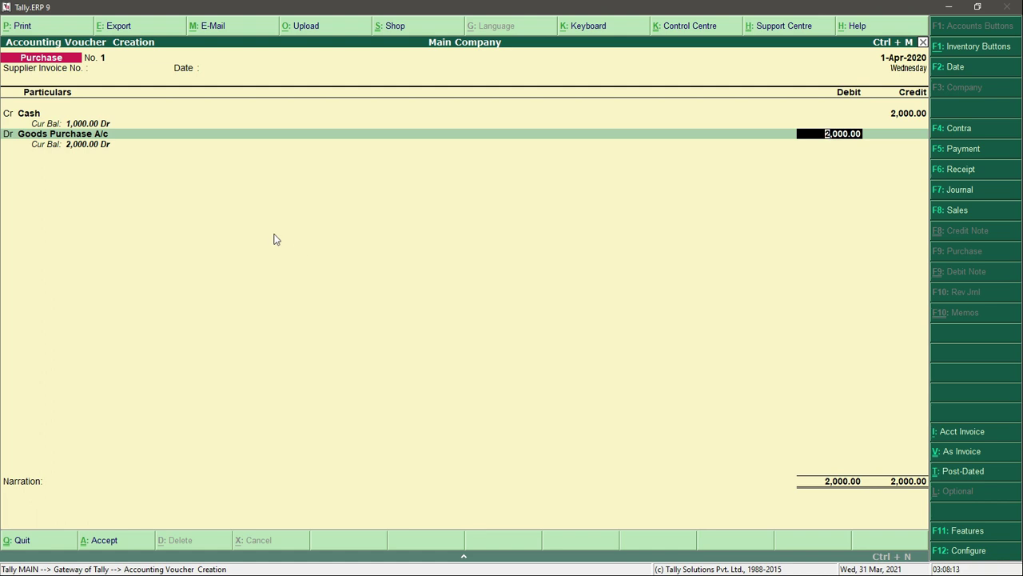
pyautogui.press('Return')
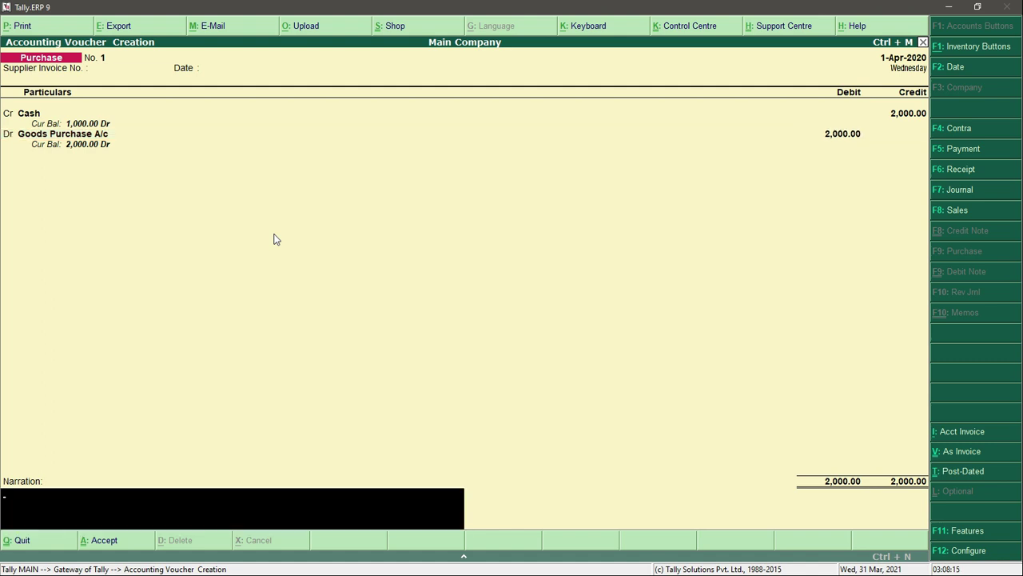
pyautogui.press('Return')
pyautogui.press('Return')
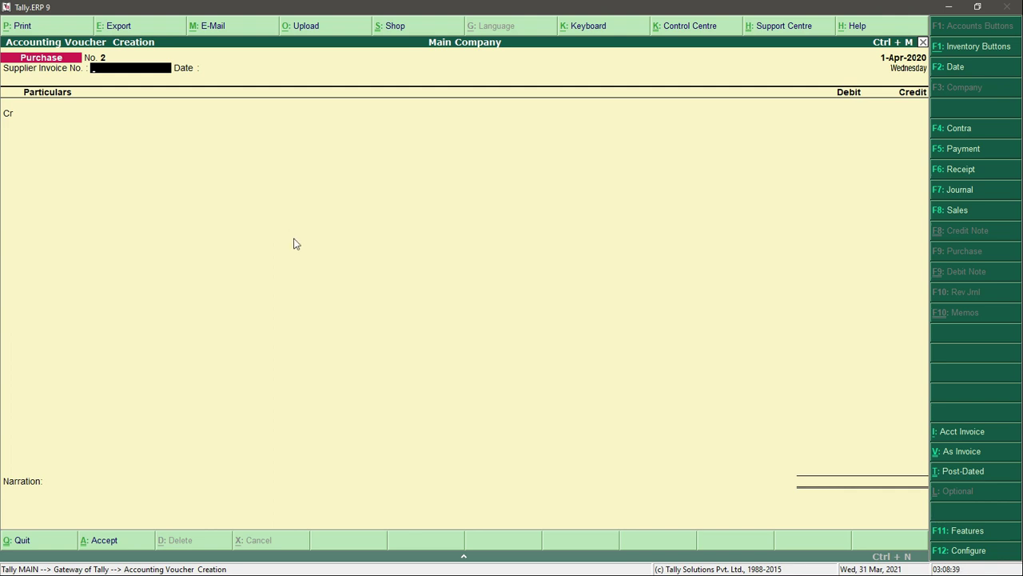
pyautogui.press('Escape')
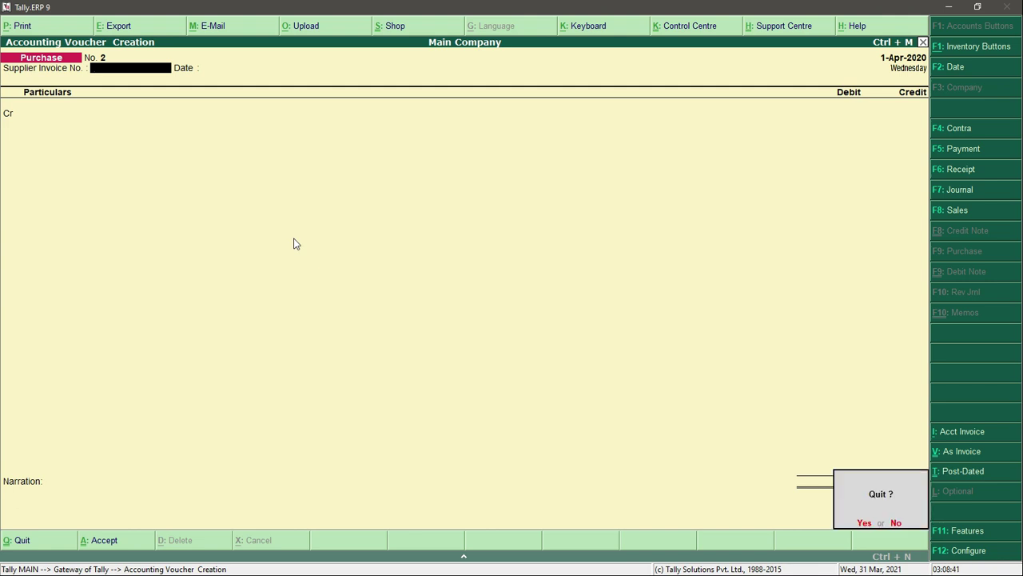
pyautogui.press('y')
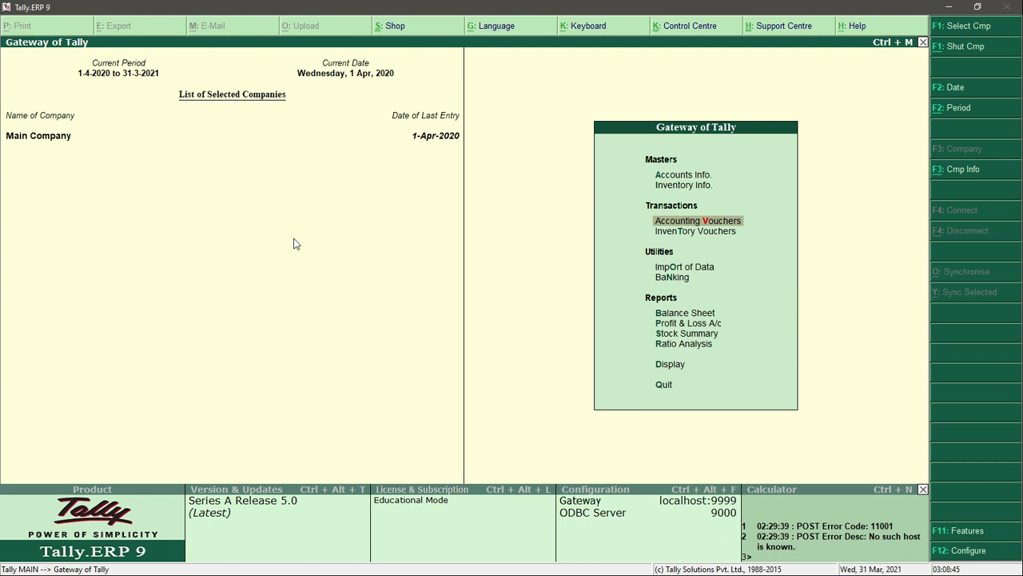
# Step: Open the Day Book report to check the recorded vouchers
pyautogui.press('Down')
pyautogui.press('Down')
pyautogui.press('Down')
pyautogui.press('Down')
pyautogui.press('Down')
pyautogui.press('Down')
pyautogui.press('Down')
pyautogui.press('Down')
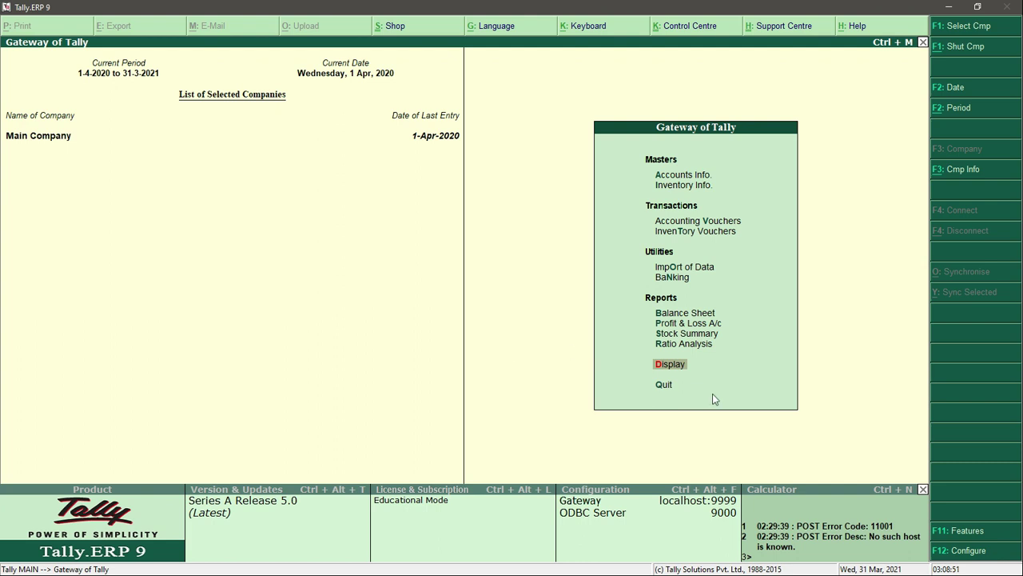
pyautogui.click(671, 370)
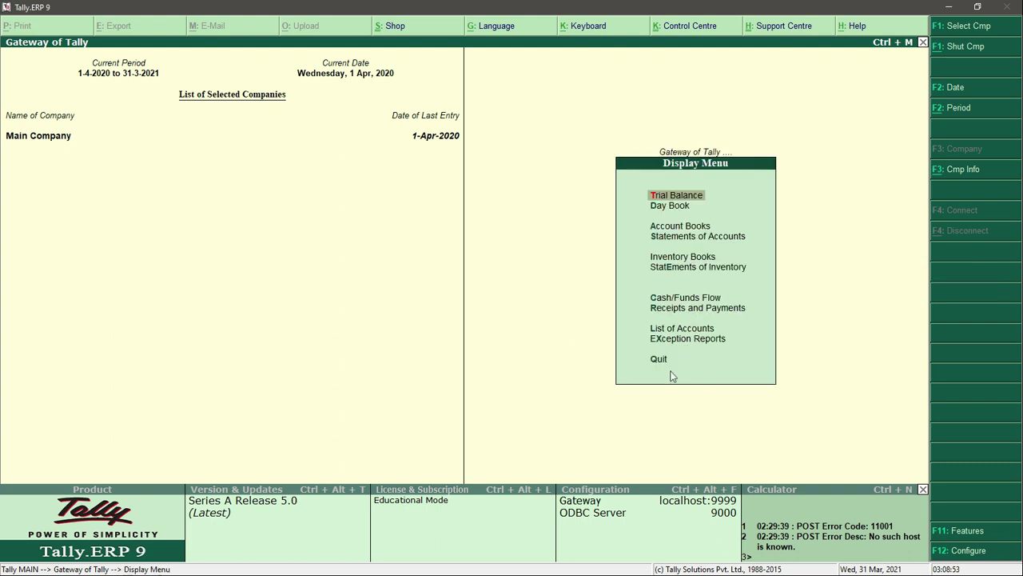
pyautogui.press('Down')
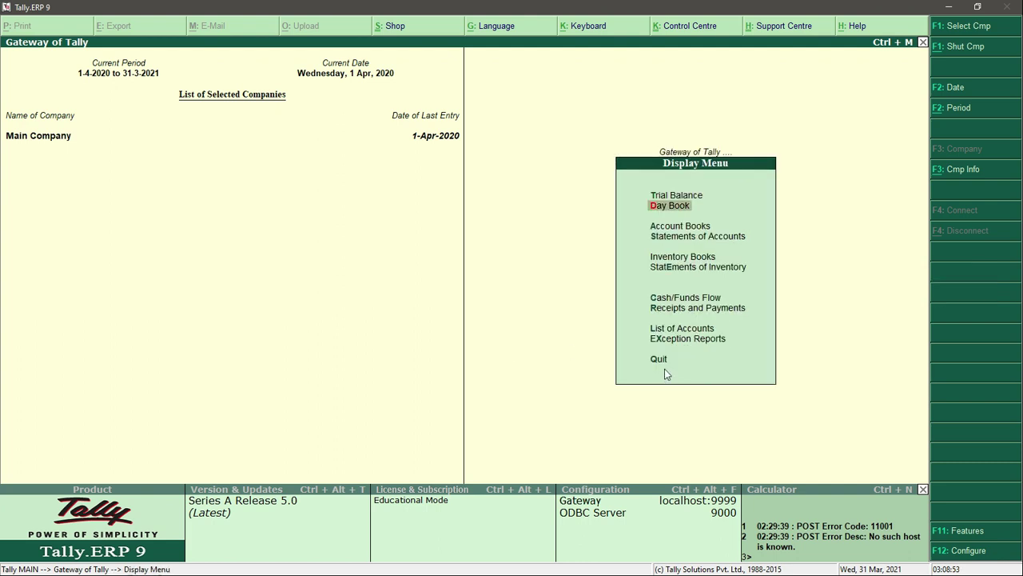
pyautogui.click(673, 212)
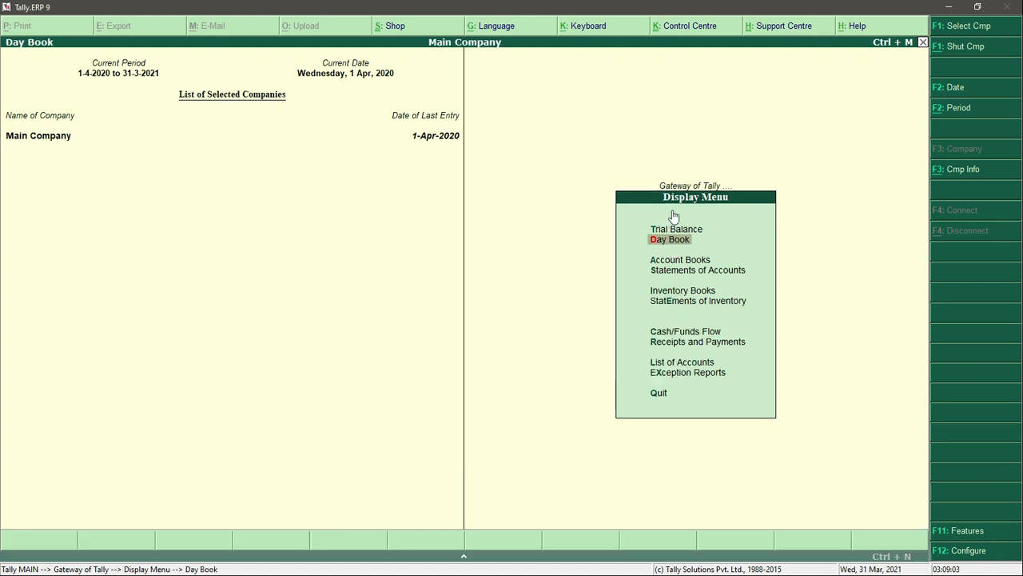